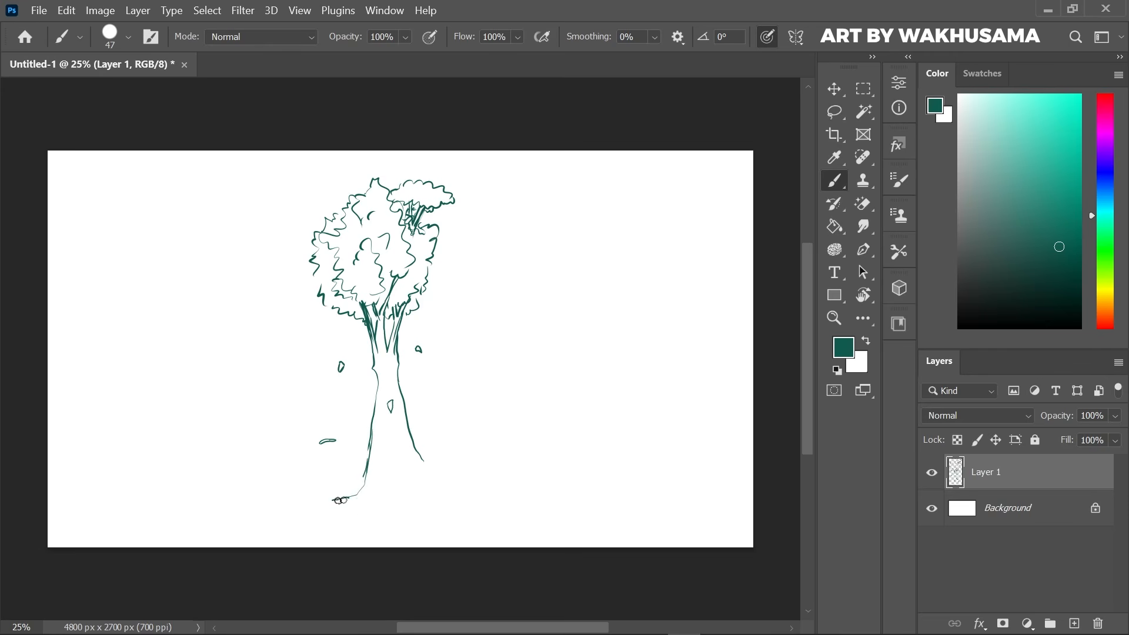
Finish the tree sketch with trunk edges, bark marks, grass at the base, a ground line and fallen leaves.
{"action": "left_click_drag", "start_coordinate": [417, 452], "coordinate": [431, 495]}
{"action": "mouse_move", "coordinate": [389, 422]}
{"action": "left_mouse_down"}
{"action": "mouse_move", "coordinate": [406, 442]}
{"action": "mouse_move", "coordinate": [391, 458]}
{"action": "left_mouse_up"}
{"action": "left_click_drag", "start_coordinate": [397, 467], "coordinate": [405, 463]}
{"action": "left_click_drag", "start_coordinate": [403, 450], "coordinate": [406, 455]}
{"action": "left_click_drag", "start_coordinate": [457, 499], "coordinate": [563, 496]}
{"action": "left_click_drag", "start_coordinate": [284, 478], "coordinate": [300, 476]}
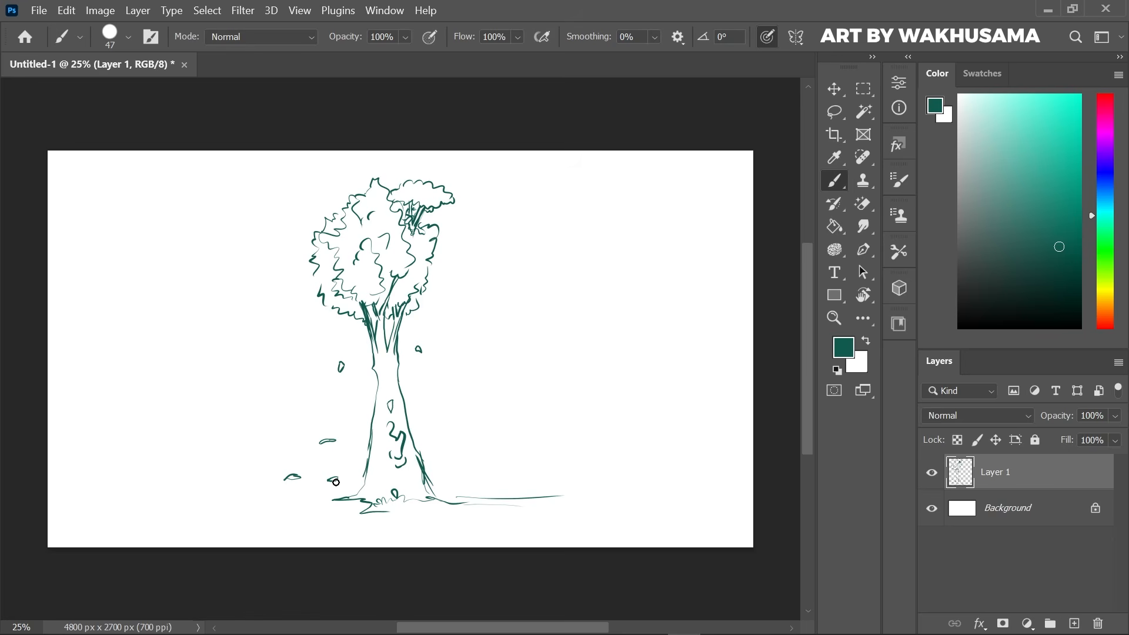
{"action": "mouse_move", "coordinate": [552, 632]}
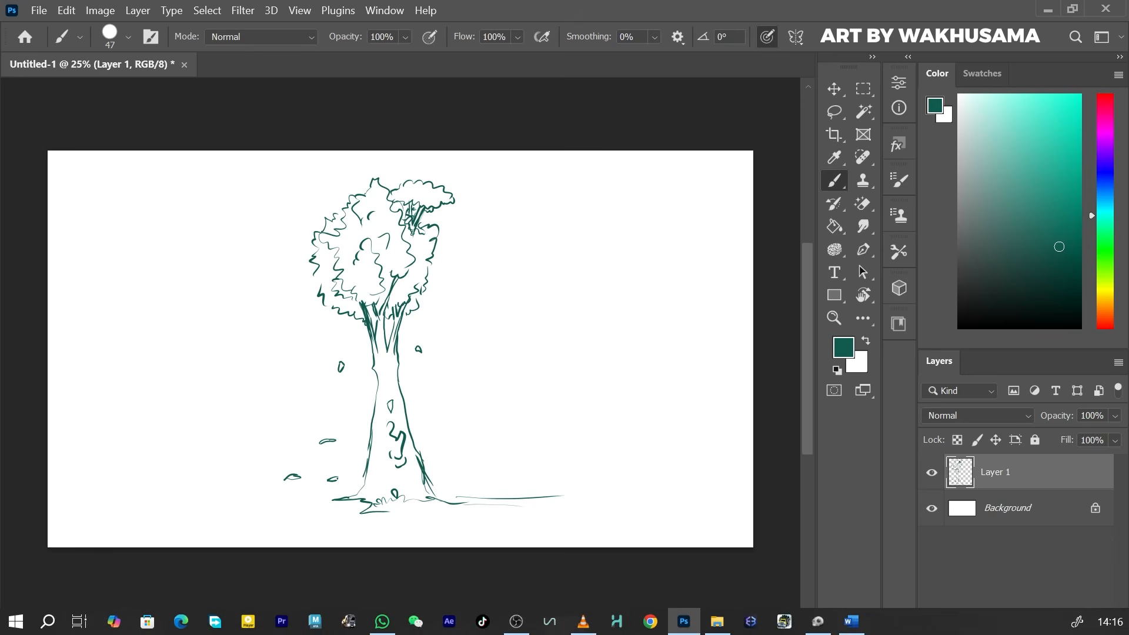
On a new layer, sketch a dark-red standing stick figure with shorts to the right of the tree.
{"action": "left_click", "coordinate": [1074, 623]}
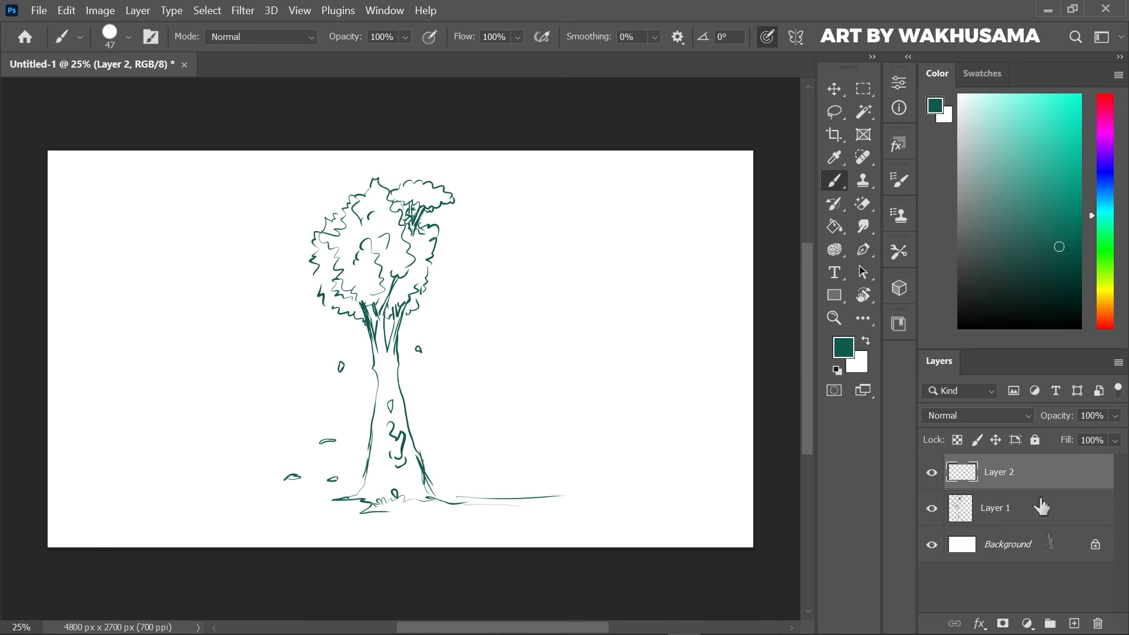
{"action": "left_click", "coordinate": [1105, 103]}
{"action": "scroll", "coordinate": [801, 333], "scroll_direction": "down", "scroll_amount": 1}
{"action": "key", "text": "ctrl+plus"}
{"action": "mouse_move", "coordinate": [542, 361]}
{"action": "left_mouse_down"}
{"action": "mouse_move", "coordinate": [566, 395]}
{"action": "mouse_move", "coordinate": [510, 402]}
{"action": "left_mouse_up"}
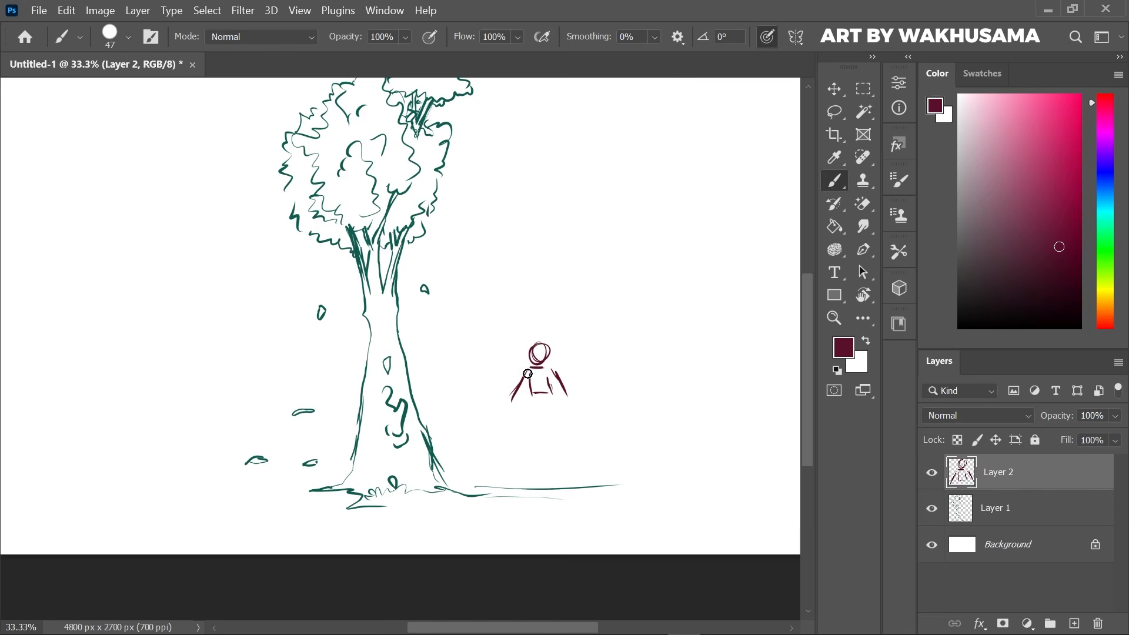
{"action": "left_click_drag", "start_coordinate": [528, 374], "coordinate": [496, 402]}
{"action": "mouse_move", "coordinate": [543, 372]}
{"action": "left_mouse_down"}
{"action": "mouse_move", "coordinate": [515, 401]}
{"action": "mouse_move", "coordinate": [549, 400]}
{"action": "left_mouse_up"}
{"action": "left_click_drag", "start_coordinate": [548, 379], "coordinate": [564, 450]}
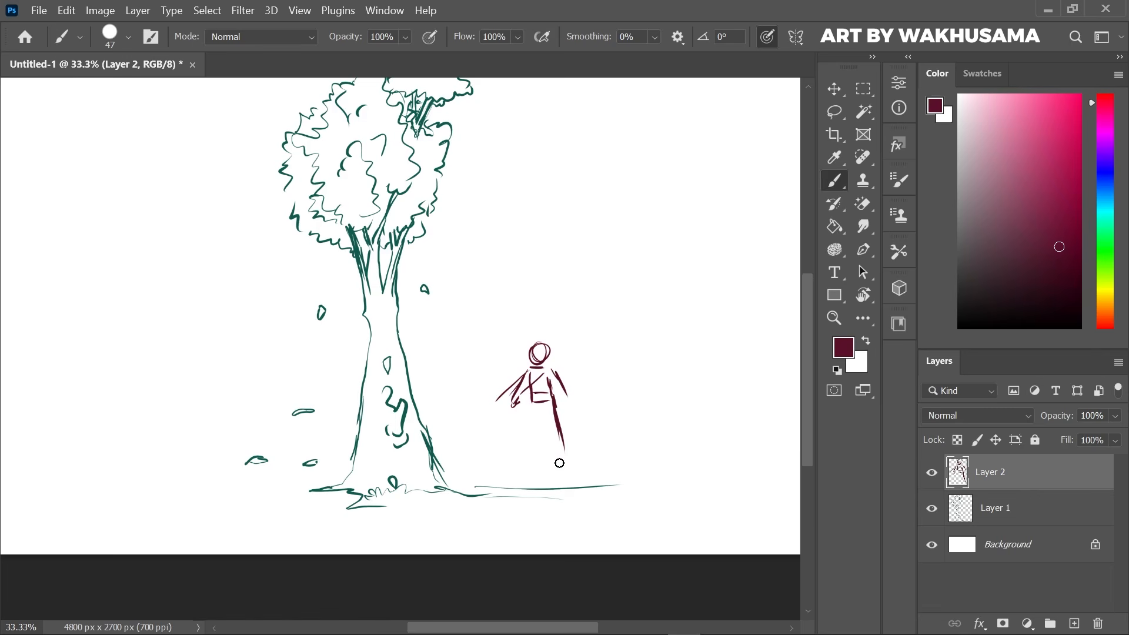
{"action": "mouse_move", "coordinate": [533, 399]}
{"action": "left_mouse_down"}
{"action": "mouse_move", "coordinate": [528, 423]}
{"action": "mouse_move", "coordinate": [558, 422]}
{"action": "mouse_move", "coordinate": [558, 457]}
{"action": "mouse_move", "coordinate": [530, 451]}
{"action": "left_mouse_up"}
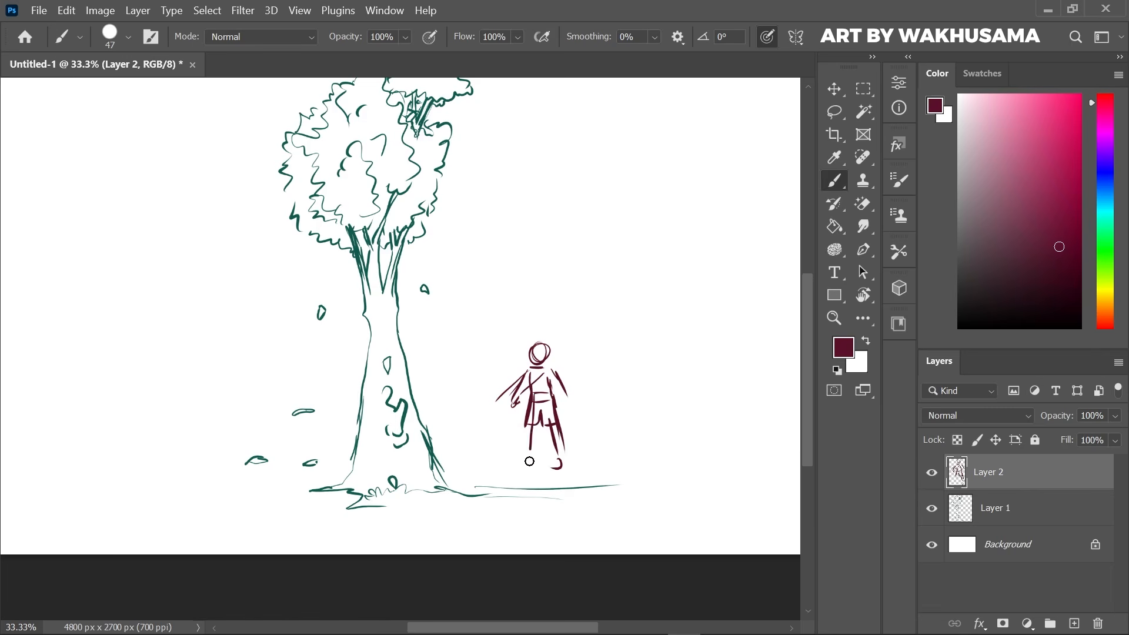
Sketch a second dark-red stick figure, leaning forward with one arm reaching down, to the right of the first.
{"action": "mouse_move", "coordinate": [612, 355]}
{"action": "left_mouse_down"}
{"action": "mouse_move", "coordinate": [632, 395]}
{"action": "mouse_move", "coordinate": [617, 453]}
{"action": "left_mouse_up"}
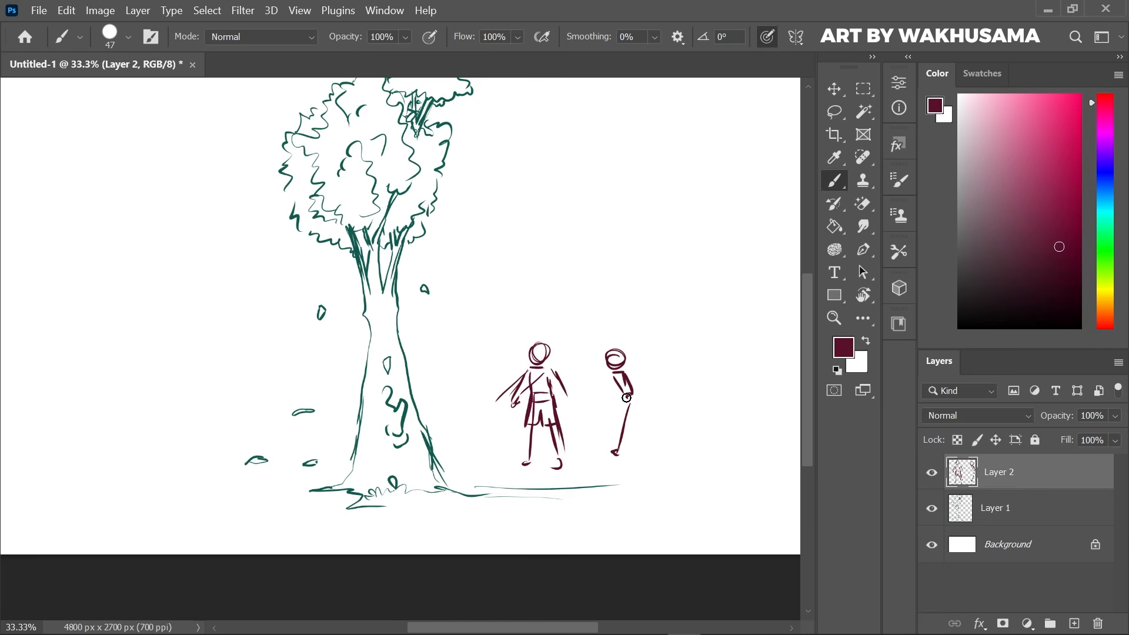
{"action": "mouse_move", "coordinate": [626, 398]}
{"action": "left_mouse_down"}
{"action": "mouse_move", "coordinate": [631, 452]}
{"action": "mouse_move", "coordinate": [621, 429]}
{"action": "mouse_move", "coordinate": [615, 460]}
{"action": "left_mouse_up"}
{"action": "left_click_drag", "start_coordinate": [636, 397], "coordinate": [616, 462]}
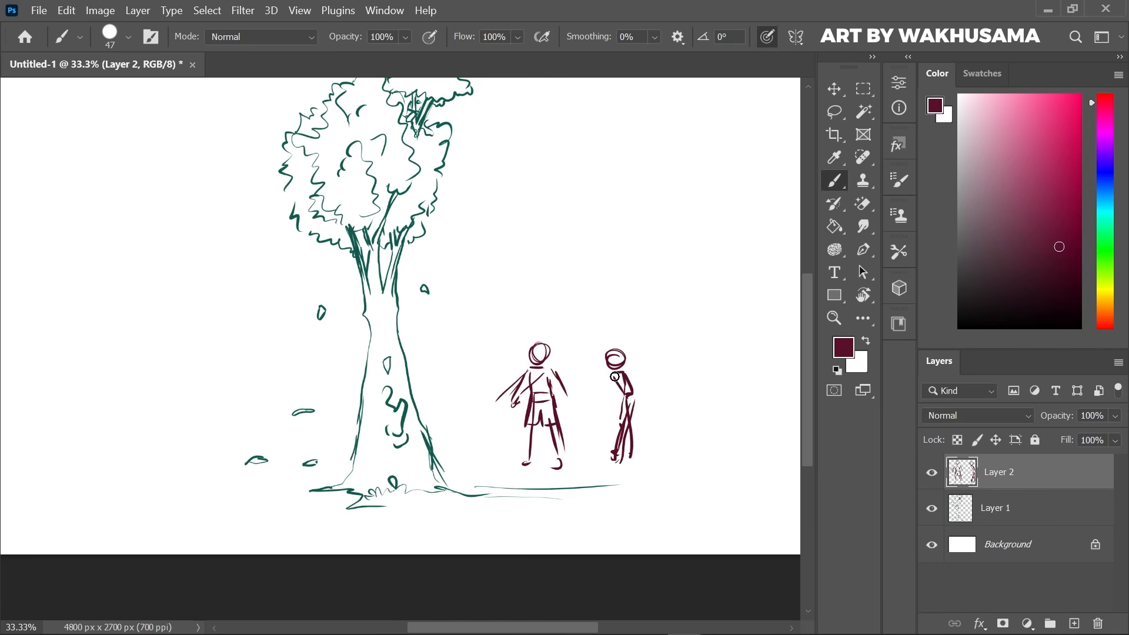
{"action": "left_click_drag", "start_coordinate": [614, 393], "coordinate": [596, 416]}
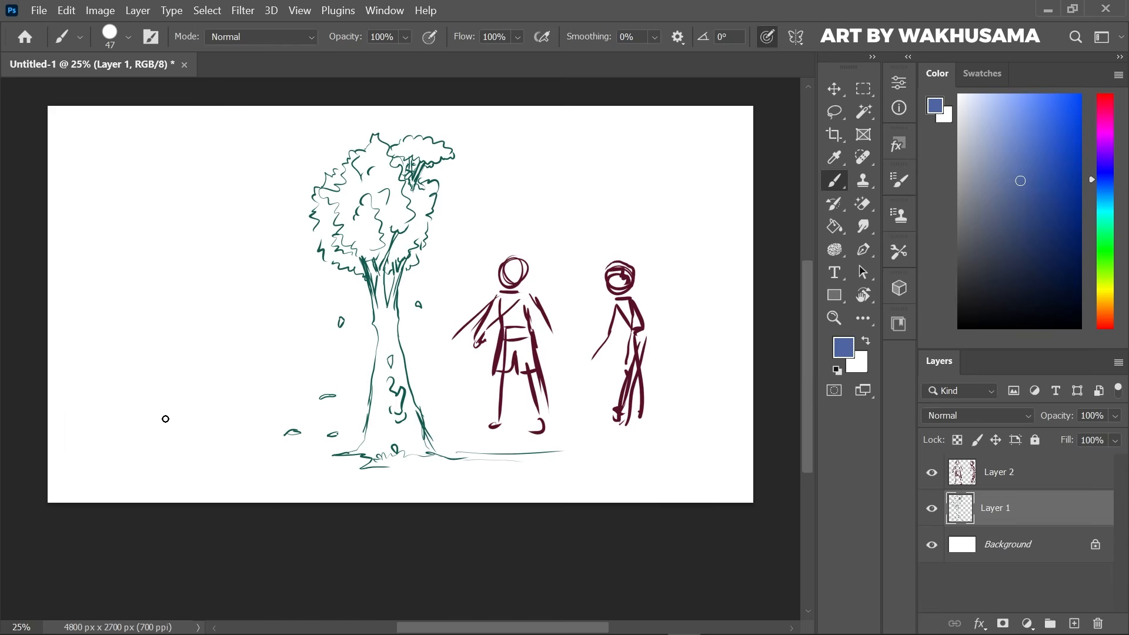
On Layer 1, sketch a blue horizon line, low hills and round bushes behind the tree and figures.
{"action": "mouse_move", "coordinate": [84, 425]}
{"action": "left_mouse_down"}
{"action": "mouse_move", "coordinate": [285, 405]}
{"action": "mouse_move", "coordinate": [735, 414]}
{"action": "left_mouse_up"}
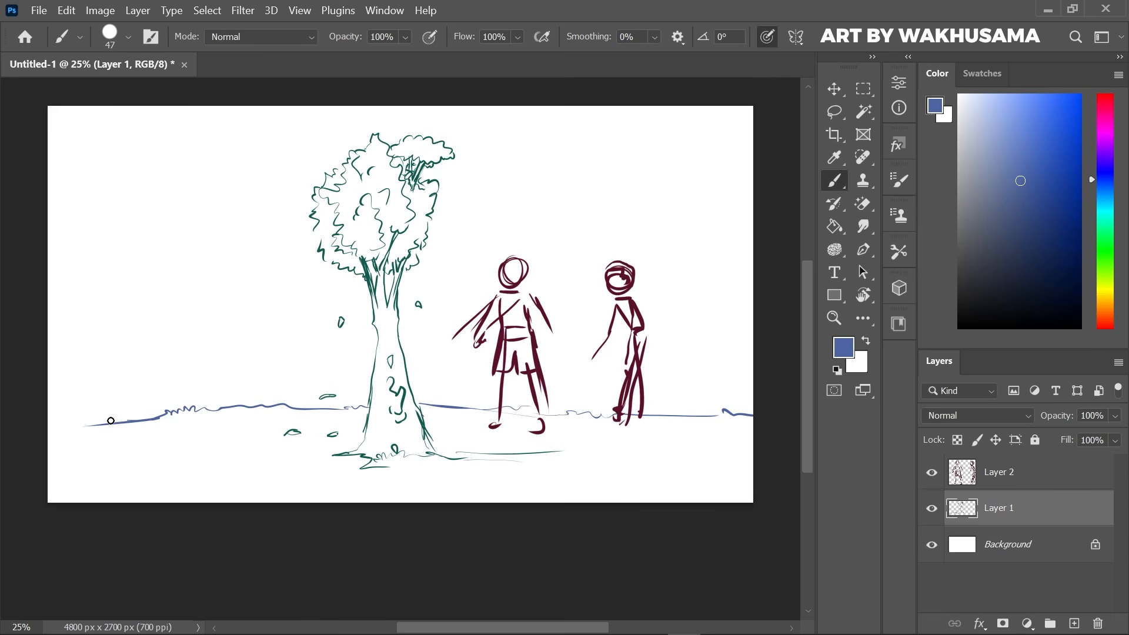
{"action": "mouse_move", "coordinate": [111, 421]}
{"action": "left_mouse_down"}
{"action": "mouse_move", "coordinate": [29, 430]}
{"action": "mouse_move", "coordinate": [239, 381]}
{"action": "mouse_move", "coordinate": [502, 395]}
{"action": "left_mouse_up"}
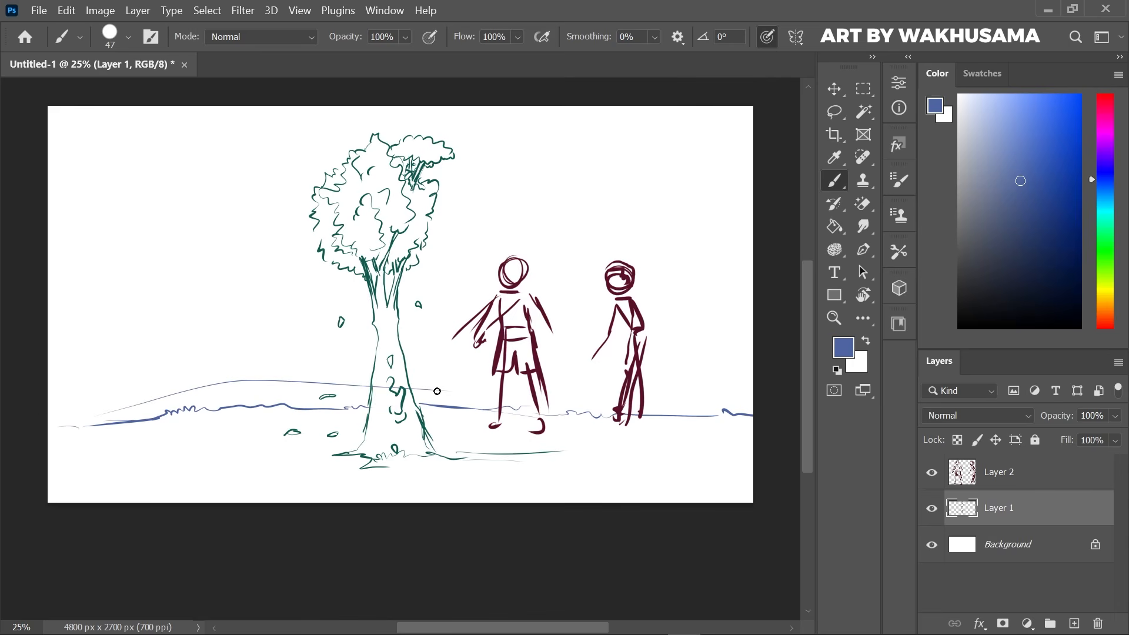
{"action": "mouse_move", "coordinate": [422, 404]}
{"action": "left_mouse_down"}
{"action": "mouse_move", "coordinate": [669, 414]}
{"action": "mouse_move", "coordinate": [558, 384]}
{"action": "mouse_move", "coordinate": [655, 382]}
{"action": "mouse_move", "coordinate": [747, 421]}
{"action": "left_mouse_up"}
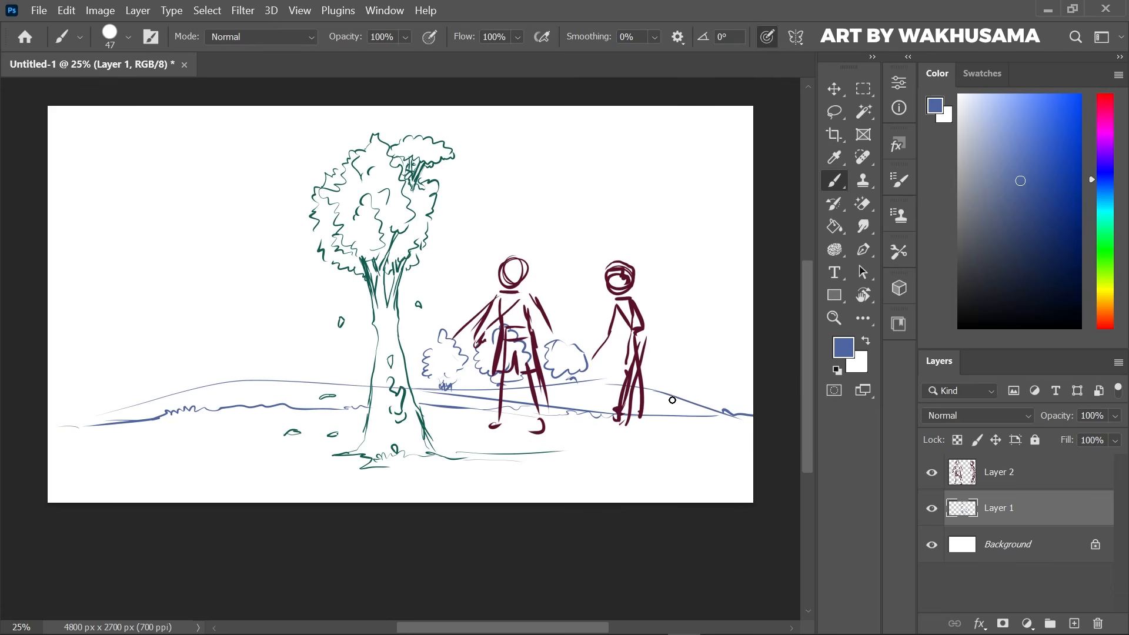
Hide Layer 1 and lower the opacity of Layer 2 with the stick figures to 55%.
{"action": "left_click", "coordinate": [931, 509]}
{"action": "left_click", "coordinate": [1115, 416]}
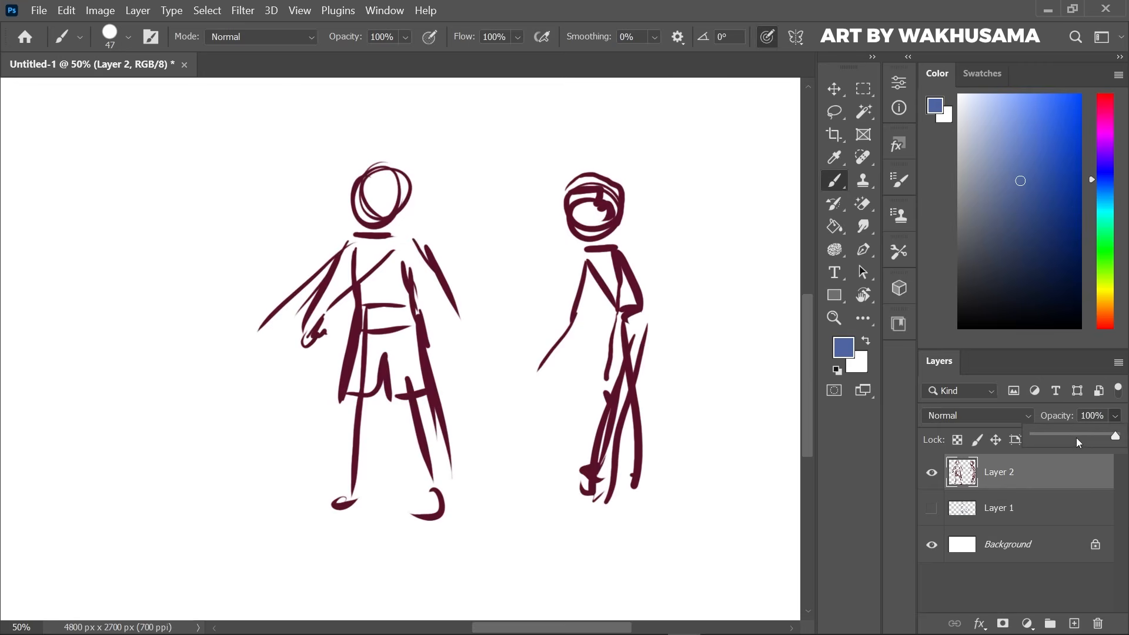
{"action": "left_click", "coordinate": [1079, 436]}
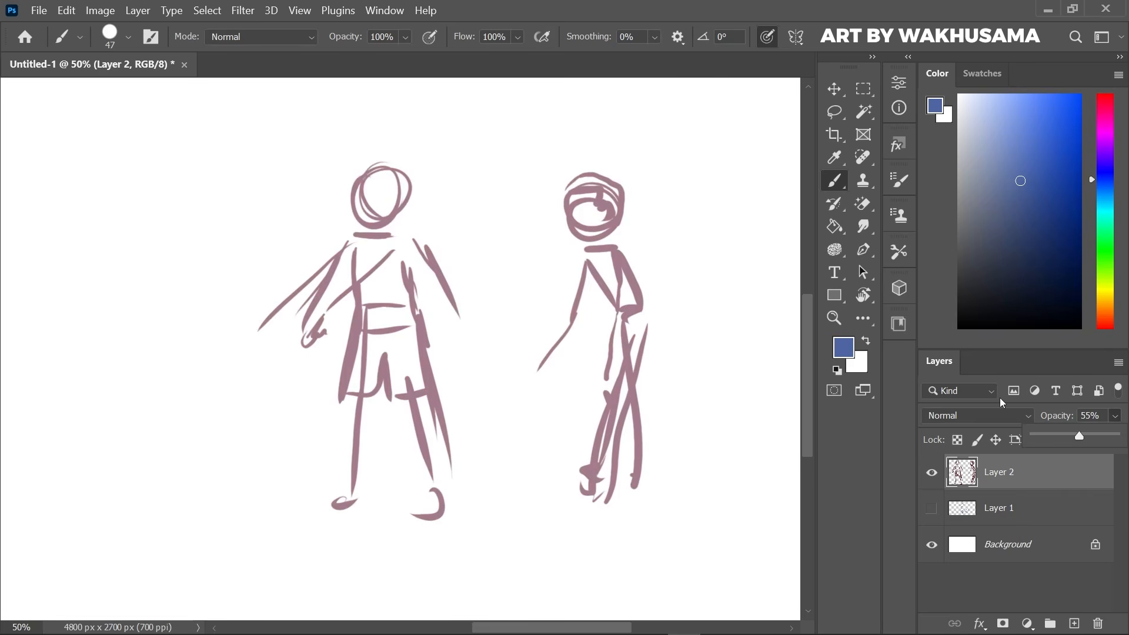
Add a new layer above the stick figures and set a near-black brush at size 40.
{"action": "left_click_drag", "start_coordinate": [805, 410], "coordinate": [805, 375]}
{"action": "left_click", "coordinate": [1074, 623]}
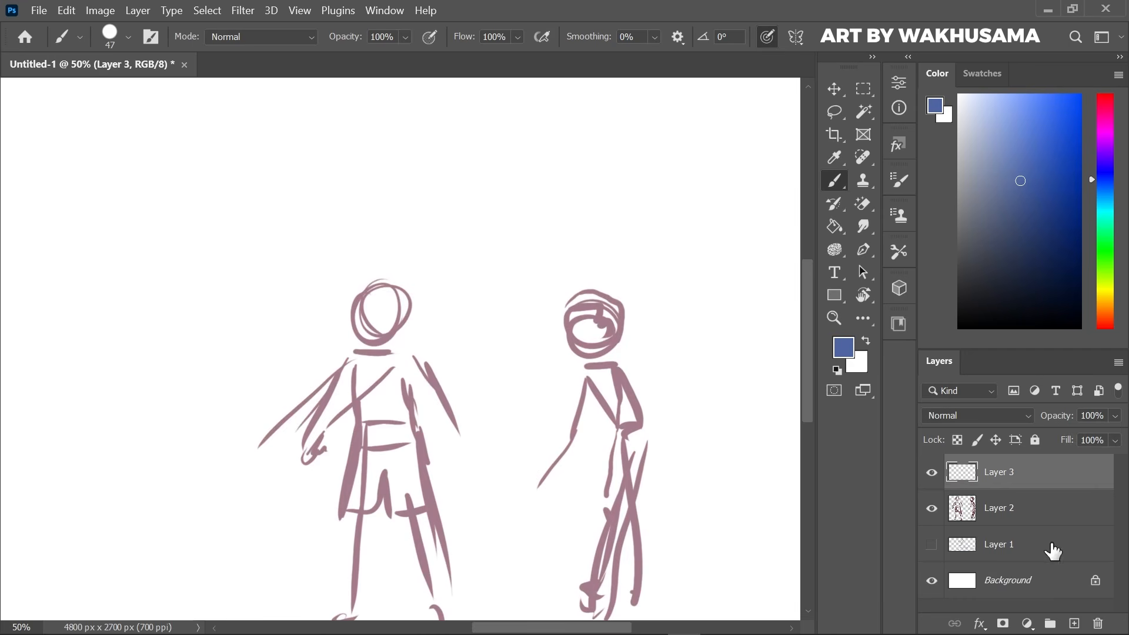
{"action": "left_click", "coordinate": [975, 301]}
{"action": "left_click_drag", "start_coordinate": [977, 306], "coordinate": [981, 315]}
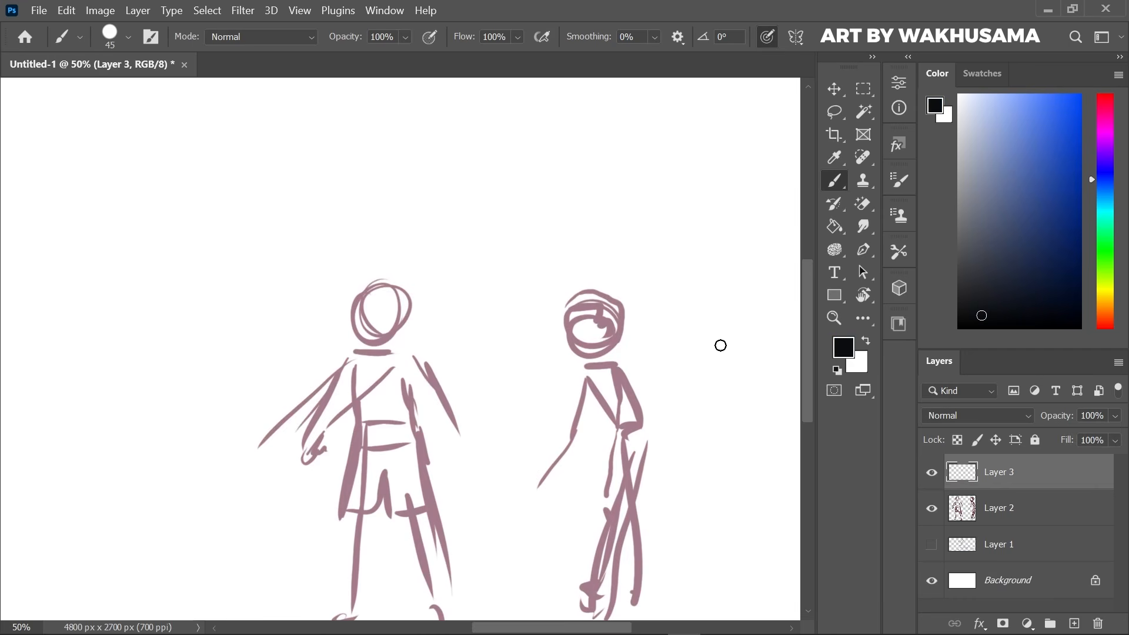
{"action": "key", "text": "bracketleft"}
{"action": "key", "text": "bracketleft"}
Draw the right-hand boy's curly hair, ear and smiling face over the stick figure's head.
{"action": "mouse_move", "coordinate": [575, 288]}
{"action": "left_mouse_down"}
{"action": "mouse_move", "coordinate": [606, 287]}
{"action": "mouse_move", "coordinate": [622, 314]}
{"action": "mouse_move", "coordinate": [560, 325]}
{"action": "mouse_move", "coordinate": [628, 322]}
{"action": "mouse_move", "coordinate": [620, 341]}
{"action": "left_mouse_up"}
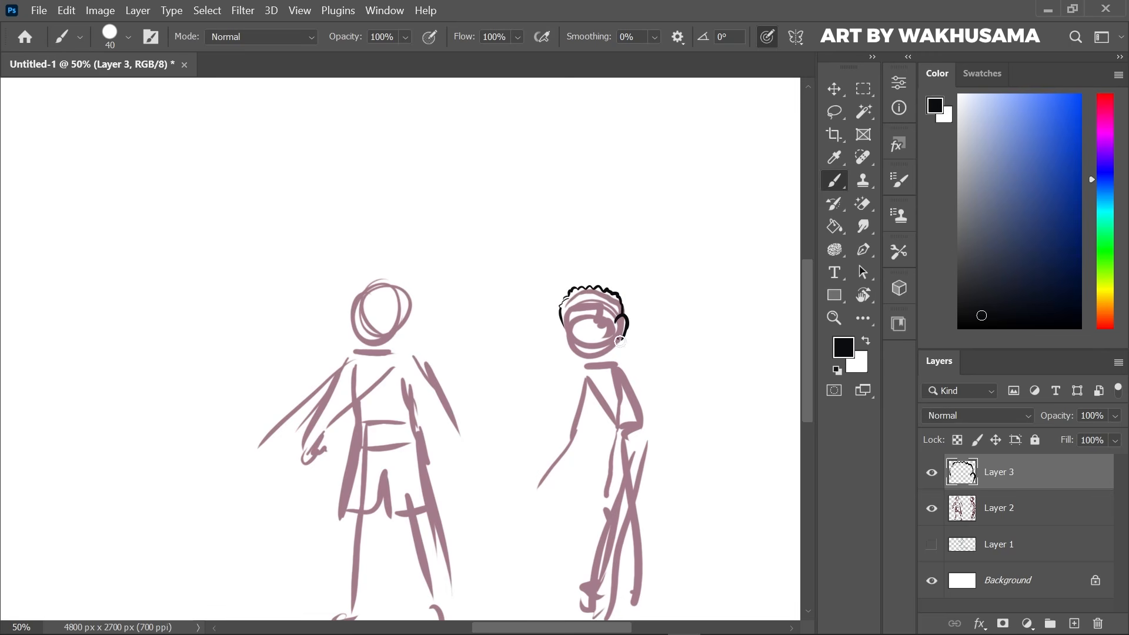
{"action": "mouse_move", "coordinate": [566, 311]}
{"action": "left_mouse_down"}
{"action": "mouse_move", "coordinate": [604, 303]}
{"action": "mouse_move", "coordinate": [615, 323]}
{"action": "mouse_move", "coordinate": [563, 332]}
{"action": "mouse_move", "coordinate": [573, 353]}
{"action": "mouse_move", "coordinate": [589, 361]}
{"action": "mouse_move", "coordinate": [613, 340]}
{"action": "mouse_move", "coordinate": [592, 357]}
{"action": "mouse_move", "coordinate": [577, 339]}
{"action": "mouse_move", "coordinate": [582, 324]}
{"action": "mouse_move", "coordinate": [600, 335]}
{"action": "mouse_move", "coordinate": [584, 360]}
{"action": "mouse_move", "coordinate": [612, 351]}
{"action": "mouse_move", "coordinate": [606, 368]}
{"action": "mouse_move", "coordinate": [634, 356]}
{"action": "mouse_move", "coordinate": [619, 402]}
{"action": "mouse_move", "coordinate": [639, 404]}
{"action": "mouse_move", "coordinate": [642, 383]}
{"action": "mouse_move", "coordinate": [621, 445]}
{"action": "left_mouse_up"}
{"action": "left_click", "coordinate": [590, 330]}
Draw the leaning boy's near arm and hand, the T-shirt's back and hem, and the start of the far sleeve.
{"action": "left_click_drag", "start_coordinate": [620, 389], "coordinate": [602, 465]}
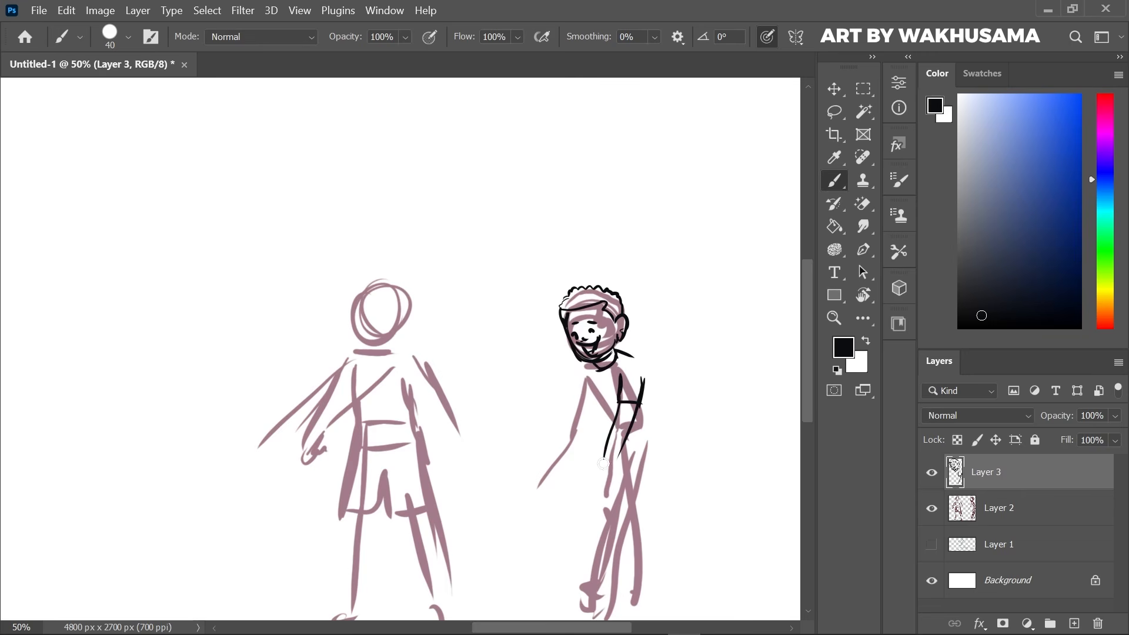
{"action": "mouse_move", "coordinate": [619, 410]}
{"action": "left_mouse_down"}
{"action": "mouse_move", "coordinate": [585, 492]}
{"action": "mouse_move", "coordinate": [596, 478]}
{"action": "mouse_move", "coordinate": [608, 486]}
{"action": "mouse_move", "coordinate": [592, 496]}
{"action": "mouse_move", "coordinate": [606, 502]}
{"action": "mouse_move", "coordinate": [606, 487]}
{"action": "mouse_move", "coordinate": [612, 500]}
{"action": "mouse_move", "coordinate": [624, 445]}
{"action": "left_mouse_up"}
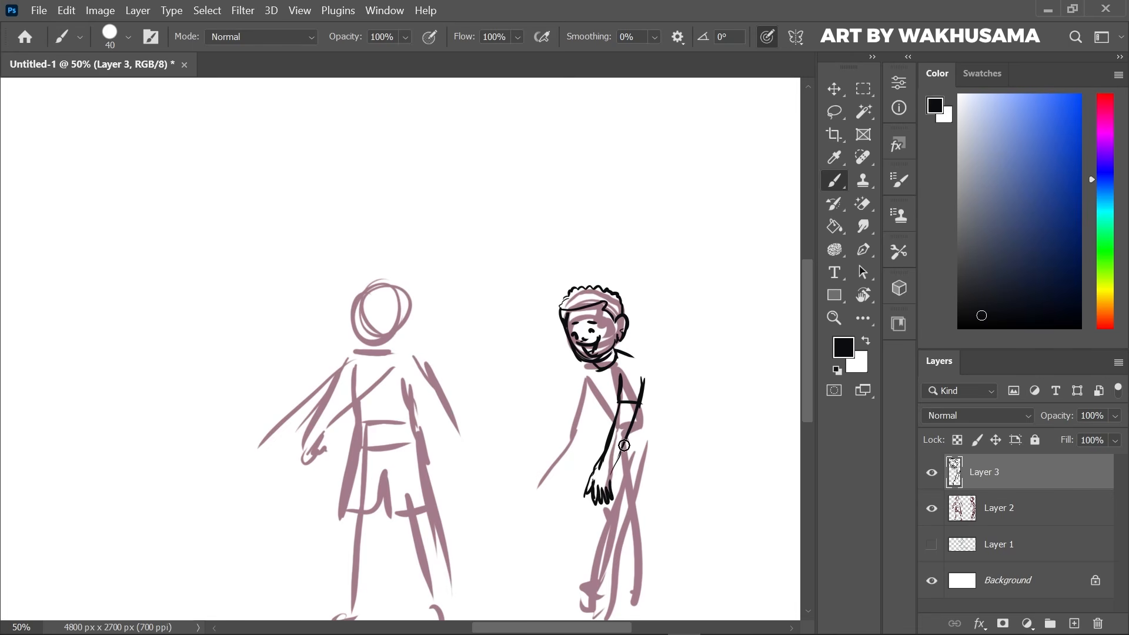
{"action": "left_click_drag", "start_coordinate": [638, 362], "coordinate": [656, 404]}
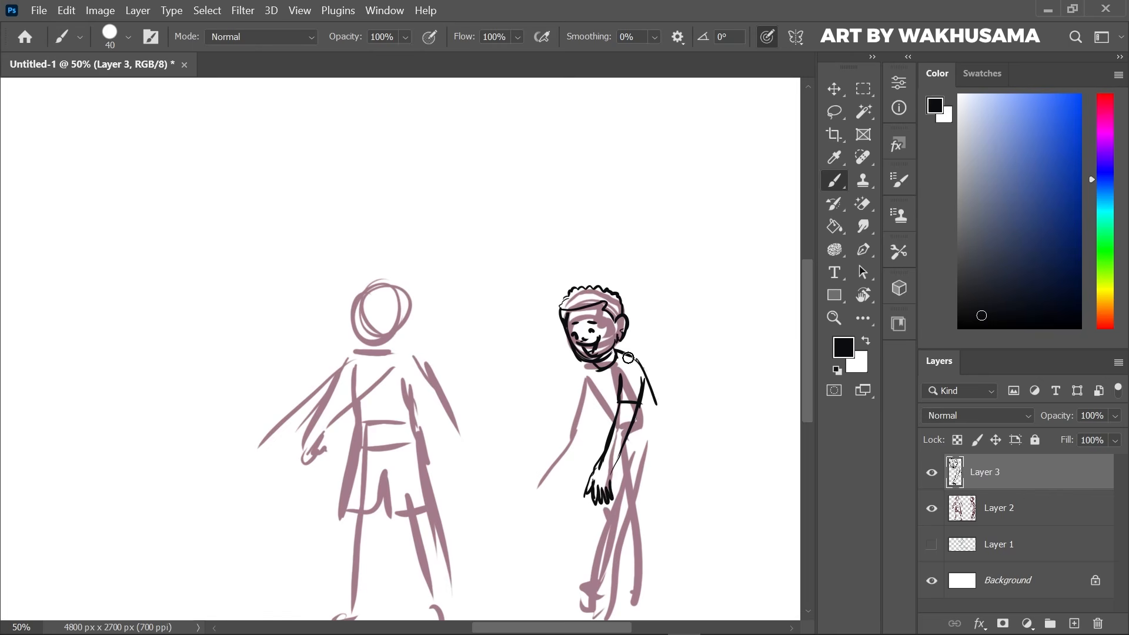
{"action": "left_click_drag", "start_coordinate": [628, 356], "coordinate": [665, 418]}
{"action": "mouse_move", "coordinate": [582, 374]}
{"action": "left_mouse_down"}
{"action": "mouse_move", "coordinate": [601, 421]}
{"action": "mouse_move", "coordinate": [676, 421]}
{"action": "left_mouse_up"}
{"action": "mouse_move", "coordinate": [587, 363]}
{"action": "left_mouse_down"}
{"action": "mouse_move", "coordinate": [566, 403]}
{"action": "mouse_move", "coordinate": [586, 410]}
{"action": "left_mouse_up"}
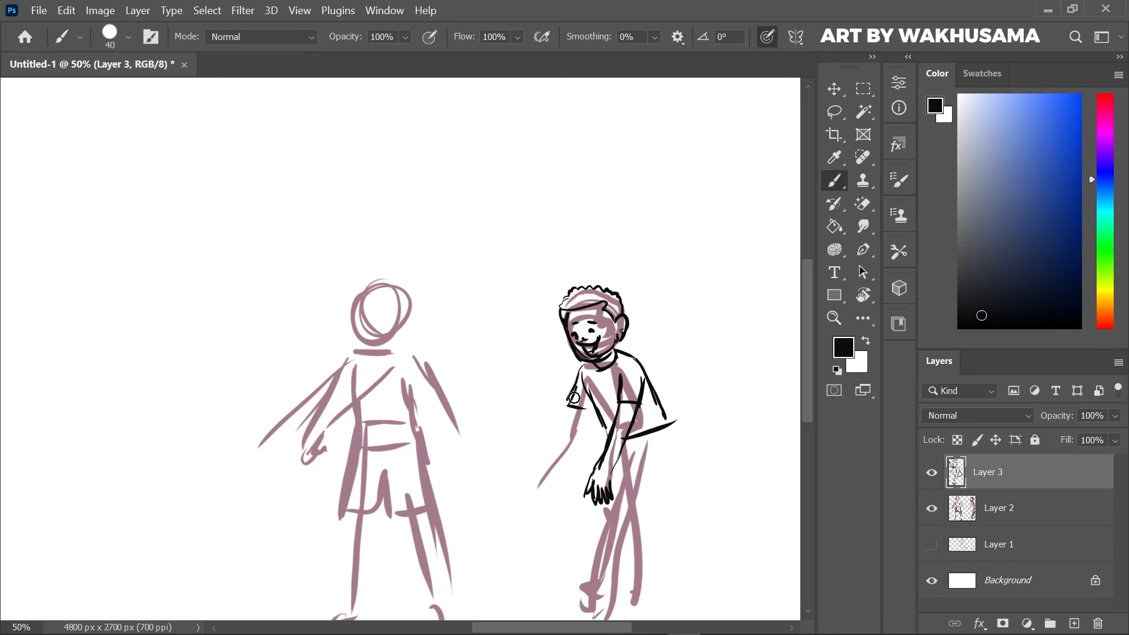
Draw the leaning boy's far sleeve cuff, forearm and hand reaching downward.
{"action": "left_click_drag", "start_coordinate": [567, 409], "coordinate": [597, 406]}
{"action": "left_click_drag", "start_coordinate": [605, 402], "coordinate": [576, 447]}
{"action": "left_click_drag", "start_coordinate": [573, 393], "coordinate": [545, 475]}
{"action": "mouse_move", "coordinate": [563, 431]}
{"action": "left_mouse_down"}
{"action": "mouse_move", "coordinate": [566, 469]}
{"action": "mouse_move", "coordinate": [545, 494]}
{"action": "left_mouse_up"}
{"action": "mouse_move", "coordinate": [579, 442]}
{"action": "left_mouse_down"}
{"action": "mouse_move", "coordinate": [547, 508]}
{"action": "mouse_move", "coordinate": [564, 471]}
{"action": "mouse_move", "coordinate": [555, 492]}
{"action": "left_mouse_up"}
{"action": "left_click_drag", "start_coordinate": [544, 490], "coordinate": [552, 507]}
{"action": "left_click_drag", "start_coordinate": [550, 512], "coordinate": [536, 501]}
Complete the leaning boy's shirt hem and outline his shorts.
{"action": "left_click_drag", "start_coordinate": [600, 410], "coordinate": [610, 435]}
{"action": "left_click_drag", "start_coordinate": [663, 412], "coordinate": [669, 436]}
{"action": "left_click_drag", "start_coordinate": [623, 441], "coordinate": [668, 436]}
{"action": "scroll", "coordinate": [624, 406], "scroll_direction": "down", "scroll_amount": 3}
{"action": "left_click_drag", "start_coordinate": [635, 380], "coordinate": [644, 419]}
{"action": "left_click_drag", "start_coordinate": [668, 357], "coordinate": [679, 407]}
{"action": "left_click_drag", "start_coordinate": [680, 407], "coordinate": [639, 414]}
Draw the leaning boy's two legs, the sock line and both shoes.
{"action": "left_click_drag", "start_coordinate": [648, 420], "coordinate": [657, 462]}
{"action": "left_click_drag", "start_coordinate": [672, 416], "coordinate": [682, 512]}
{"action": "mouse_move", "coordinate": [662, 495]}
{"action": "left_mouse_down"}
{"action": "mouse_move", "coordinate": [638, 523]}
{"action": "mouse_move", "coordinate": [682, 516]}
{"action": "left_mouse_up"}
{"action": "mouse_move", "coordinate": [640, 415]}
{"action": "left_mouse_down"}
{"action": "mouse_move", "coordinate": [629, 502]}
{"action": "mouse_move", "coordinate": [610, 495]}
{"action": "left_mouse_up"}
{"action": "mouse_move", "coordinate": [628, 500]}
{"action": "left_mouse_down"}
{"action": "mouse_move", "coordinate": [637, 522]}
{"action": "mouse_move", "coordinate": [581, 518]}
{"action": "left_mouse_up"}
{"action": "left_click_drag", "start_coordinate": [582, 522], "coordinate": [635, 523]}
Reinforce the outlines of the leaning boy's shorts, legs and shoes.
{"action": "left_click_drag", "start_coordinate": [677, 418], "coordinate": [643, 419]}
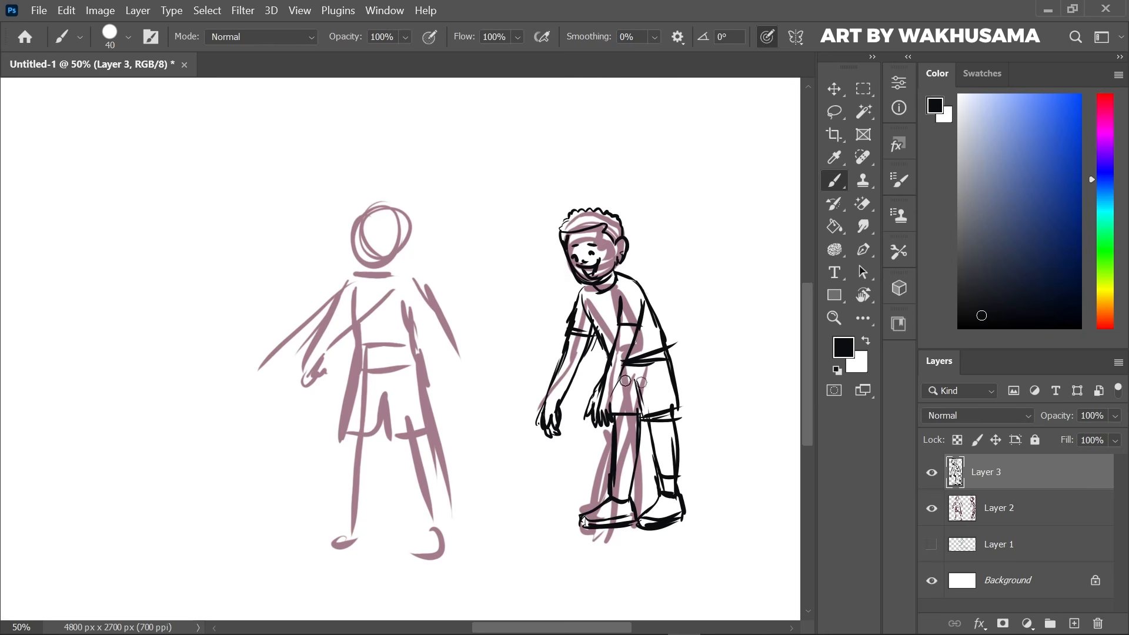
{"action": "left_click_drag", "start_coordinate": [661, 328], "coordinate": [683, 414]}
{"action": "mouse_move", "coordinate": [636, 383]}
{"action": "left_mouse_down"}
{"action": "mouse_move", "coordinate": [643, 415]}
{"action": "mouse_move", "coordinate": [648, 383]}
{"action": "left_mouse_up"}
{"action": "left_click_drag", "start_coordinate": [607, 417], "coordinate": [637, 419]}
{"action": "scroll", "coordinate": [788, 389], "scroll_direction": "left", "scroll_amount": 1}
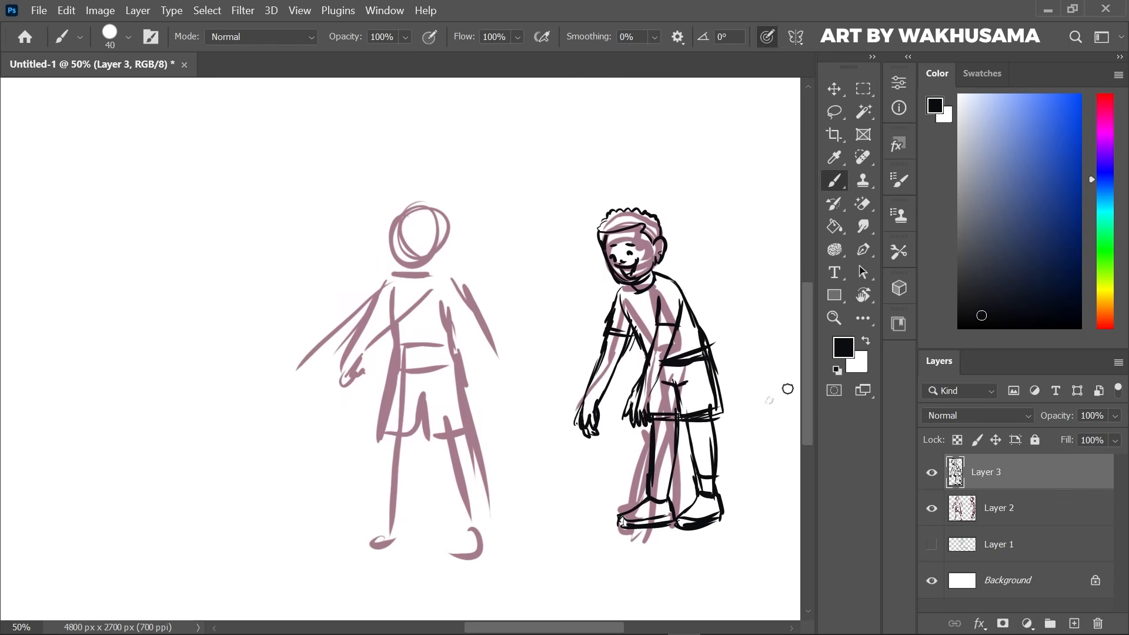
{"action": "scroll", "coordinate": [788, 389], "scroll_direction": "up", "scroll_amount": 1}
{"action": "mouse_move", "coordinate": [652, 492]}
{"action": "left_mouse_down"}
{"action": "mouse_move", "coordinate": [669, 494]}
{"action": "mouse_move", "coordinate": [669, 507]}
{"action": "mouse_move", "coordinate": [618, 531]}
{"action": "left_mouse_up"}
{"action": "left_click_drag", "start_coordinate": [630, 520], "coordinate": [674, 525]}
{"action": "mouse_move", "coordinate": [682, 429]}
{"action": "left_mouse_down"}
{"action": "mouse_move", "coordinate": [695, 501]}
{"action": "mouse_move", "coordinate": [671, 530]}
{"action": "mouse_move", "coordinate": [721, 526]}
{"action": "left_mouse_up"}
Draw the left-hand boy's head in profile, with curly hair, ear and face, over his stick figure.
{"action": "left_click_drag", "start_coordinate": [808, 349], "coordinate": [809, 336]}
{"action": "key", "text": "ctrl+plus"}
{"action": "mouse_move", "coordinate": [386, 246]}
{"action": "left_mouse_down"}
{"action": "mouse_move", "coordinate": [464, 285]}
{"action": "mouse_move", "coordinate": [455, 294]}
{"action": "mouse_move", "coordinate": [435, 267]}
{"action": "mouse_move", "coordinate": [455, 294]}
{"action": "left_mouse_up"}
{"action": "mouse_move", "coordinate": [384, 253]}
{"action": "left_mouse_down"}
{"action": "mouse_move", "coordinate": [394, 290]}
{"action": "mouse_move", "coordinate": [394, 279]}
{"action": "mouse_move", "coordinate": [424, 318]}
{"action": "mouse_move", "coordinate": [442, 304]}
{"action": "left_mouse_up"}
Lasso the left boy's newly drawn head, reposition it with the Move tool, and deselect.
{"action": "left_click", "coordinate": [833, 111]}
{"action": "mouse_move", "coordinate": [481, 215]}
{"action": "left_mouse_down"}
{"action": "mouse_move", "coordinate": [418, 345]}
{"action": "mouse_move", "coordinate": [477, 213]}
{"action": "left_mouse_up"}
{"action": "left_click", "coordinate": [834, 88]}
{"action": "mouse_move", "coordinate": [432, 261]}
{"action": "left_mouse_down"}
{"action": "mouse_move", "coordinate": [411, 257]}
{"action": "mouse_move", "coordinate": [434, 305]}
{"action": "mouse_move", "coordinate": [427, 327]}
{"action": "mouse_move", "coordinate": [438, 307]}
{"action": "mouse_move", "coordinate": [471, 360]}
{"action": "mouse_move", "coordinate": [477, 406]}
{"action": "left_mouse_up"}
{"action": "key", "text": "b"}
{"action": "left_click", "coordinate": [207, 10]}
{"action": "left_click", "coordinate": [239, 42]}
Draw the standing boy's T-shirt torso, both arms and his hands.
{"action": "mouse_move", "coordinate": [471, 341]}
{"action": "left_mouse_down"}
{"action": "mouse_move", "coordinate": [512, 423]}
{"action": "mouse_move", "coordinate": [501, 477]}
{"action": "mouse_move", "coordinate": [521, 478]}
{"action": "left_mouse_up"}
{"action": "mouse_move", "coordinate": [388, 341]}
{"action": "left_mouse_down"}
{"action": "mouse_move", "coordinate": [394, 433]}
{"action": "mouse_move", "coordinate": [490, 436]}
{"action": "left_mouse_up"}
{"action": "left_click_drag", "start_coordinate": [382, 326], "coordinate": [333, 442]}
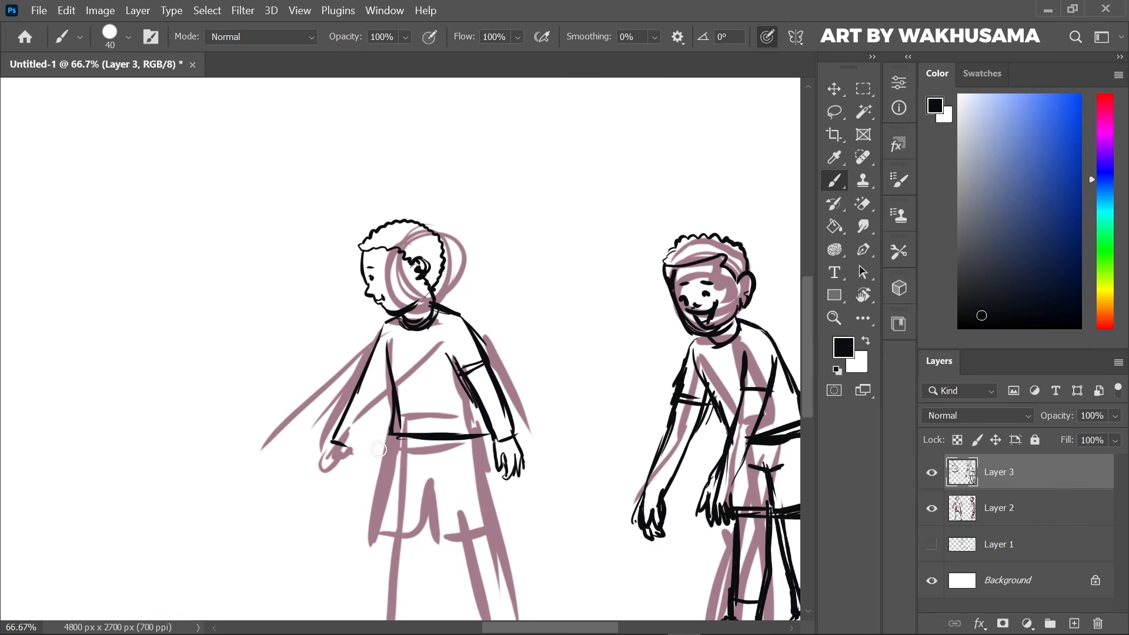
{"action": "mouse_move", "coordinate": [387, 376]}
{"action": "left_mouse_down"}
{"action": "mouse_move", "coordinate": [336, 455]}
{"action": "mouse_move", "coordinate": [335, 491]}
{"action": "left_mouse_up"}
{"action": "key", "text": "ctrl+minus"}
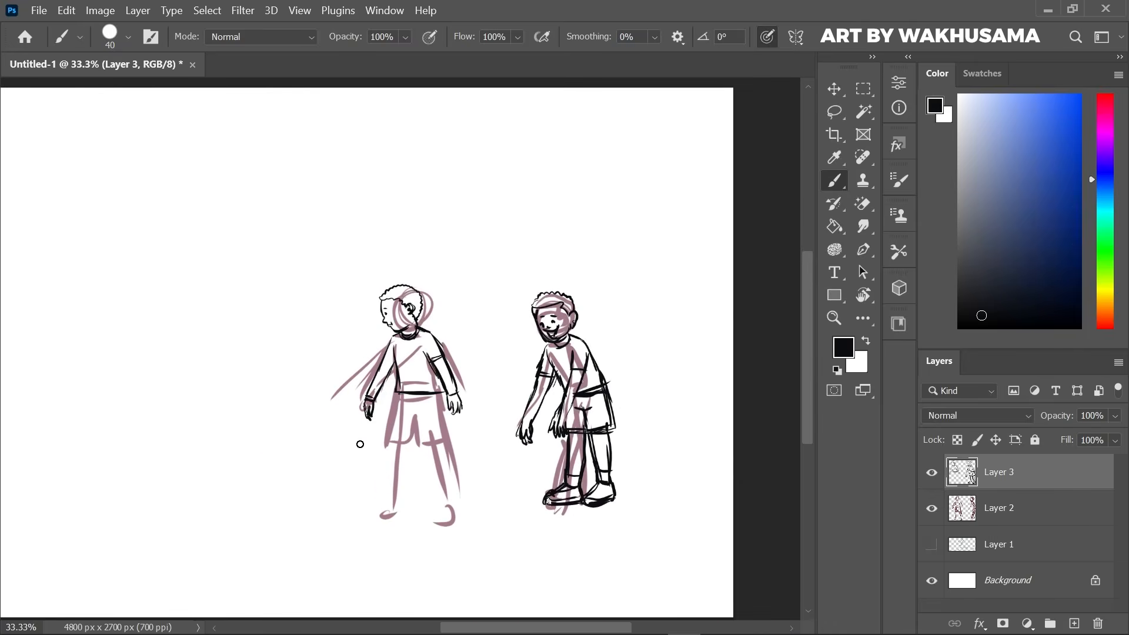
Draw the standing boy's long trousers from the shirt hem down to the ankles.
{"action": "key", "text": "ctrl+plus"}
{"action": "mouse_move", "coordinate": [391, 331]}
{"action": "left_mouse_down"}
{"action": "mouse_move", "coordinate": [461, 328]}
{"action": "mouse_move", "coordinate": [381, 489]}
{"action": "left_mouse_up"}
{"action": "left_click_drag", "start_coordinate": [379, 488], "coordinate": [409, 486]}
{"action": "left_click_drag", "start_coordinate": [432, 359], "coordinate": [406, 488]}
{"action": "left_click_drag", "start_coordinate": [424, 353], "coordinate": [452, 484]}
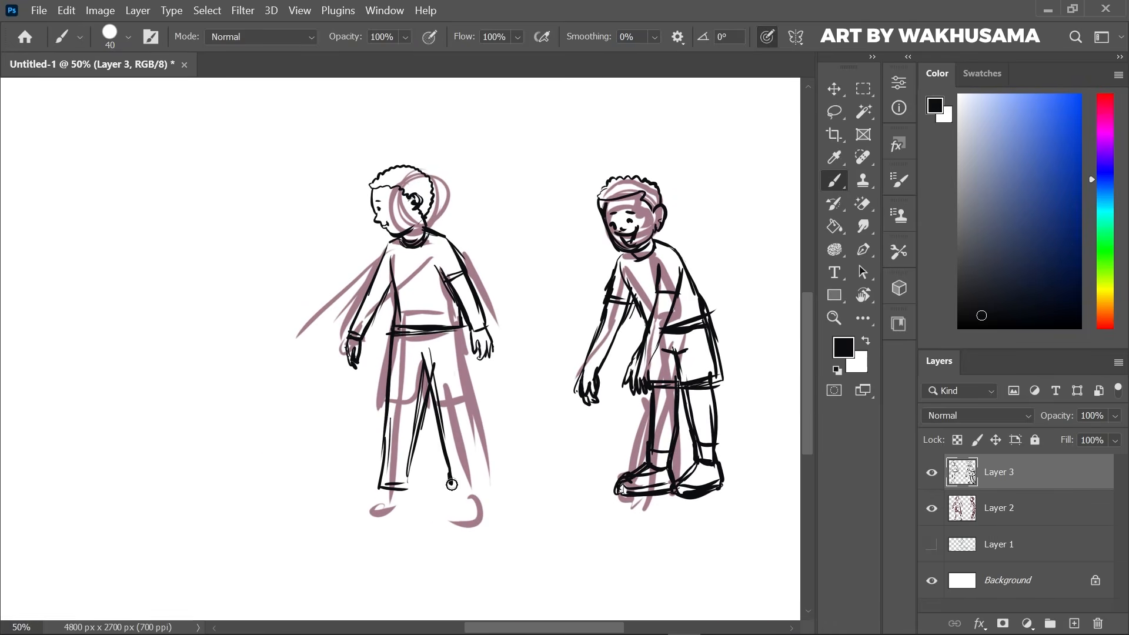
{"action": "left_click_drag", "start_coordinate": [458, 329], "coordinate": [479, 504]}
Draw the standing boy's two shoes with a ground line beneath them.
{"action": "left_click_drag", "start_coordinate": [377, 488], "coordinate": [360, 503]}
{"action": "left_click_drag", "start_coordinate": [356, 509], "coordinate": [528, 503]}
{"action": "left_click_drag", "start_coordinate": [410, 489], "coordinate": [363, 498]}
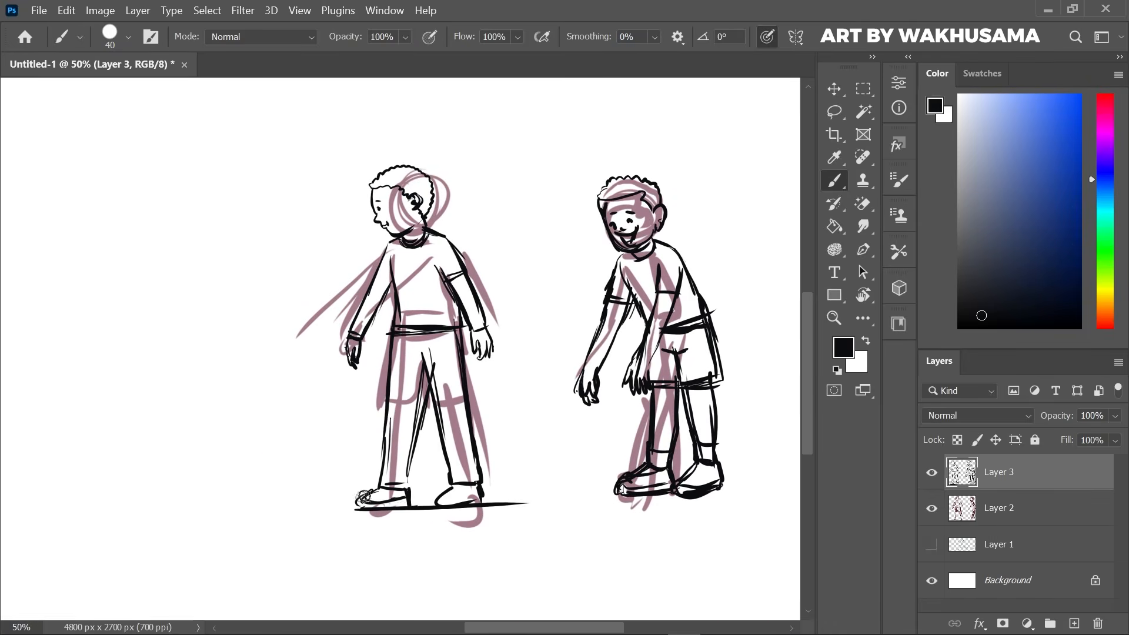
{"action": "mouse_move", "coordinate": [473, 491]}
{"action": "left_mouse_down"}
{"action": "mouse_move", "coordinate": [431, 499]}
{"action": "mouse_move", "coordinate": [488, 509]}
{"action": "left_mouse_up"}
Lower the opacity of Layer 3 to 34% and hide the stick-figure Layer 2.
{"action": "key", "text": "ctrl+minus"}
{"action": "key", "text": "ctrl+minus"}
{"action": "key", "text": "ctrl+minus"}
{"action": "left_click_drag", "start_coordinate": [1061, 416], "coordinate": [1022, 415]}
{"action": "key", "text": "ctrl+plus"}
{"action": "key", "text": "ctrl+plus"}
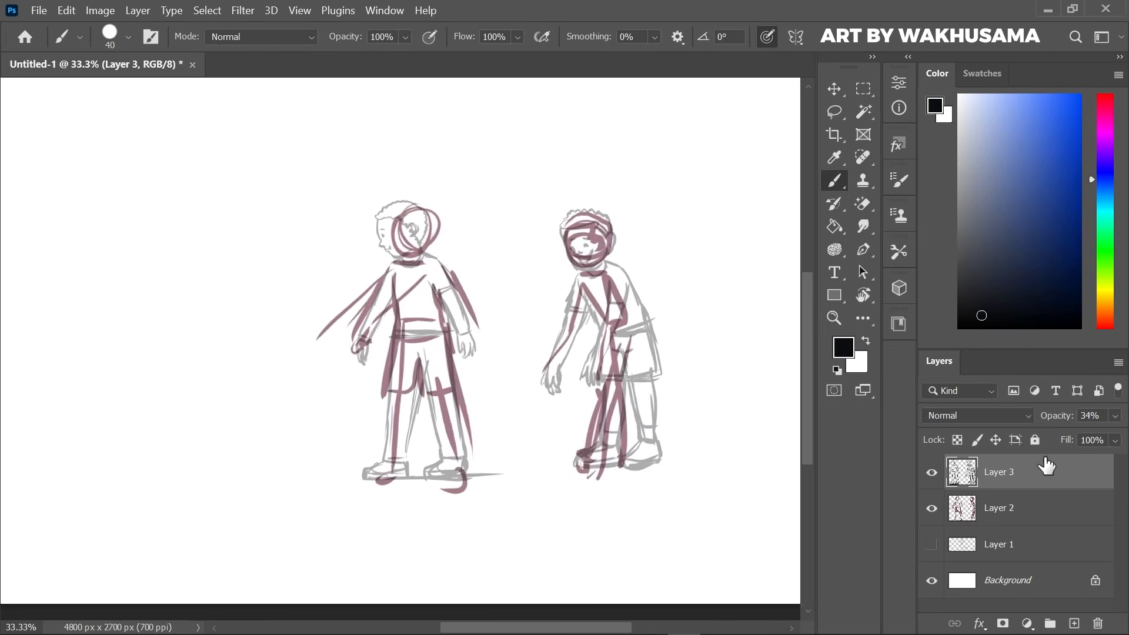
{"action": "left_click", "coordinate": [931, 508]}
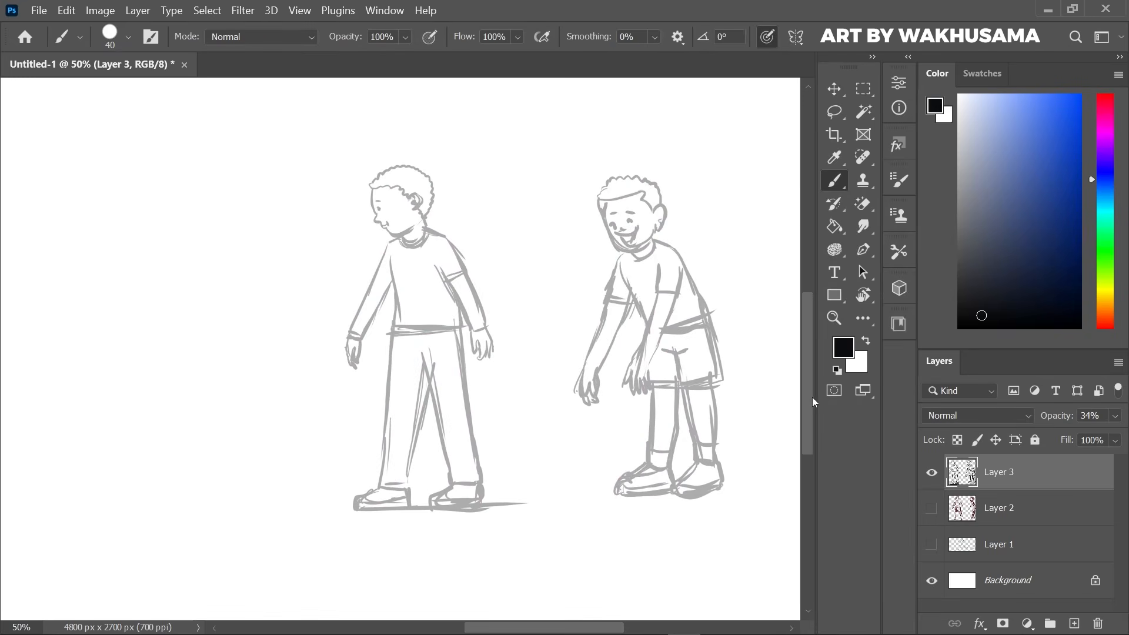
Set the brush colour to pure black and add a new layer above the faded sketch.
{"action": "key", "text": "ctrl+plus"}
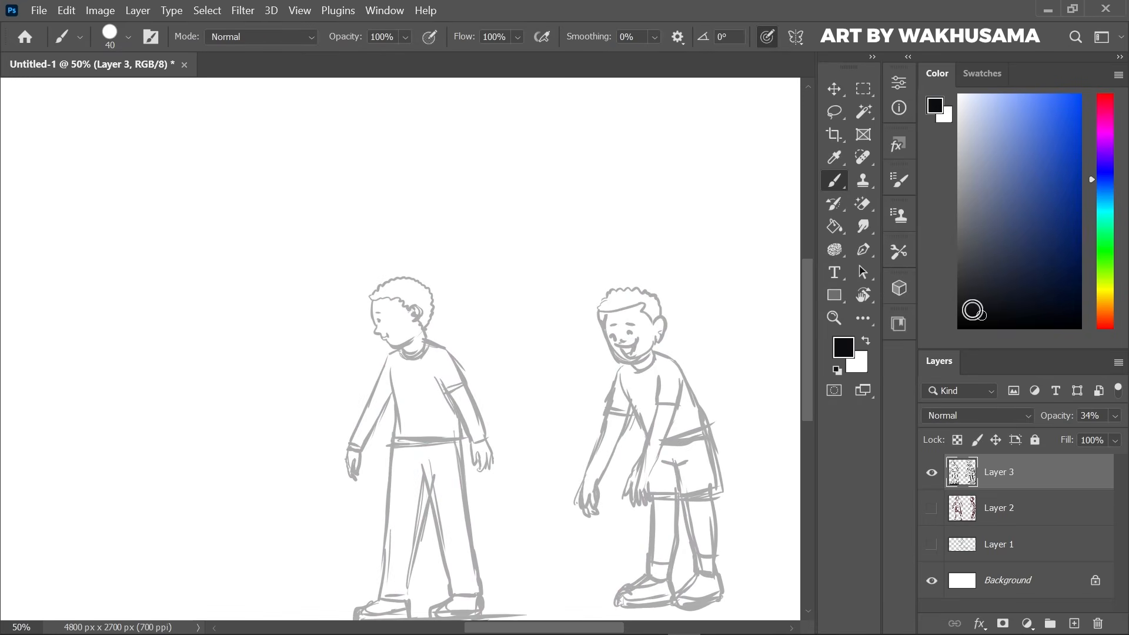
{"action": "key", "text": "ctrl+plus"}
{"action": "key", "text": "ctrl+plus"}
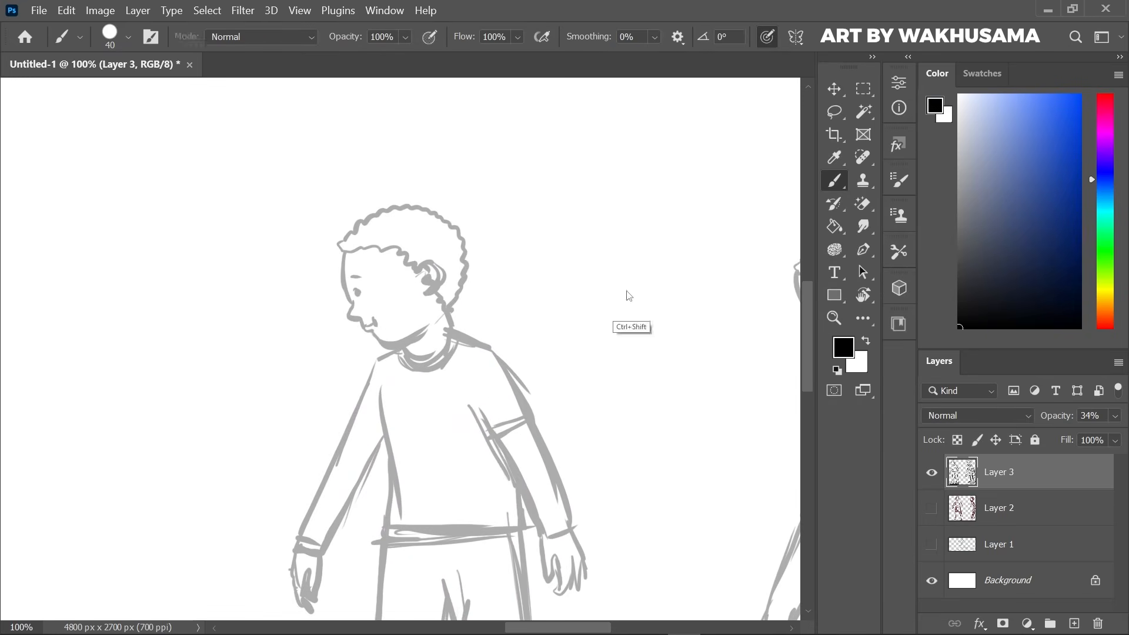
{"action": "key", "text": "ctrl+shift+n"}
{"action": "left_click", "coordinate": [580, 184]}
{"action": "scroll", "coordinate": [781, 310], "scroll_direction": "up", "scroll_amount": 3}
{"action": "key", "text": "ctrl+plus"}
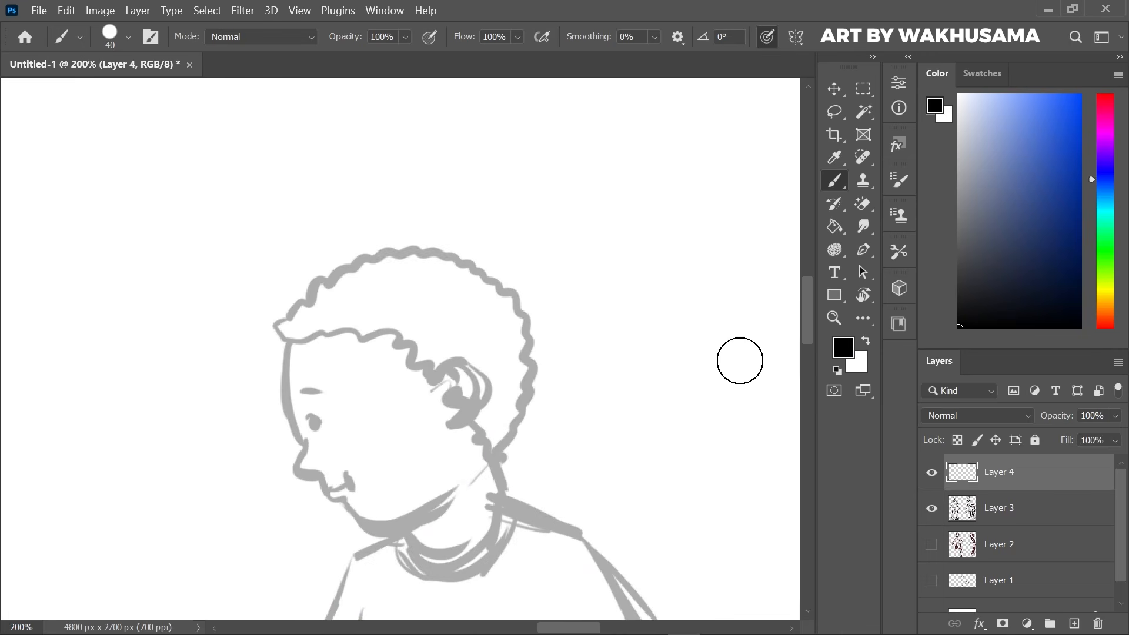
Reduce the brush size to 9 and set its smoothing to 37%.
{"action": "key", "text": "bracketleft"}
{"action": "key", "text": "bracketleft"}
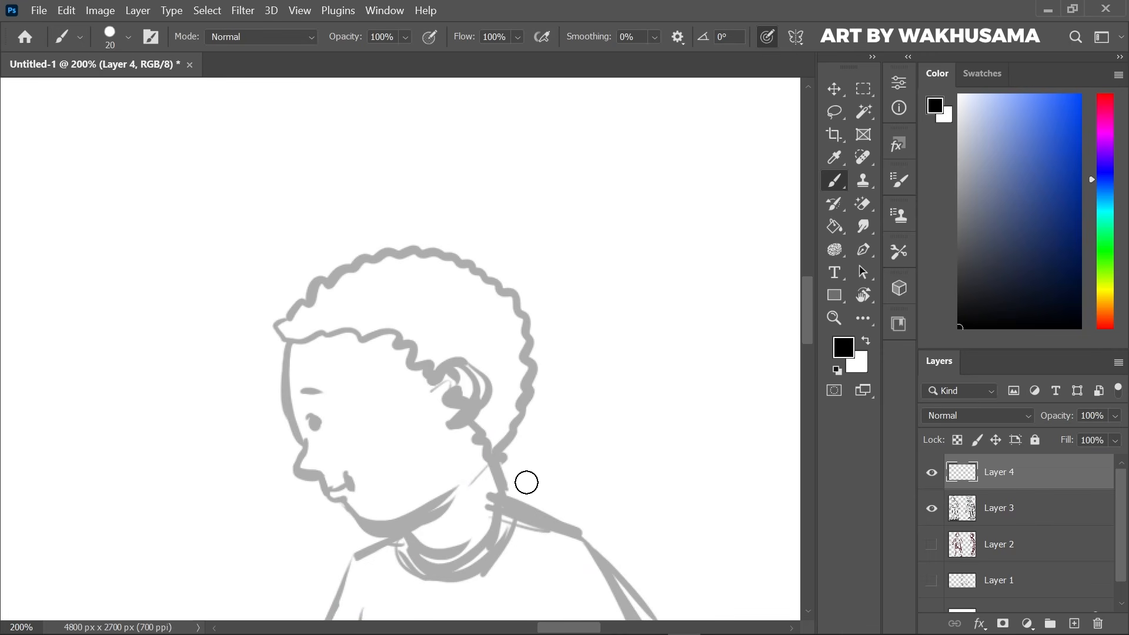
{"action": "key", "text": "bracketleft"}
{"action": "left_click", "coordinate": [654, 36]}
{"action": "left_click_drag", "start_coordinate": [654, 57], "coordinate": [688, 57]}
Ink the standing boy's face profile from forehead to jaw, plus the ear, eye and eyebrow.
{"action": "scroll", "coordinate": [466, 308], "scroll_direction": "down", "scroll_amount": 3}
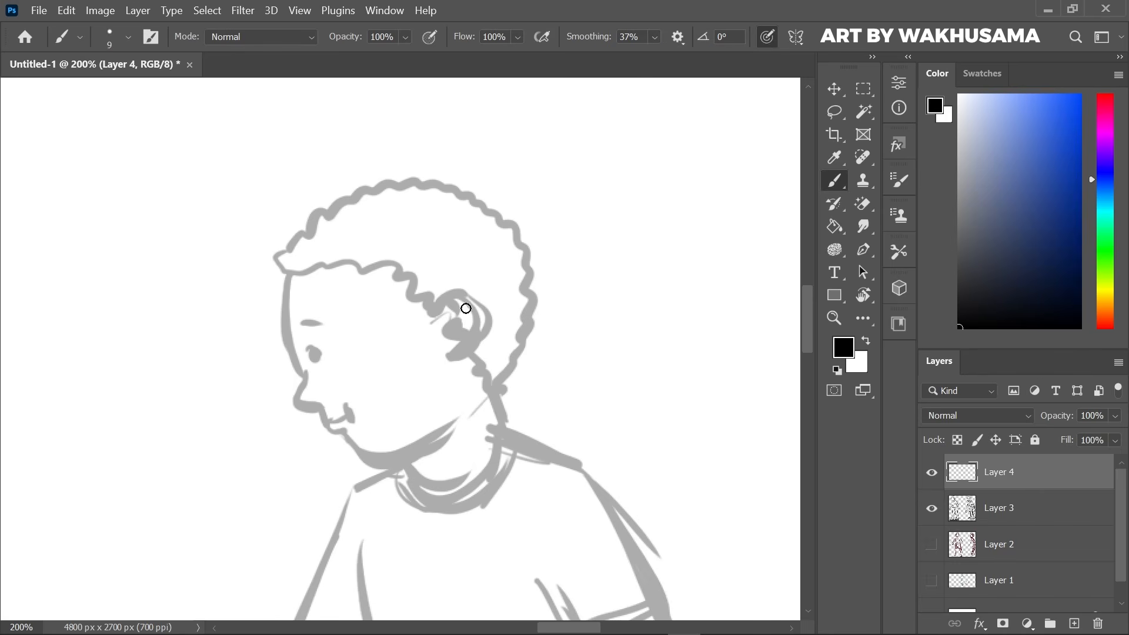
{"action": "mouse_move", "coordinate": [287, 279]}
{"action": "left_mouse_down"}
{"action": "mouse_move", "coordinate": [301, 375]}
{"action": "mouse_move", "coordinate": [292, 399]}
{"action": "mouse_move", "coordinate": [324, 425]}
{"action": "mouse_move", "coordinate": [344, 415]}
{"action": "mouse_move", "coordinate": [341, 443]}
{"action": "mouse_move", "coordinate": [365, 461]}
{"action": "mouse_move", "coordinate": [447, 421]}
{"action": "left_mouse_up"}
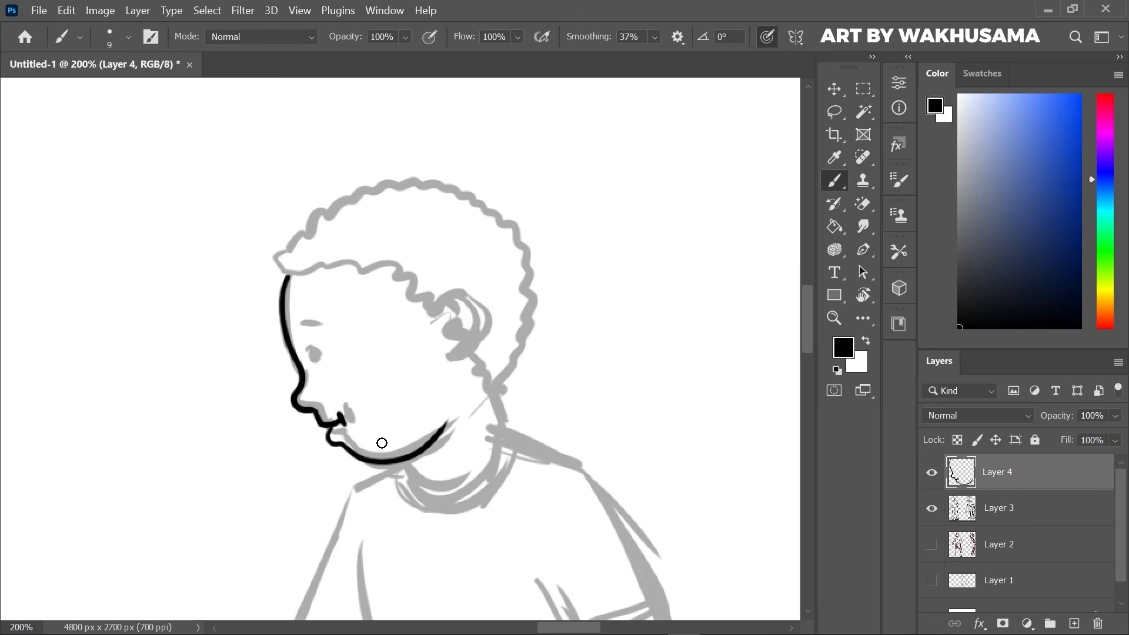
{"action": "left_click_drag", "start_coordinate": [438, 323], "coordinate": [450, 365]}
{"action": "mouse_move", "coordinate": [450, 360]}
{"action": "left_mouse_down"}
{"action": "mouse_move", "coordinate": [465, 332]}
{"action": "mouse_move", "coordinate": [456, 312]}
{"action": "left_mouse_up"}
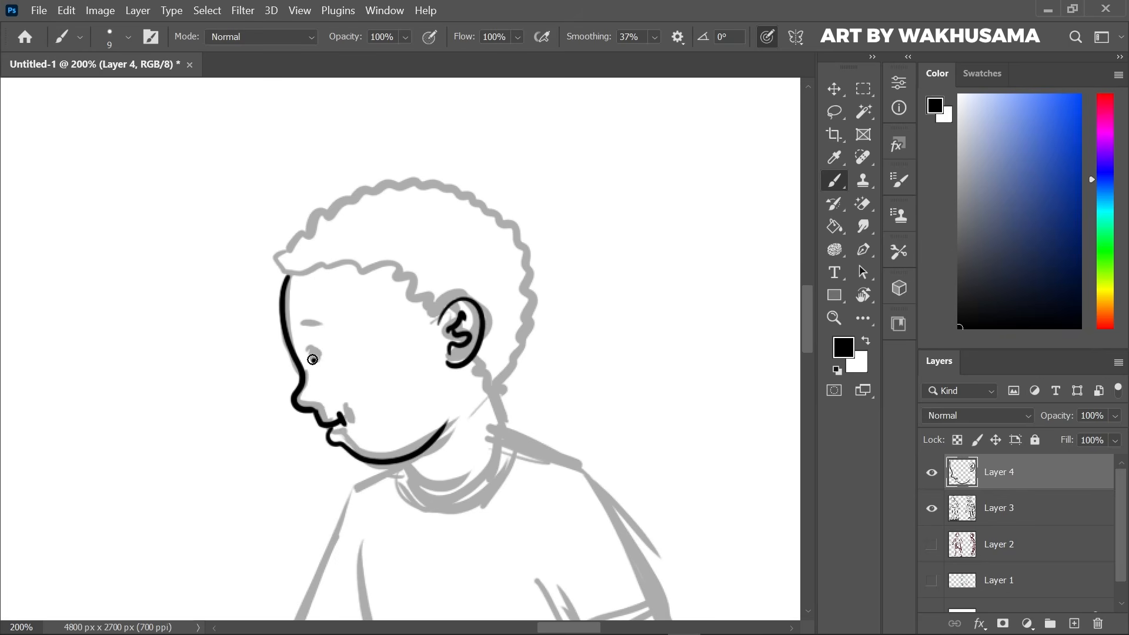
{"action": "left_click_drag", "start_coordinate": [313, 359], "coordinate": [324, 333]}
Set the brush smoothing to 0% and ink the standing boy's wavy hairline, curly hair outline and nape.
{"action": "left_click", "coordinate": [654, 37]}
{"action": "left_click_drag", "start_coordinate": [666, 56], "coordinate": [573, 76]}
{"action": "left_click", "coordinate": [309, 274]}
{"action": "mouse_move", "coordinate": [289, 276]}
{"action": "left_mouse_down"}
{"action": "mouse_move", "coordinate": [364, 263]}
{"action": "mouse_move", "coordinate": [446, 323]}
{"action": "left_mouse_up"}
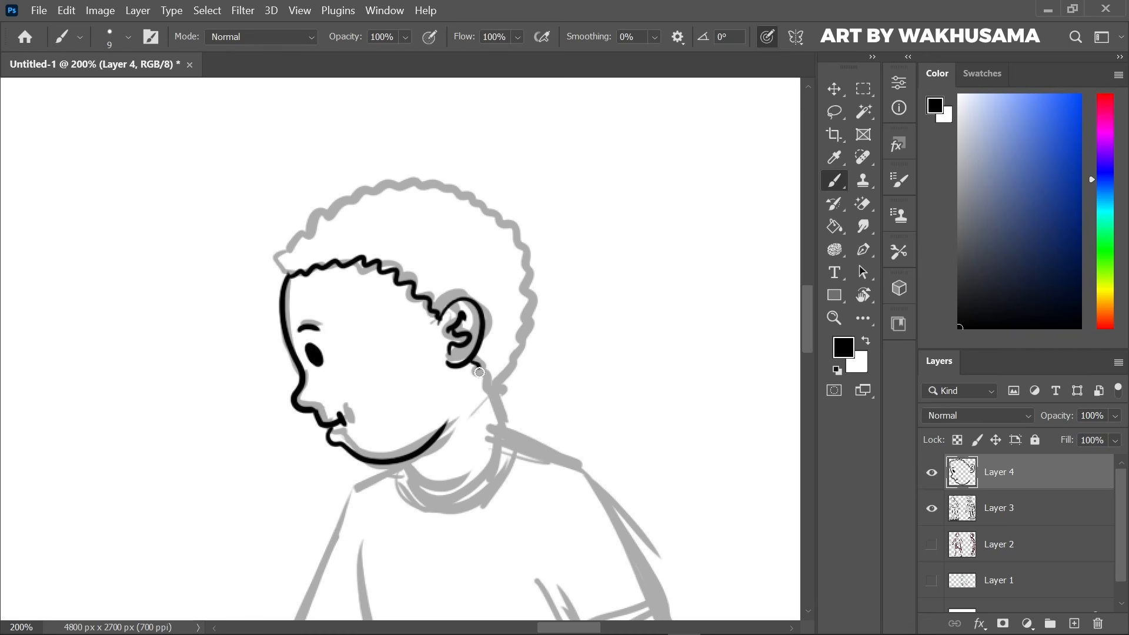
{"action": "left_click_drag", "start_coordinate": [479, 372], "coordinate": [497, 389]}
{"action": "mouse_move", "coordinate": [285, 281]}
{"action": "left_mouse_down"}
{"action": "mouse_move", "coordinate": [274, 247]}
{"action": "mouse_move", "coordinate": [311, 215]}
{"action": "mouse_move", "coordinate": [374, 178]}
{"action": "mouse_move", "coordinate": [428, 170]}
{"action": "left_mouse_up"}
{"action": "mouse_move", "coordinate": [487, 188]}
{"action": "left_mouse_down"}
{"action": "mouse_move", "coordinate": [534, 259]}
{"action": "mouse_move", "coordinate": [518, 354]}
{"action": "mouse_move", "coordinate": [490, 388]}
{"action": "mouse_move", "coordinate": [509, 439]}
{"action": "left_mouse_up"}
Ink the standing boy's neckline and the round shirt collar below it.
{"action": "mouse_move", "coordinate": [400, 465]}
{"action": "left_mouse_down"}
{"action": "mouse_move", "coordinate": [473, 480]}
{"action": "mouse_move", "coordinate": [509, 436]}
{"action": "mouse_move", "coordinate": [481, 470]}
{"action": "left_mouse_up"}
{"action": "left_click_drag", "start_coordinate": [810, 325], "coordinate": [672, 342]}
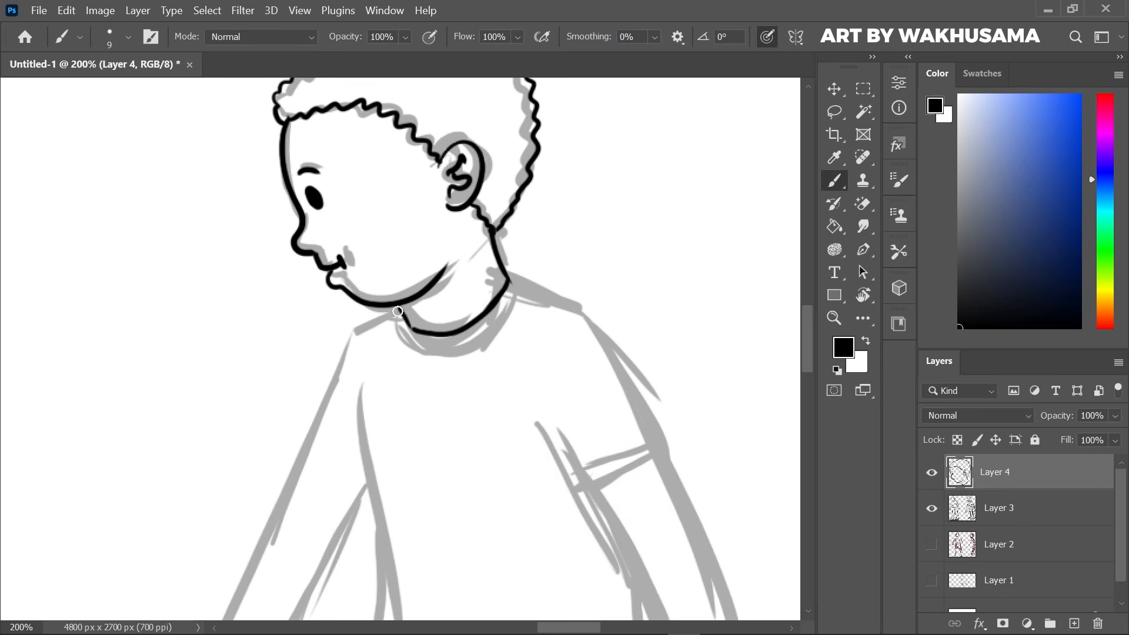
{"action": "mouse_move", "coordinate": [397, 311]}
{"action": "left_mouse_down"}
{"action": "mouse_move", "coordinate": [479, 345]}
{"action": "mouse_move", "coordinate": [515, 284]}
{"action": "mouse_move", "coordinate": [531, 283]}
{"action": "mouse_move", "coordinate": [504, 317]}
{"action": "left_mouse_up"}
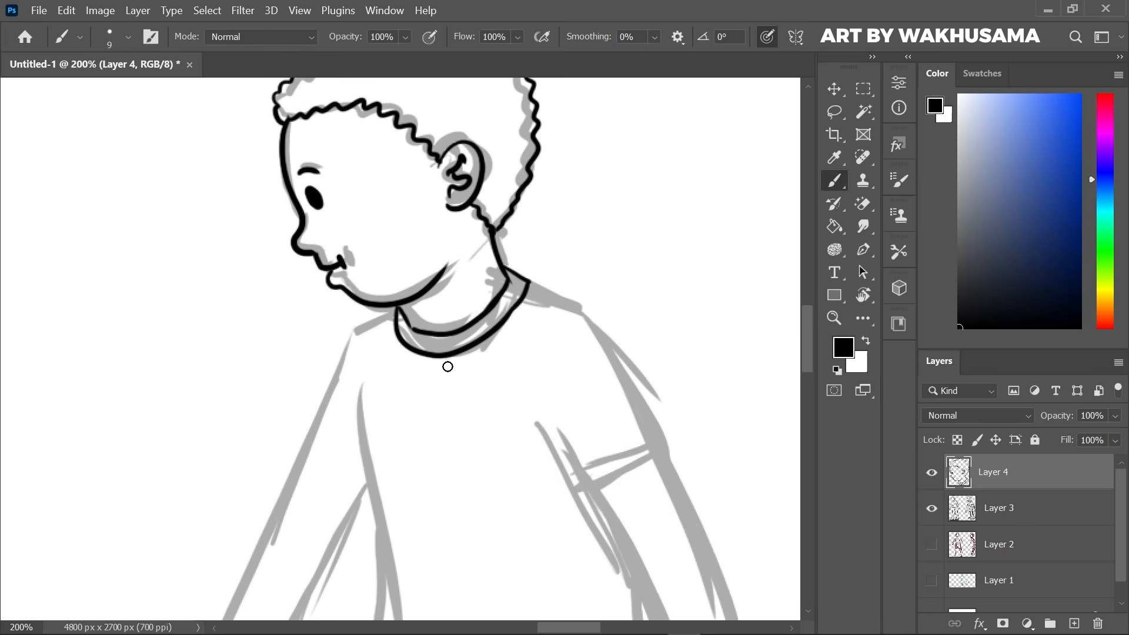
Set the smoothing to 69% and ink the front edge and bottom hem of the standing boy's shirt.
{"action": "key", "text": "ctrl+minus"}
{"action": "scroll", "coordinate": [627, 221], "scroll_direction": "down", "scroll_amount": 3}
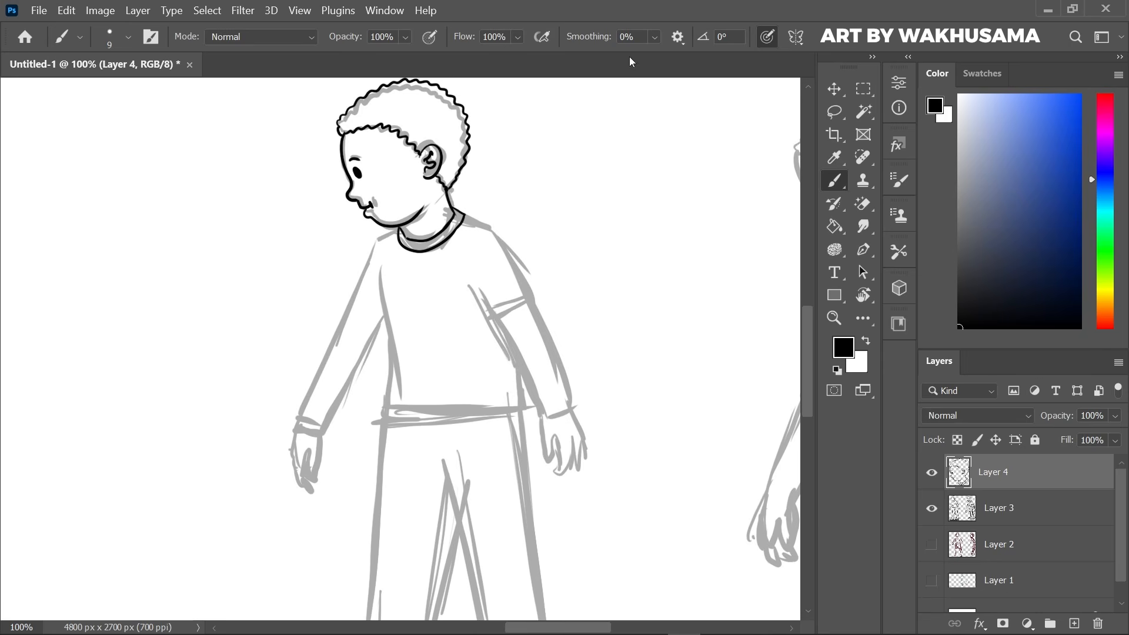
{"action": "mouse_move", "coordinate": [654, 36]}
{"action": "left_mouse_down"}
{"action": "mouse_move", "coordinate": [684, 57]}
{"action": "mouse_move", "coordinate": [716, 57]}
{"action": "left_mouse_up"}
{"action": "left_click_drag", "start_coordinate": [378, 265], "coordinate": [386, 413]}
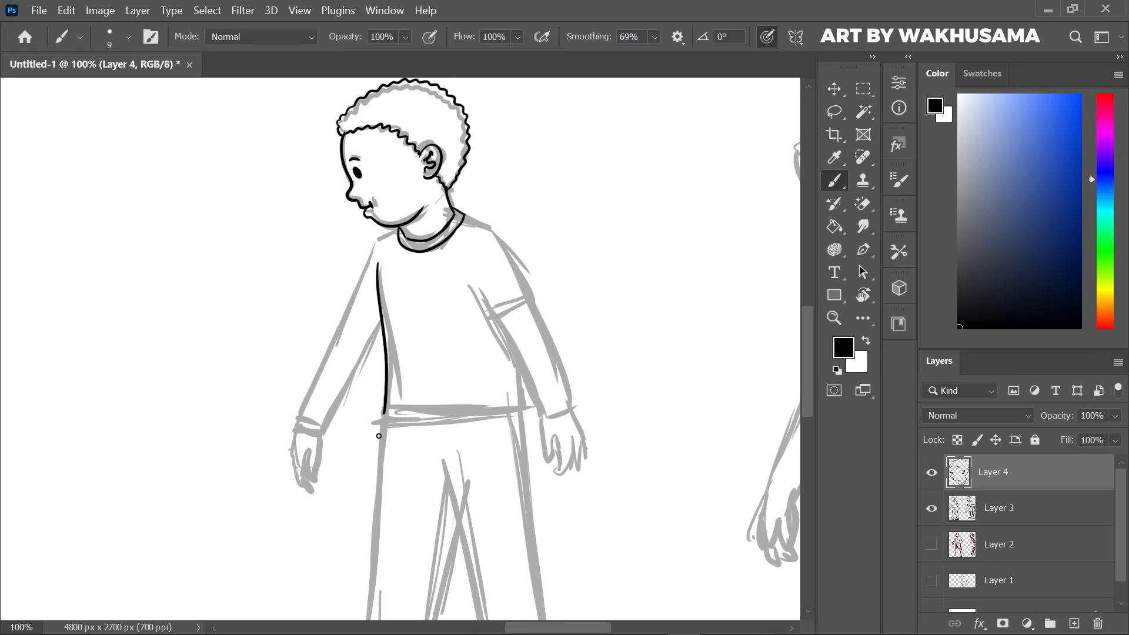
{"action": "left_click_drag", "start_coordinate": [447, 438], "coordinate": [510, 432]}
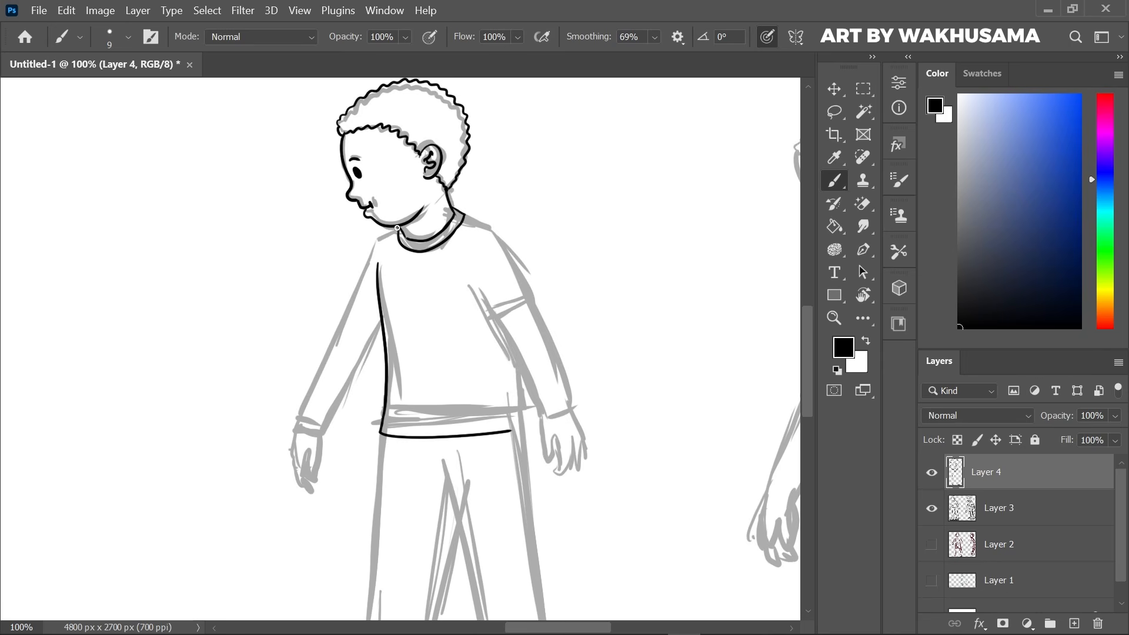
Set the smoothing to 32% and ink the standing boy's front arm with its long sleeve, cuff and hand.
{"action": "left_click_drag", "start_coordinate": [654, 39], "coordinate": [614, 81]}
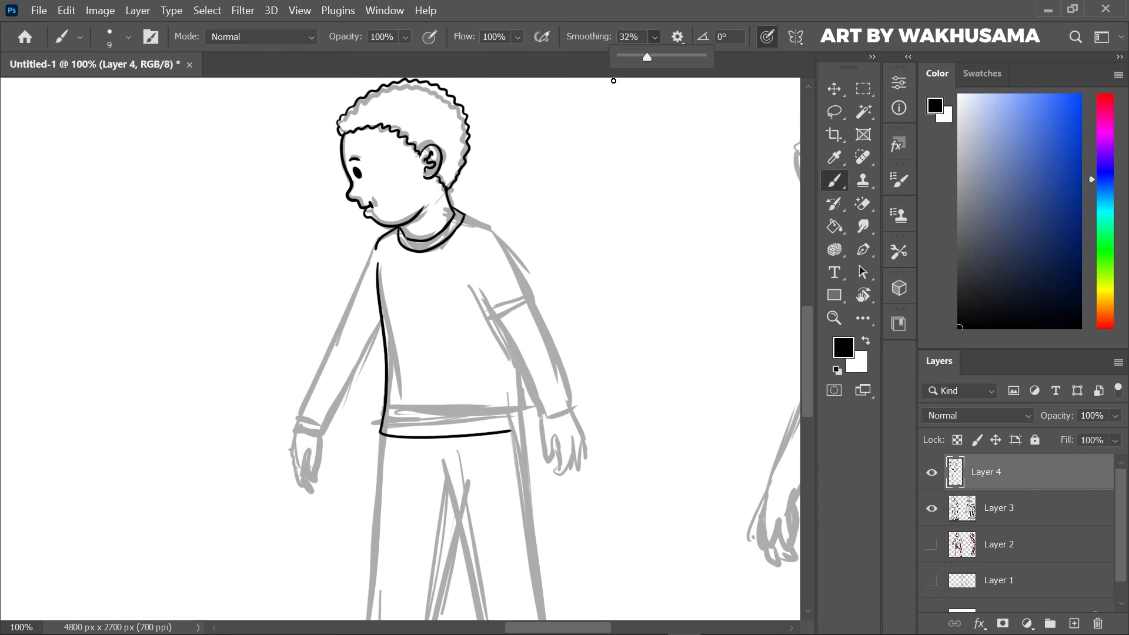
{"action": "mouse_move", "coordinate": [377, 243]}
{"action": "left_mouse_down"}
{"action": "mouse_move", "coordinate": [291, 427]}
{"action": "mouse_move", "coordinate": [328, 438]}
{"action": "left_mouse_up"}
{"action": "left_click_drag", "start_coordinate": [382, 338], "coordinate": [330, 429]}
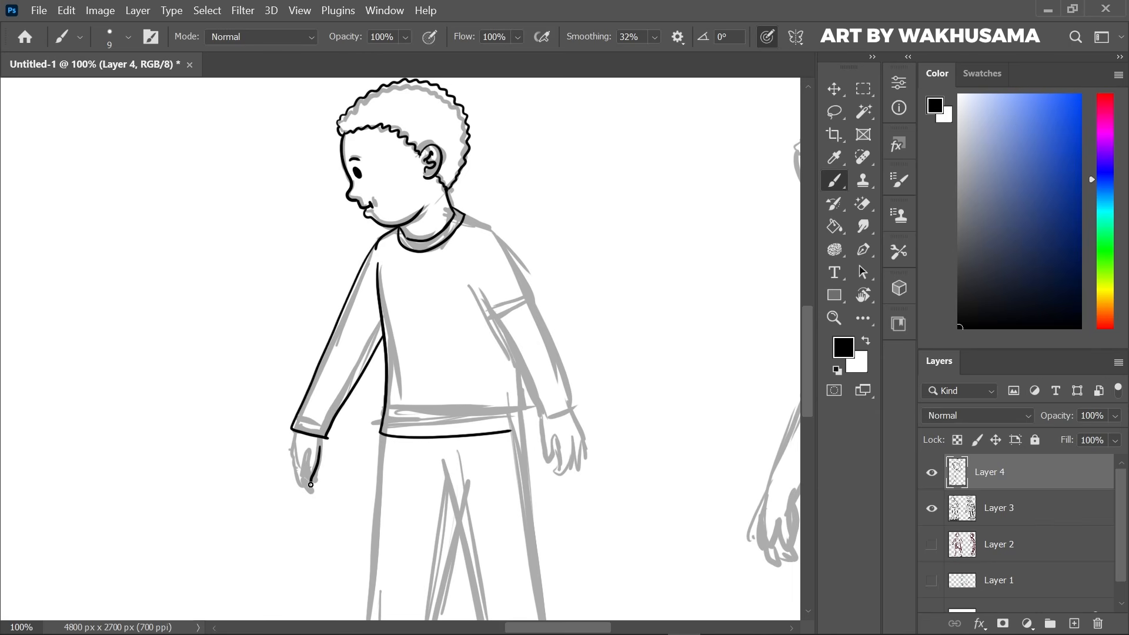
{"action": "mouse_move", "coordinate": [303, 464]}
{"action": "left_mouse_down"}
{"action": "mouse_move", "coordinate": [312, 490]}
{"action": "mouse_move", "coordinate": [290, 473]}
{"action": "left_mouse_up"}
{"action": "left_click_drag", "start_coordinate": [297, 427], "coordinate": [290, 475]}
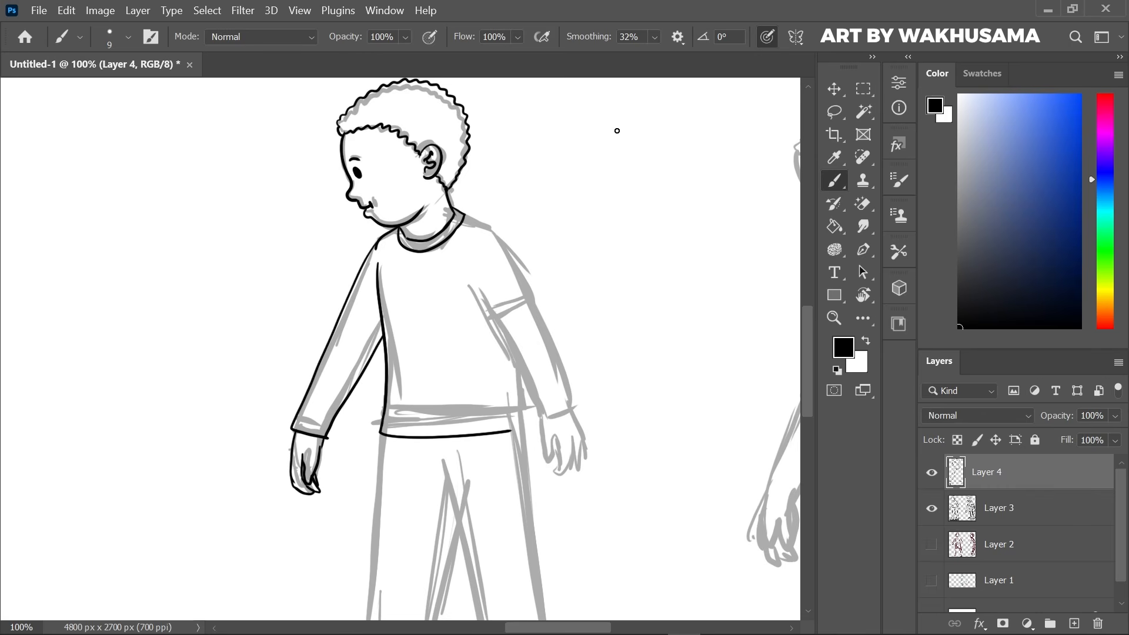
Set the smoothing to 54% and ink the standing boy's rear shoulder, long sleeve and fingers, redrawing the faulty hand stroke.
{"action": "left_click", "coordinate": [654, 37]}
{"action": "left_click_drag", "start_coordinate": [662, 58], "coordinate": [687, 59]}
{"action": "left_click_drag", "start_coordinate": [476, 266], "coordinate": [492, 226]}
{"action": "left_click_drag", "start_coordinate": [527, 269], "coordinate": [584, 441]}
{"action": "left_click_drag", "start_coordinate": [480, 285], "coordinate": [544, 455]}
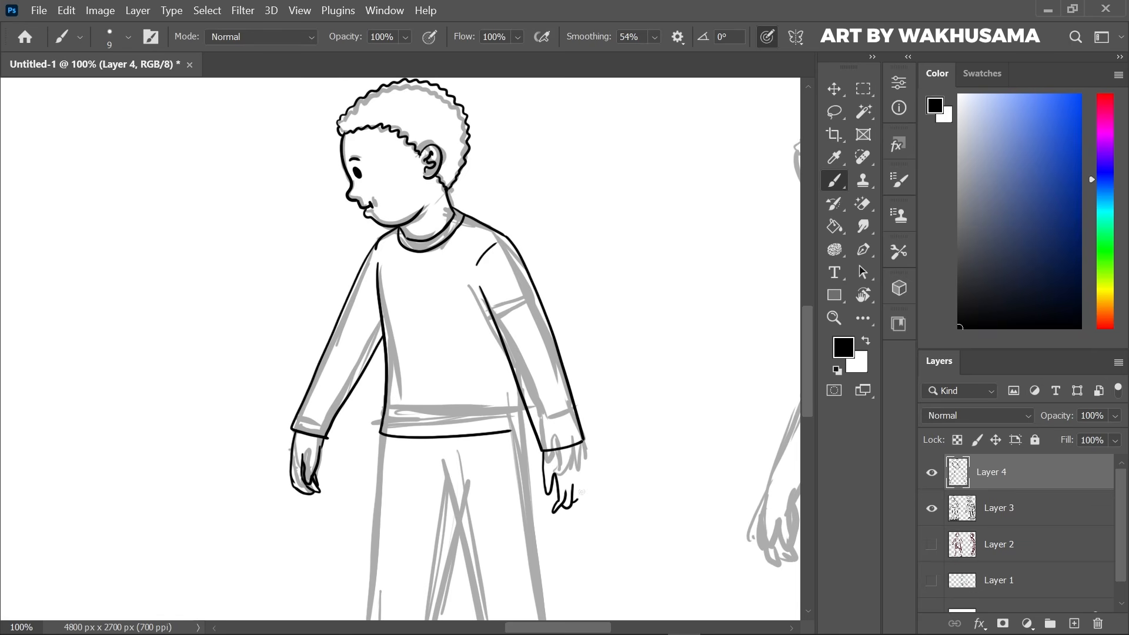
{"action": "key", "text": "ctrl+z"}
{"action": "left_click_drag", "start_coordinate": [582, 442], "coordinate": [588, 477]}
Ink both trouser legs of the standing boy, including the inner seams and the cuffs.
{"action": "key", "text": "ctrl+minus"}
{"action": "key", "text": "ctrl+plus"}
{"action": "key", "text": "ctrl+minus"}
{"action": "scroll", "coordinate": [421, 329], "scroll_direction": "down", "scroll_amount": 2}
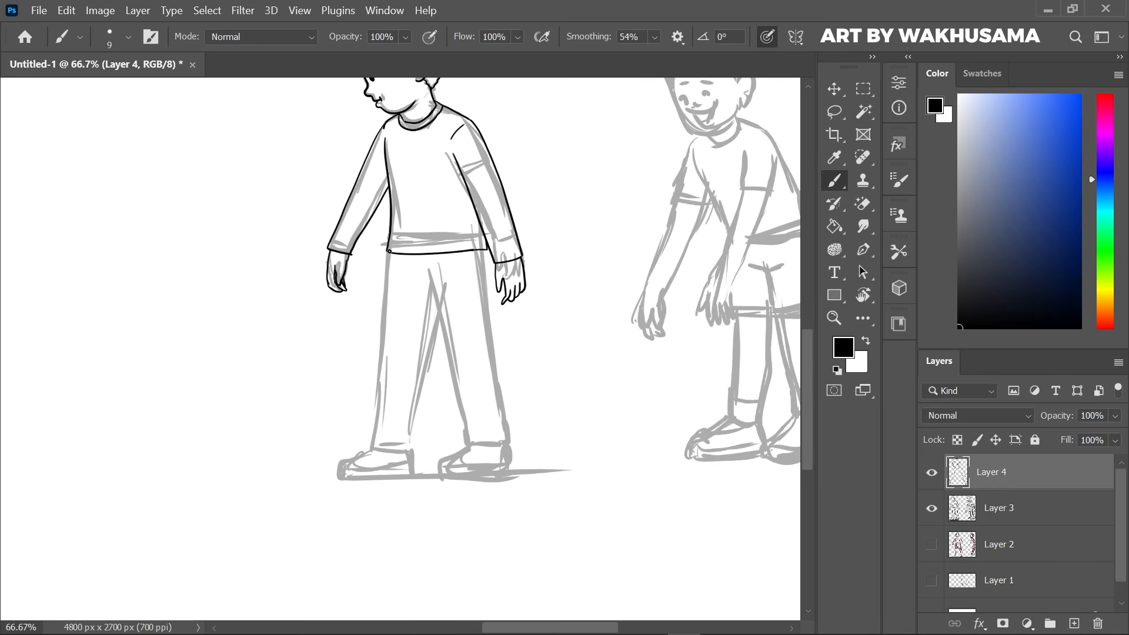
{"action": "left_click_drag", "start_coordinate": [389, 251], "coordinate": [374, 452]}
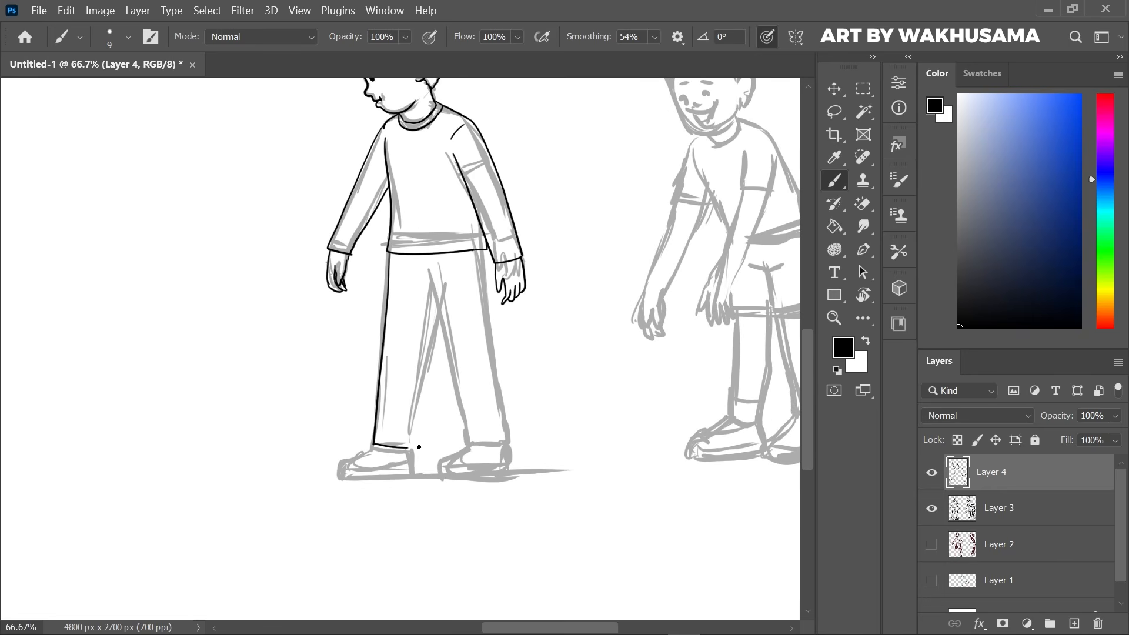
{"action": "left_click_drag", "start_coordinate": [424, 384], "coordinate": [432, 292]}
{"action": "left_click_drag", "start_coordinate": [434, 297], "coordinate": [457, 428]}
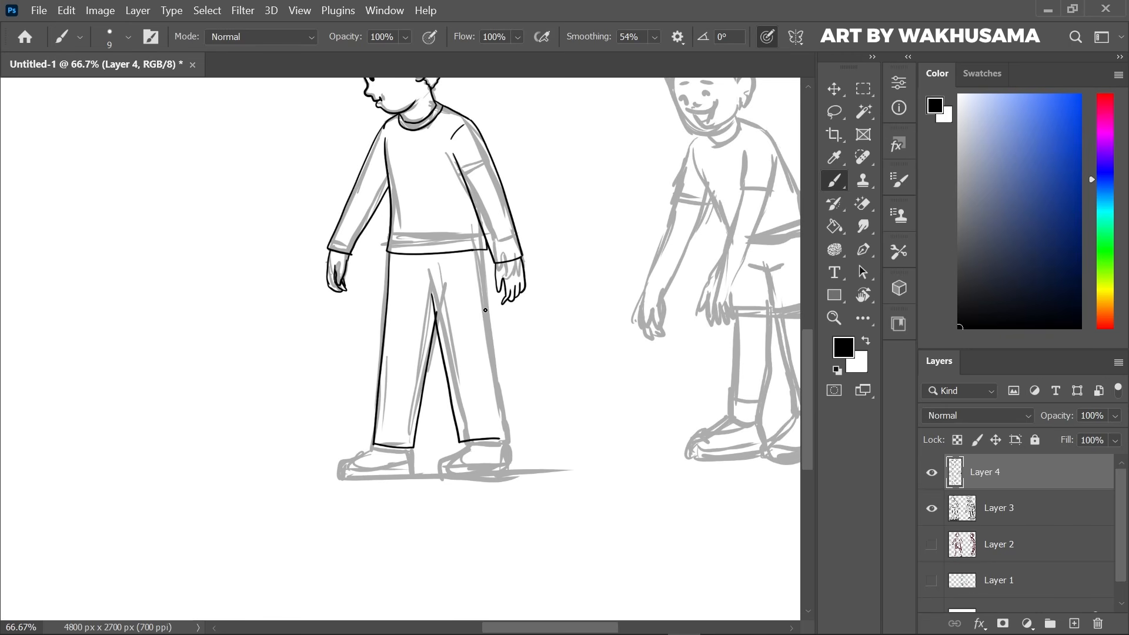
{"action": "left_click_drag", "start_coordinate": [487, 248], "coordinate": [494, 380]}
Ink the upper and sole outline of the standing boy's front shoe.
{"action": "key", "text": "ctrl+plus"}
{"action": "key", "text": "ctrl+plus"}
{"action": "mouse_move", "coordinate": [322, 374]}
{"action": "left_mouse_down"}
{"action": "mouse_move", "coordinate": [254, 404]}
{"action": "mouse_move", "coordinate": [237, 427]}
{"action": "mouse_move", "coordinate": [234, 463]}
{"action": "mouse_move", "coordinate": [447, 454]}
{"action": "left_mouse_up"}
{"action": "mouse_move", "coordinate": [579, 371]}
{"action": "left_mouse_down"}
{"action": "mouse_move", "coordinate": [517, 413]}
{"action": "mouse_move", "coordinate": [505, 444]}
{"action": "mouse_move", "coordinate": [514, 468]}
{"action": "mouse_move", "coordinate": [694, 450]}
{"action": "left_mouse_up"}
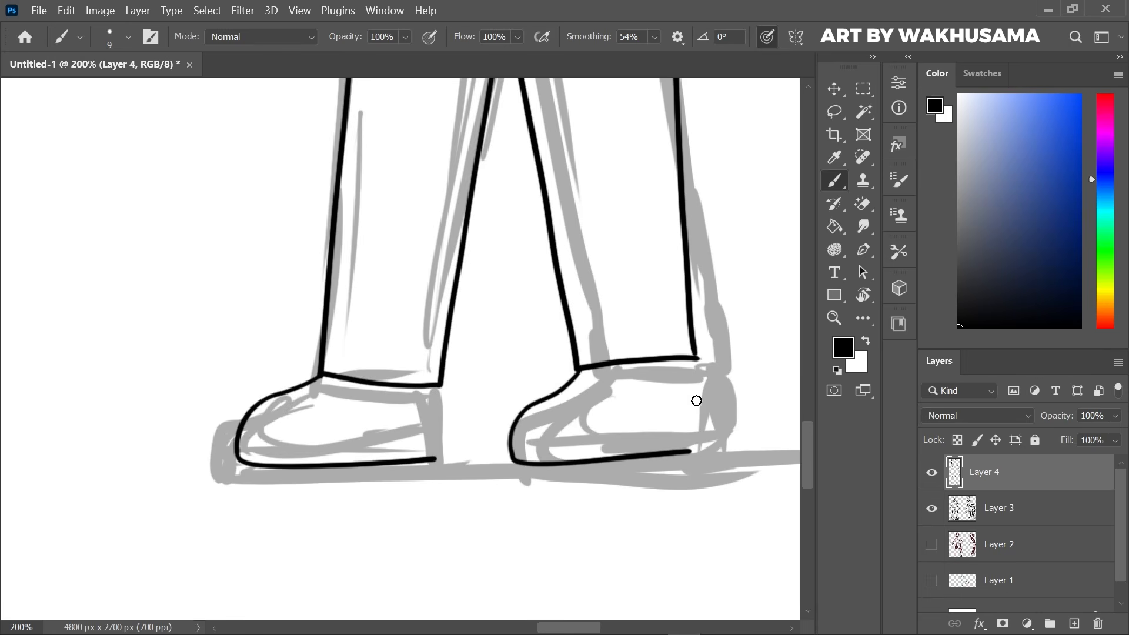
{"action": "left_click_drag", "start_coordinate": [696, 357], "coordinate": [712, 450]}
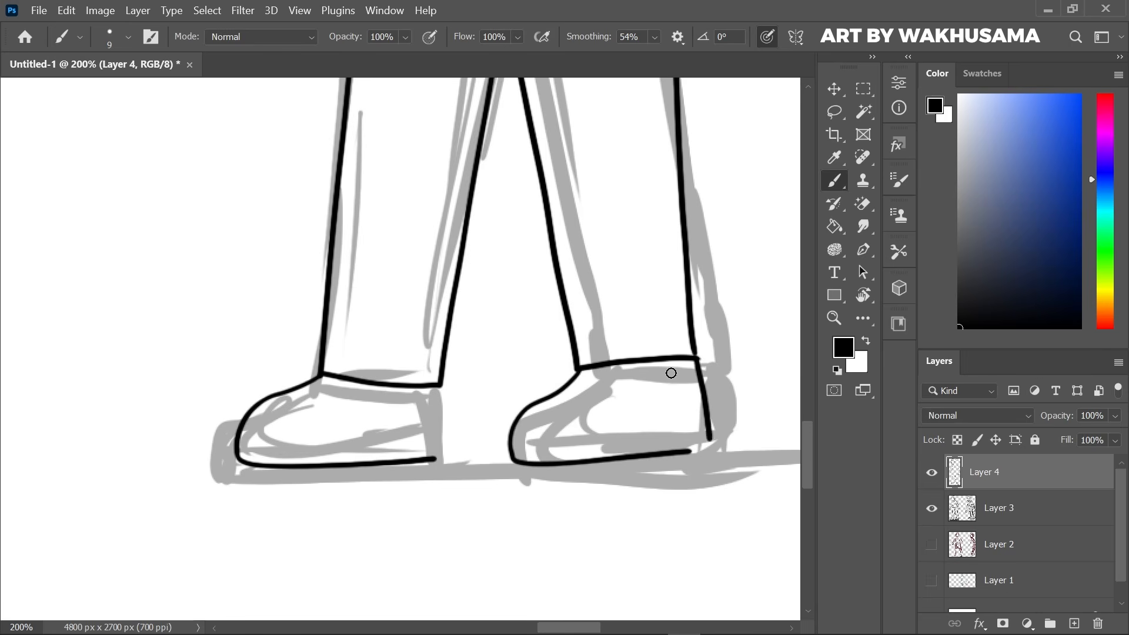
{"action": "key", "text": "ctrl+z"}
{"action": "key", "text": "ctrl+z"}
Ink the standing boy's rear shoe, close the front shoe's heel and add a sole line to both shoes.
{"action": "mouse_move", "coordinate": [580, 372]}
{"action": "left_mouse_down"}
{"action": "mouse_move", "coordinate": [517, 399]}
{"action": "mouse_move", "coordinate": [489, 453]}
{"action": "mouse_move", "coordinate": [495, 465]}
{"action": "mouse_move", "coordinate": [694, 462]}
{"action": "left_mouse_up"}
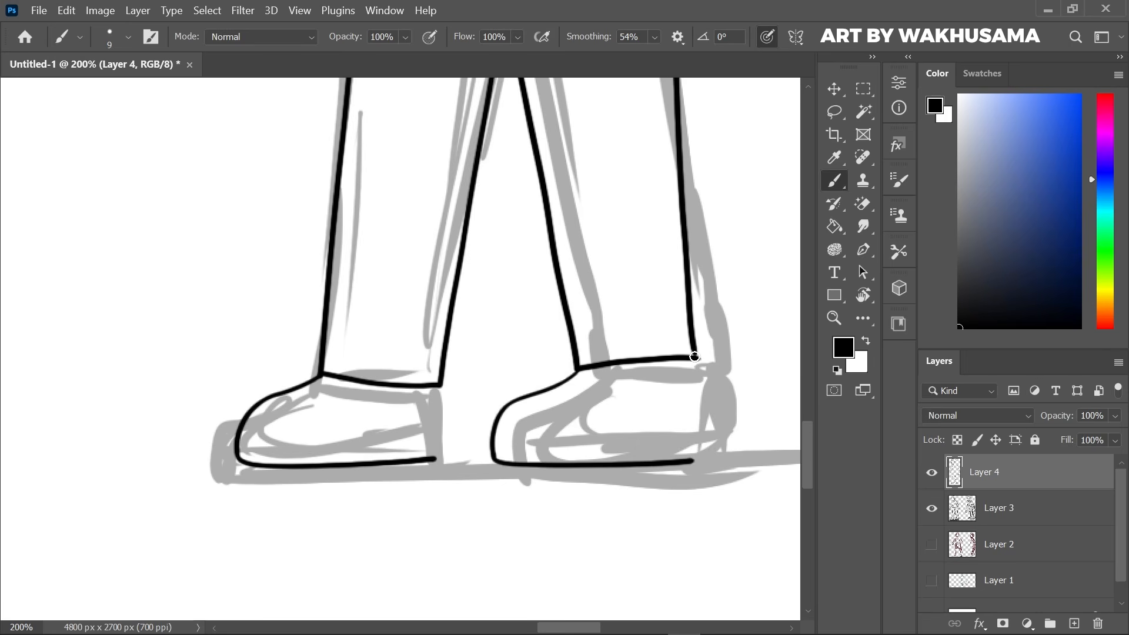
{"action": "mouse_move", "coordinate": [697, 356]}
{"action": "left_mouse_down"}
{"action": "mouse_move", "coordinate": [705, 466]}
{"action": "mouse_move", "coordinate": [622, 466]}
{"action": "left_mouse_up"}
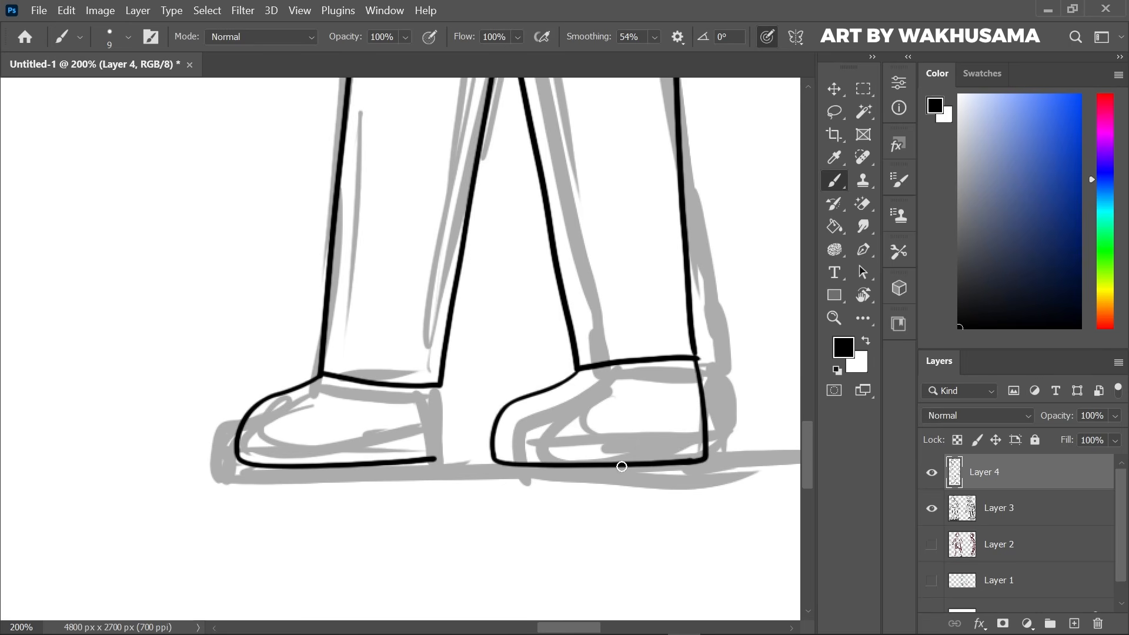
{"action": "left_click_drag", "start_coordinate": [494, 436], "coordinate": [706, 425]}
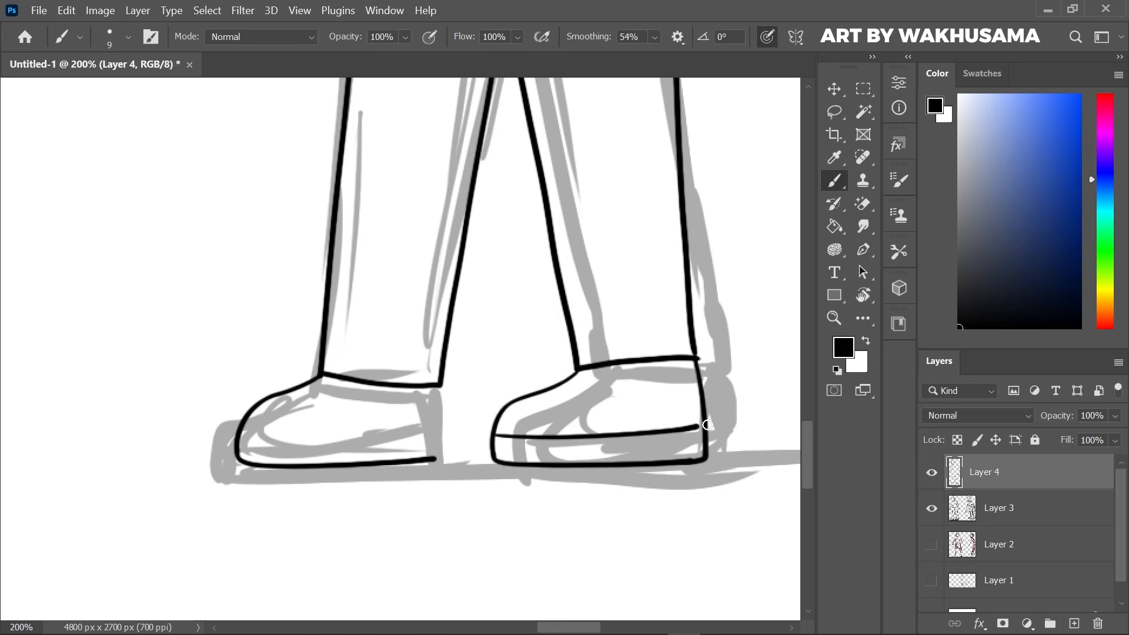
{"action": "left_click_drag", "start_coordinate": [440, 385], "coordinate": [439, 460]}
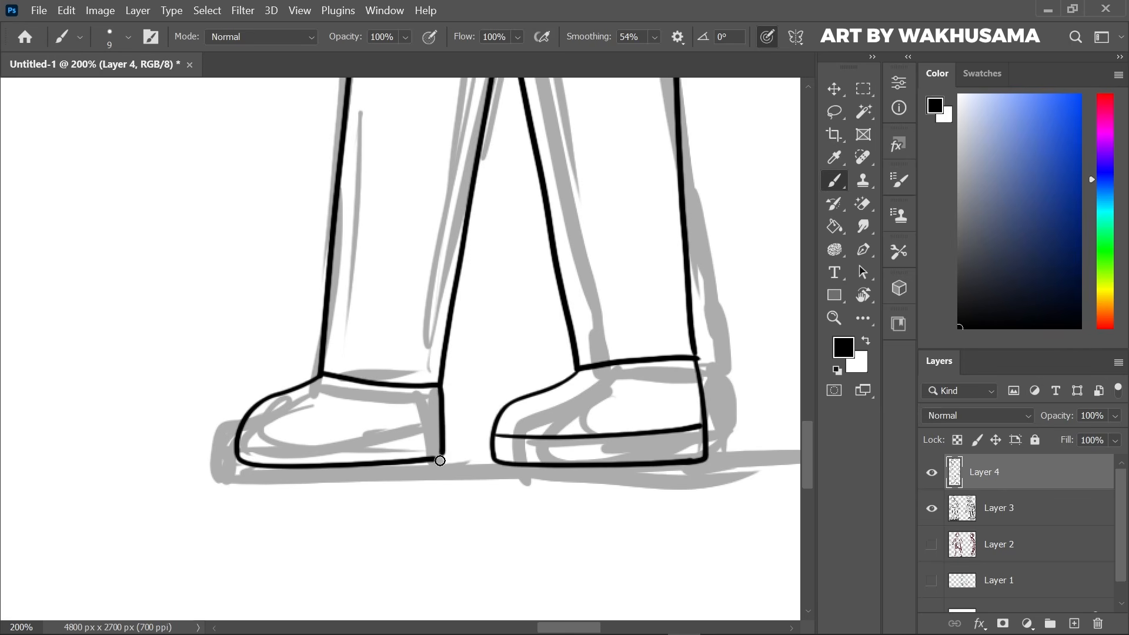
{"action": "left_click_drag", "start_coordinate": [239, 435], "coordinate": [433, 432]}
Set the smoothing to 38% and ink the bending boy's face contour and ear.
{"action": "key", "text": "ctrl+minus"}
{"action": "key", "text": "ctrl+minus"}
{"action": "key", "text": "ctrl+minus"}
{"action": "key", "text": "ctrl+minus"}
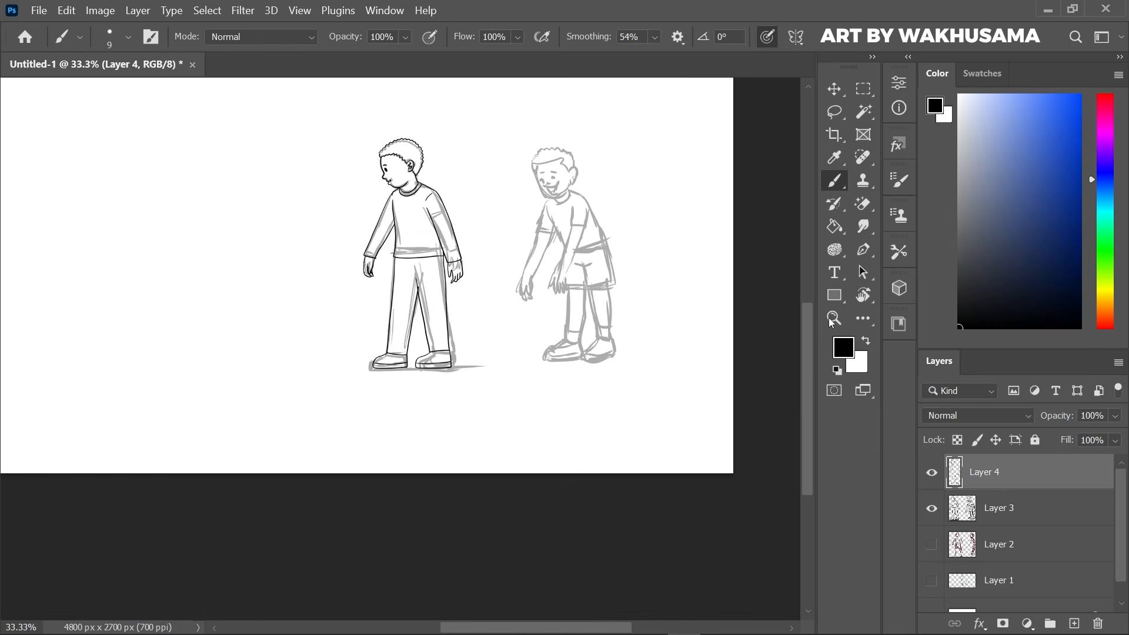
{"action": "scroll", "coordinate": [788, 366], "scroll_direction": "up", "scroll_amount": 3}
{"action": "scroll", "coordinate": [787, 366], "scroll_direction": "right", "scroll_amount": 3}
{"action": "key", "text": "ctrl+plus"}
{"action": "key", "text": "ctrl+plus"}
{"action": "key", "text": "ctrl+plus"}
{"action": "key", "text": "ctrl+plus"}
{"action": "left_click", "coordinate": [656, 37]}
{"action": "left_click_drag", "start_coordinate": [672, 57], "coordinate": [685, 57]}
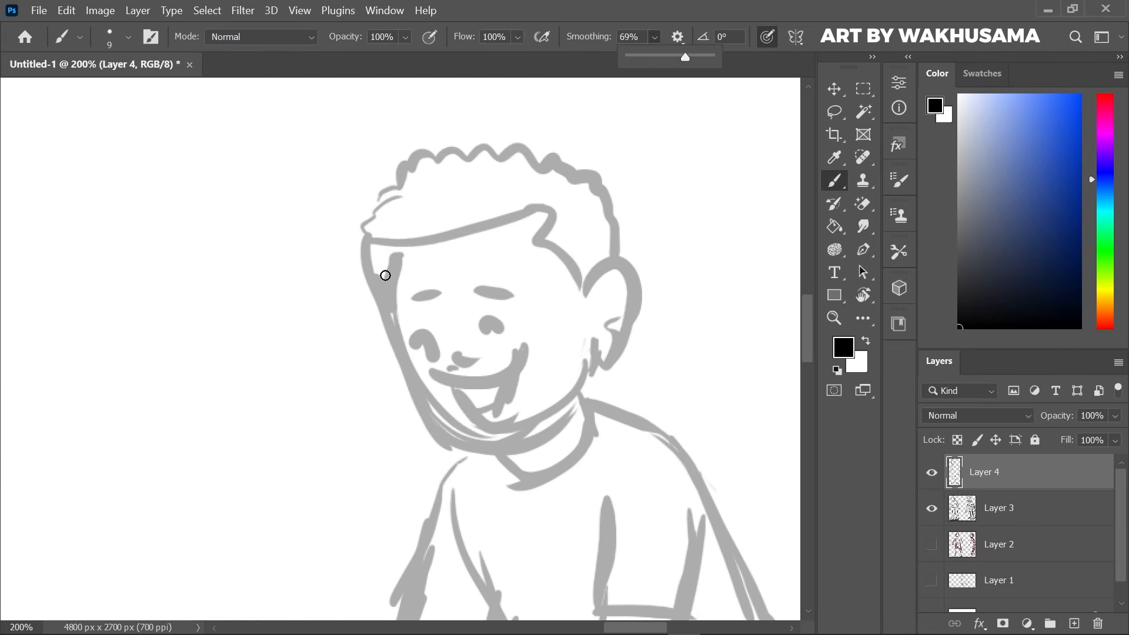
{"action": "left_click", "coordinate": [654, 37]}
{"action": "mouse_move", "coordinate": [383, 269]}
{"action": "left_mouse_down"}
{"action": "mouse_move", "coordinate": [580, 296]}
{"action": "mouse_move", "coordinate": [585, 348]}
{"action": "left_mouse_up"}
{"action": "left_click", "coordinate": [651, 56]}
{"action": "left_click_drag", "start_coordinate": [601, 303], "coordinate": [590, 326]}
{"action": "mouse_move", "coordinate": [383, 268]}
{"action": "left_mouse_down"}
{"action": "mouse_move", "coordinate": [550, 441]}
{"action": "mouse_move", "coordinate": [585, 368]}
{"action": "left_mouse_up"}
Ink the bending boy's open smile with teeth and tongue, his nose, eyes and eyebrows.
{"action": "left_click_drag", "start_coordinate": [444, 389], "coordinate": [531, 365]}
{"action": "mouse_move", "coordinate": [456, 395]}
{"action": "left_mouse_down"}
{"action": "mouse_move", "coordinate": [524, 378]}
{"action": "mouse_move", "coordinate": [512, 400]}
{"action": "left_mouse_up"}
{"action": "left_click_drag", "start_coordinate": [479, 364], "coordinate": [480, 374]}
{"action": "left_click_drag", "start_coordinate": [426, 342], "coordinate": [431, 352]}
{"action": "left_click_drag", "start_coordinate": [417, 324], "coordinate": [428, 316]}
{"action": "mouse_move", "coordinate": [482, 303]}
{"action": "left_mouse_down"}
{"action": "mouse_move", "coordinate": [502, 304]}
{"action": "mouse_move", "coordinate": [495, 341]}
{"action": "left_mouse_up"}
Ink the side of the bending boy's head and the curly outer contour of his hair down to the ear.
{"action": "left_click_drag", "start_coordinate": [396, 350], "coordinate": [375, 273]}
{"action": "left_click_drag", "start_coordinate": [591, 356], "coordinate": [587, 372]}
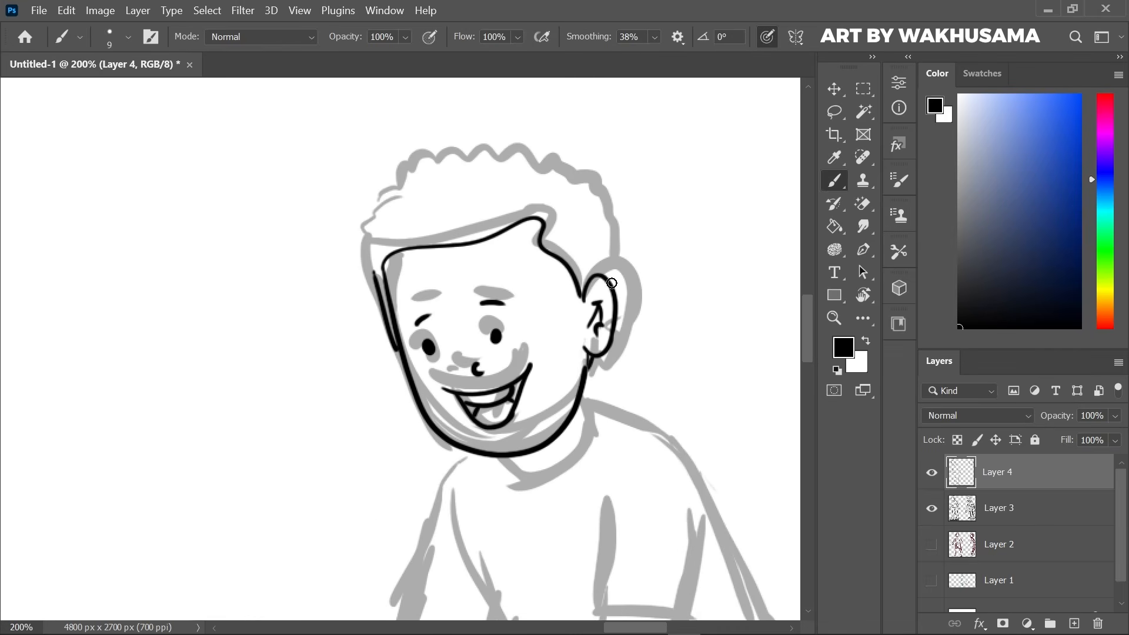
{"action": "left_click_drag", "start_coordinate": [611, 285], "coordinate": [610, 233]}
{"action": "mouse_move", "coordinate": [370, 217]}
{"action": "left_mouse_down"}
{"action": "mouse_move", "coordinate": [581, 173]}
{"action": "mouse_move", "coordinate": [612, 234]}
{"action": "left_mouse_up"}
Set the smoothing to 41% and ink the upper part of the bending boy's shirt with collar, back edge and near sleeve.
{"action": "scroll", "coordinate": [761, 371], "scroll_direction": "down", "scroll_amount": 3}
{"action": "key", "text": "ctrl+minus"}
{"action": "key", "text": "ctrl+plus"}
{"action": "key", "text": "alt+4"}
{"action": "key", "text": "alt+1"}
{"action": "mouse_move", "coordinate": [481, 309]}
{"action": "left_mouse_down"}
{"action": "mouse_move", "coordinate": [595, 266]}
{"action": "mouse_move", "coordinate": [573, 375]}
{"action": "mouse_move", "coordinate": [601, 447]}
{"action": "left_mouse_up"}
{"action": "key", "text": "ctrl+minus"}
{"action": "left_click_drag", "start_coordinate": [502, 356], "coordinate": [492, 419]}
{"action": "left_click_drag", "start_coordinate": [493, 419], "coordinate": [539, 424]}
Ink the bending boy's near arm and its hanging hand with fingers.
{"action": "scroll", "coordinate": [743, 336], "scroll_direction": "down", "scroll_amount": 3}
{"action": "left_click_drag", "start_coordinate": [551, 286], "coordinate": [478, 466]}
{"action": "mouse_move", "coordinate": [493, 340]}
{"action": "left_mouse_down"}
{"action": "mouse_move", "coordinate": [439, 469]}
{"action": "mouse_move", "coordinate": [452, 533]}
{"action": "mouse_move", "coordinate": [478, 466]}
{"action": "left_mouse_up"}
Ink the bending boy's far sleeve and the front edge and bottom hem of his shirt.
{"action": "left_click_drag", "start_coordinate": [431, 247], "coordinate": [400, 347]}
{"action": "left_click_drag", "start_coordinate": [401, 347], "coordinate": [448, 333]}
{"action": "left_click_drag", "start_coordinate": [433, 292], "coordinate": [474, 393]}
{"action": "left_click_drag", "start_coordinate": [506, 414], "coordinate": [610, 391]}
Ink the bending boy's far forearm and hand, replacing the first inner arm line.
{"action": "left_click_drag", "start_coordinate": [446, 349], "coordinate": [389, 485]}
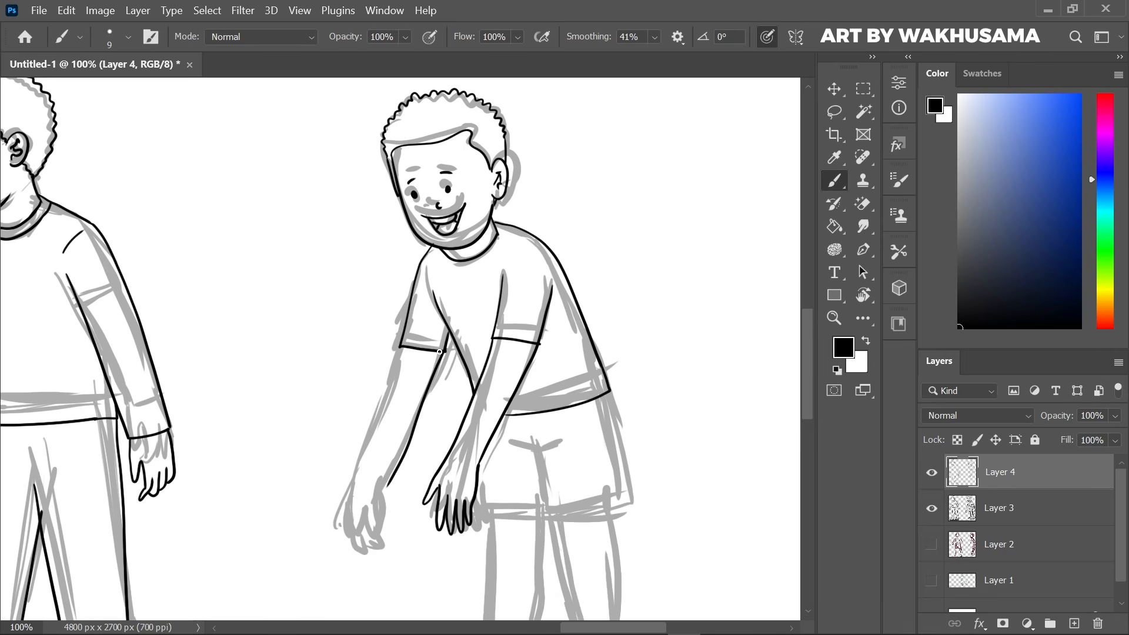
{"action": "key", "text": "ctrl+z"}
{"action": "left_click_drag", "start_coordinate": [399, 350], "coordinate": [349, 510]}
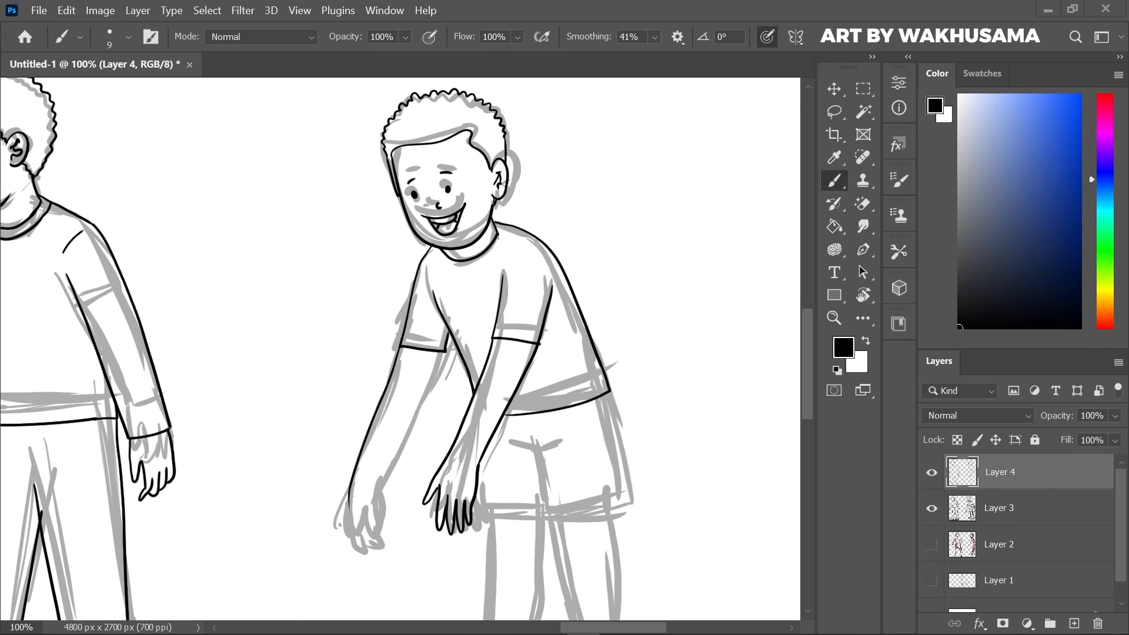
{"action": "scroll", "coordinate": [376, 506], "scroll_direction": "down", "scroll_amount": 3}
{"action": "left_click_drag", "start_coordinate": [446, 255], "coordinate": [384, 388]}
{"action": "left_click_drag", "start_coordinate": [391, 385], "coordinate": [364, 445]}
{"action": "mouse_move", "coordinate": [372, 421]}
{"action": "left_mouse_down"}
{"action": "mouse_move", "coordinate": [352, 447]}
{"action": "mouse_move", "coordinate": [357, 437]}
{"action": "left_mouse_up"}
Set the smoothing to 60% and ink the bending boy's shorts with leg hems, centre seam and crotch folds.
{"action": "key", "text": "ctrl+minus"}
{"action": "left_click", "coordinate": [653, 37]}
{"action": "left_click_drag", "start_coordinate": [671, 60], "coordinate": [686, 60]}
{"action": "key", "text": "ctrl+plus"}
{"action": "left_click_drag", "start_coordinate": [513, 356], "coordinate": [533, 361]}
{"action": "left_click_drag", "start_coordinate": [532, 339], "coordinate": [533, 361]}
{"action": "left_click_drag", "start_coordinate": [537, 329], "coordinate": [538, 359]}
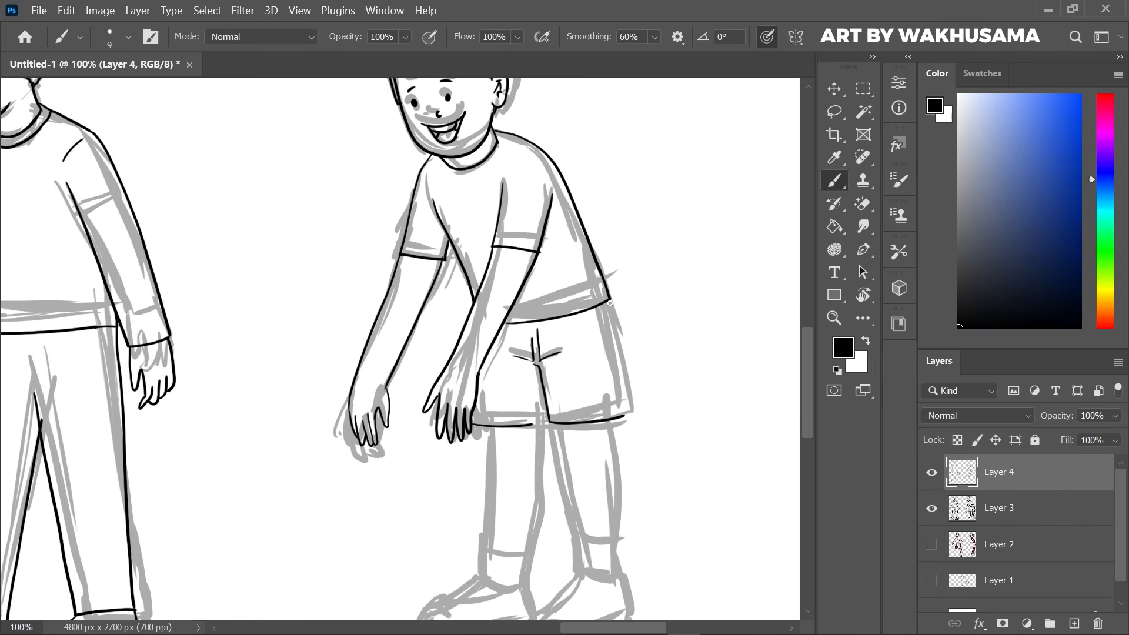
{"action": "left_click_drag", "start_coordinate": [610, 303], "coordinate": [532, 421]}
Ink the bending boy's rear leg with its sock line and the shoe with its sole line.
{"action": "scroll", "coordinate": [532, 422], "scroll_direction": "down", "scroll_amount": 5}
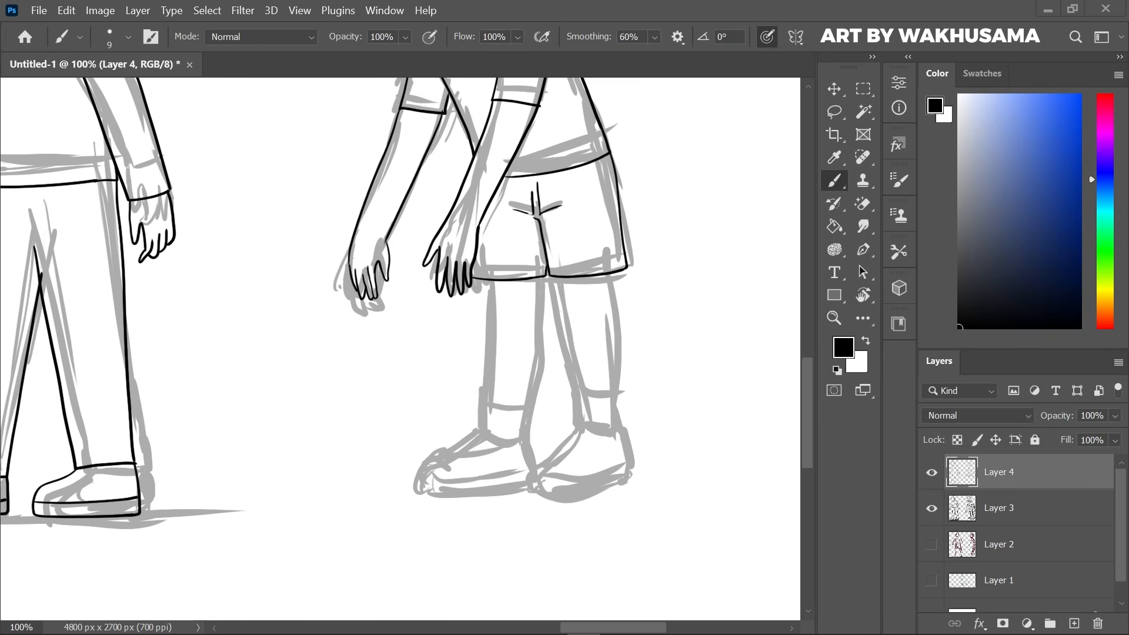
{"action": "left_click_drag", "start_coordinate": [555, 279], "coordinate": [581, 431]}
{"action": "mouse_move", "coordinate": [613, 272]}
{"action": "left_mouse_down"}
{"action": "mouse_move", "coordinate": [624, 445]}
{"action": "mouse_move", "coordinate": [623, 418]}
{"action": "left_mouse_up"}
{"action": "left_click_drag", "start_coordinate": [626, 438], "coordinate": [638, 472]}
{"action": "left_click_drag", "start_coordinate": [580, 438], "coordinate": [632, 489]}
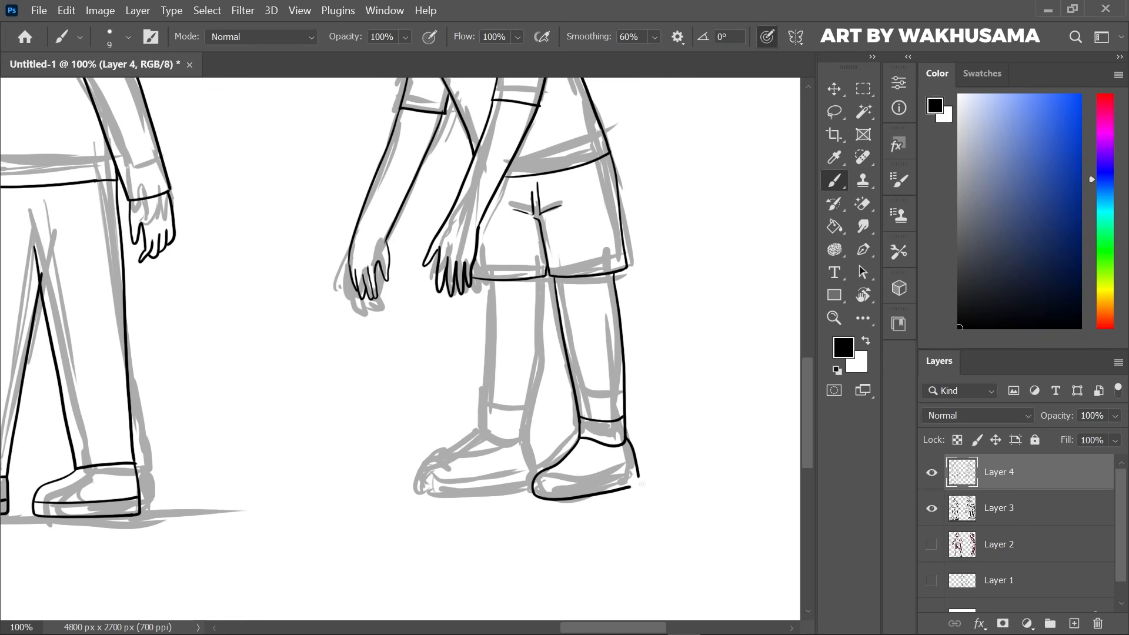
{"action": "left_click_drag", "start_coordinate": [534, 480], "coordinate": [636, 470]}
Ink the bending boy's front leg and its shoe, including the sole line.
{"action": "left_click_drag", "start_coordinate": [541, 283], "coordinate": [526, 438]}
{"action": "left_click_drag", "start_coordinate": [484, 278], "coordinate": [474, 431]}
{"action": "mouse_move", "coordinate": [474, 433]}
{"action": "left_mouse_down"}
{"action": "mouse_move", "coordinate": [535, 464]}
{"action": "mouse_move", "coordinate": [533, 486]}
{"action": "left_mouse_up"}
{"action": "left_click_drag", "start_coordinate": [425, 471], "coordinate": [539, 475]}
Examine the line art of both boys against the faded sketch, at full view and close up.
{"action": "key", "text": "ctrl+minus"}
{"action": "key", "text": "ctrl+minus"}
{"action": "key", "text": "ctrl+minus"}
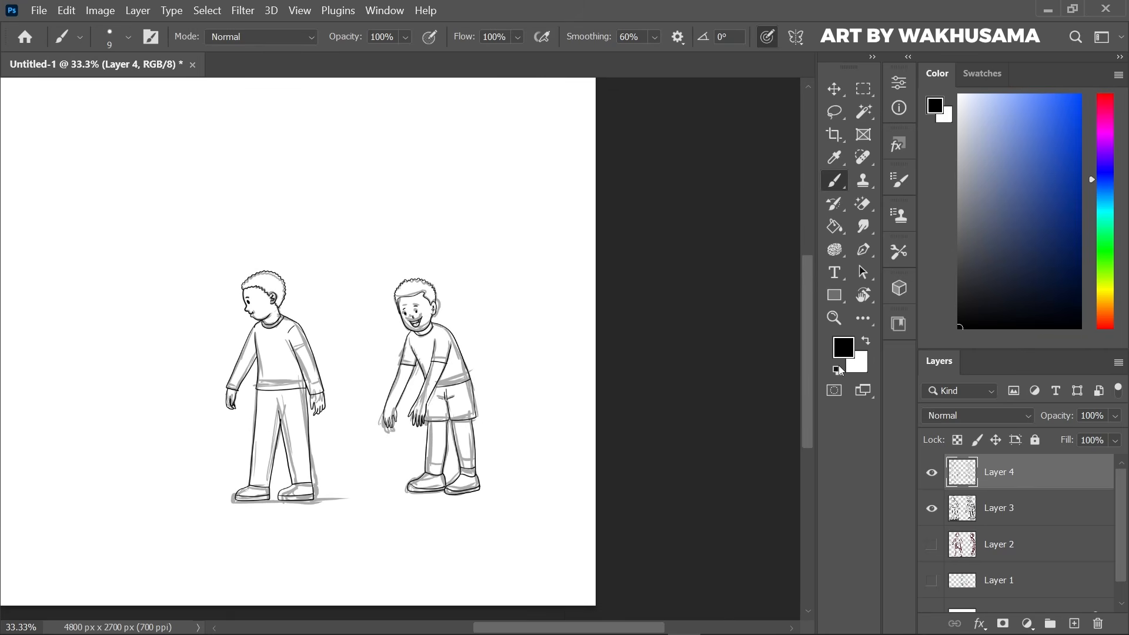
{"action": "key", "text": "ctrl+minus"}
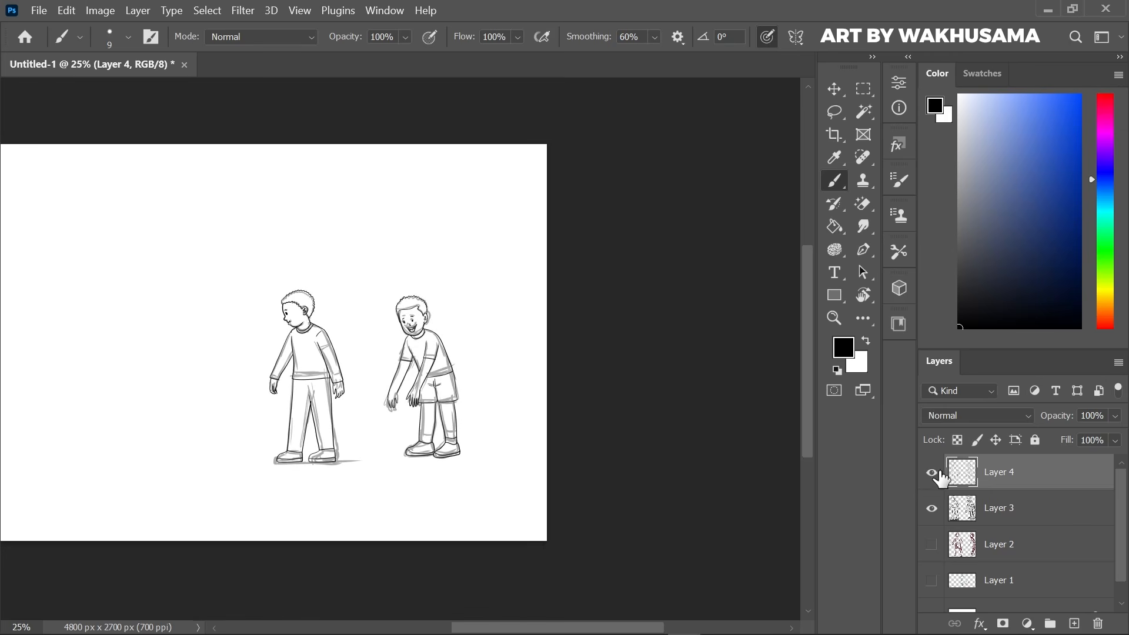
{"action": "key", "text": "ctrl+plus"}
{"action": "key", "text": "ctrl+plus"}
{"action": "key", "text": "ctrl+plus"}
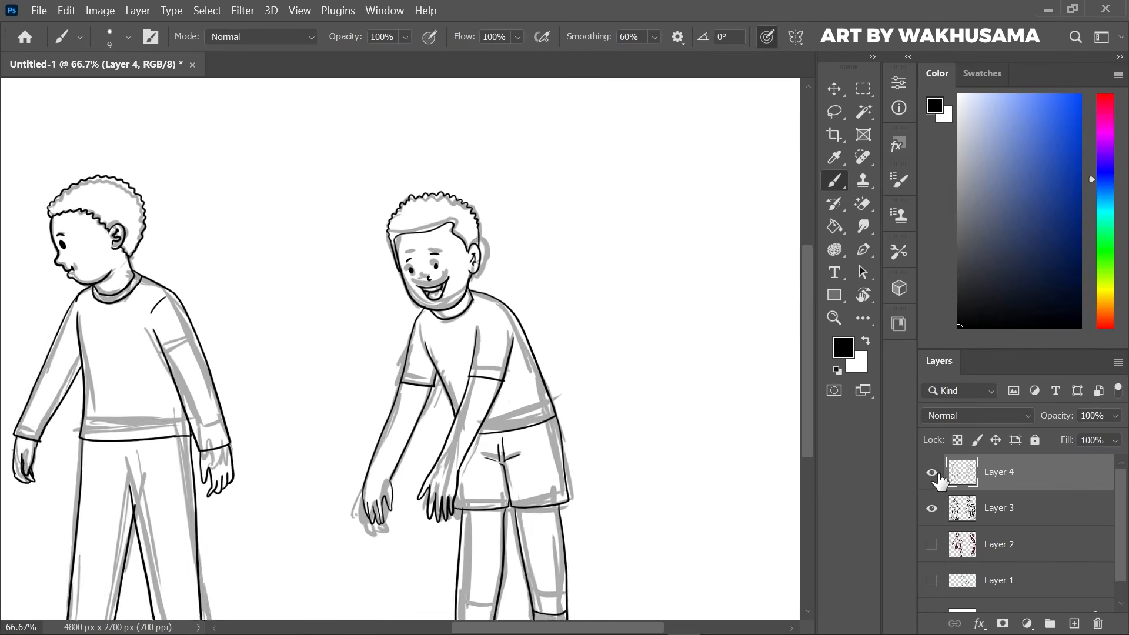
{"action": "key", "text": "ctrl+plus"}
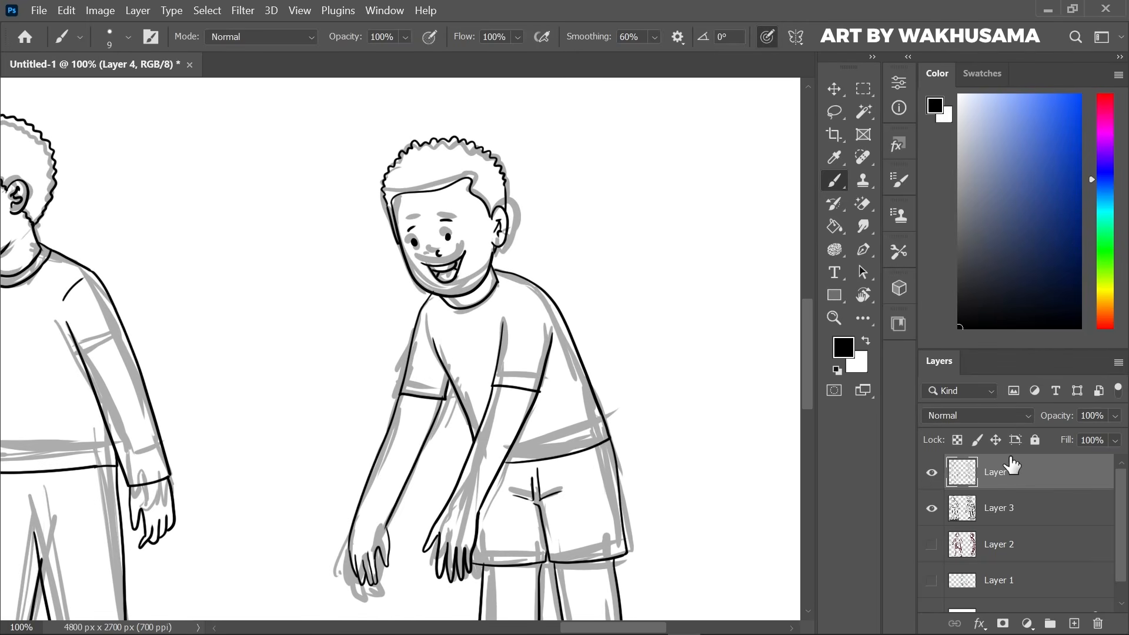
Duplicate Layer 4, select the original Layer 4 beneath the copy and set the brush colour to medium blue.
{"action": "key", "text": "ctrl+j"}
{"action": "left_click", "coordinate": [1011, 509]}
{"action": "left_click", "coordinate": [1042, 165]}
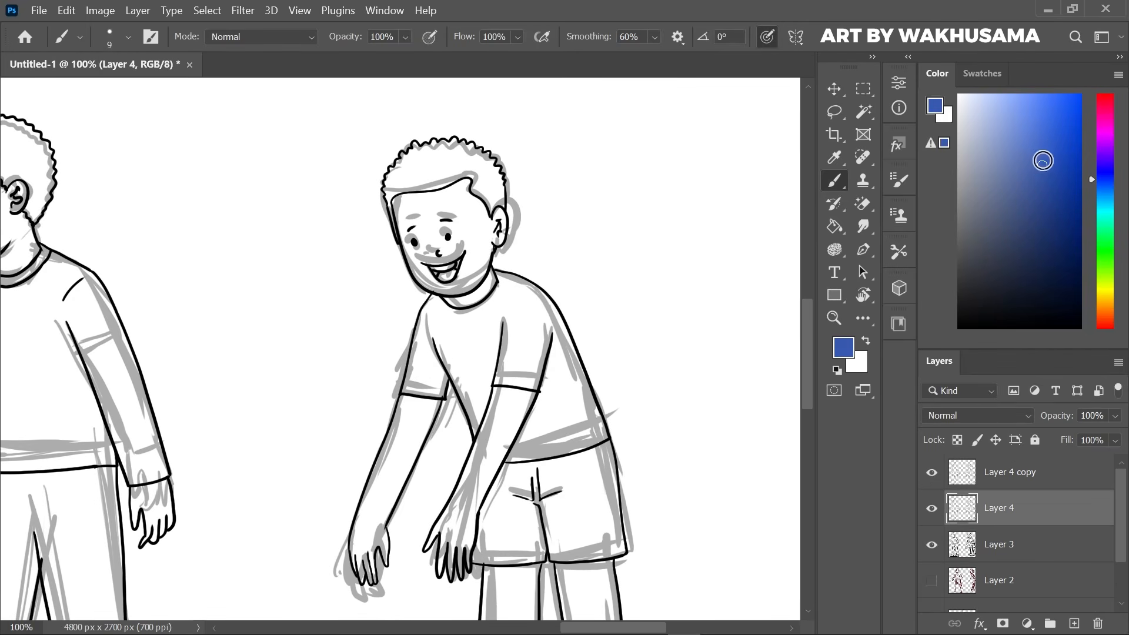
Restrict the Paint Bucket to contiguous areas and fill the bending boy's T-shirt with medium blue on Layer 4.
{"action": "left_click", "coordinate": [835, 227]}
{"action": "left_click", "coordinate": [551, 410]}
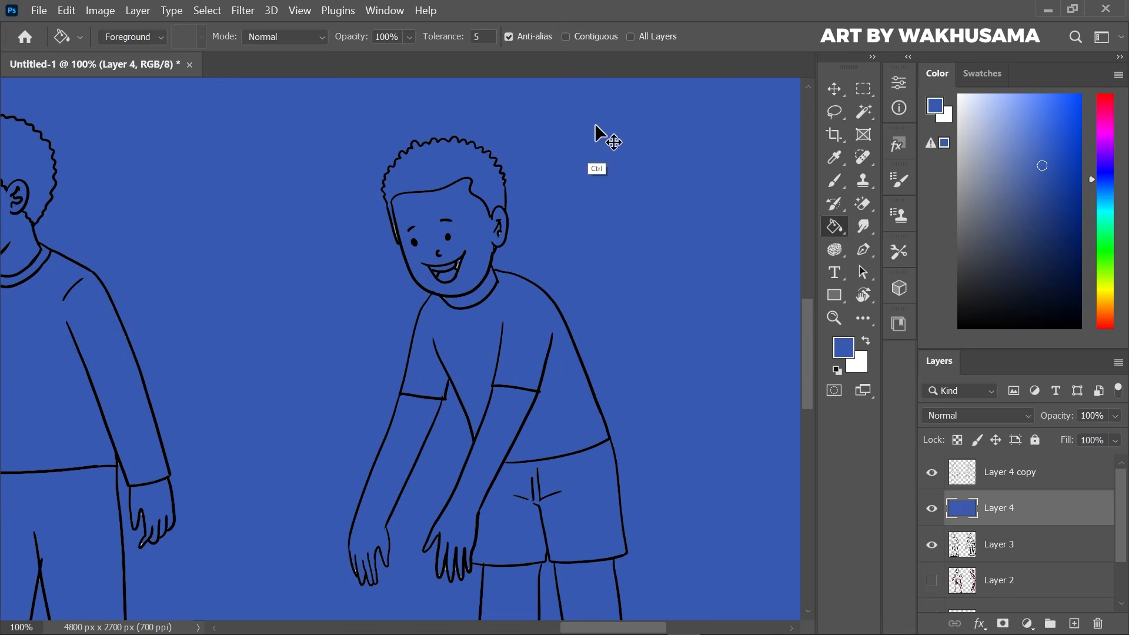
{"action": "left_click", "coordinate": [565, 36]}
{"action": "key", "text": "ctrl+z"}
{"action": "left_click", "coordinate": [567, 419]}
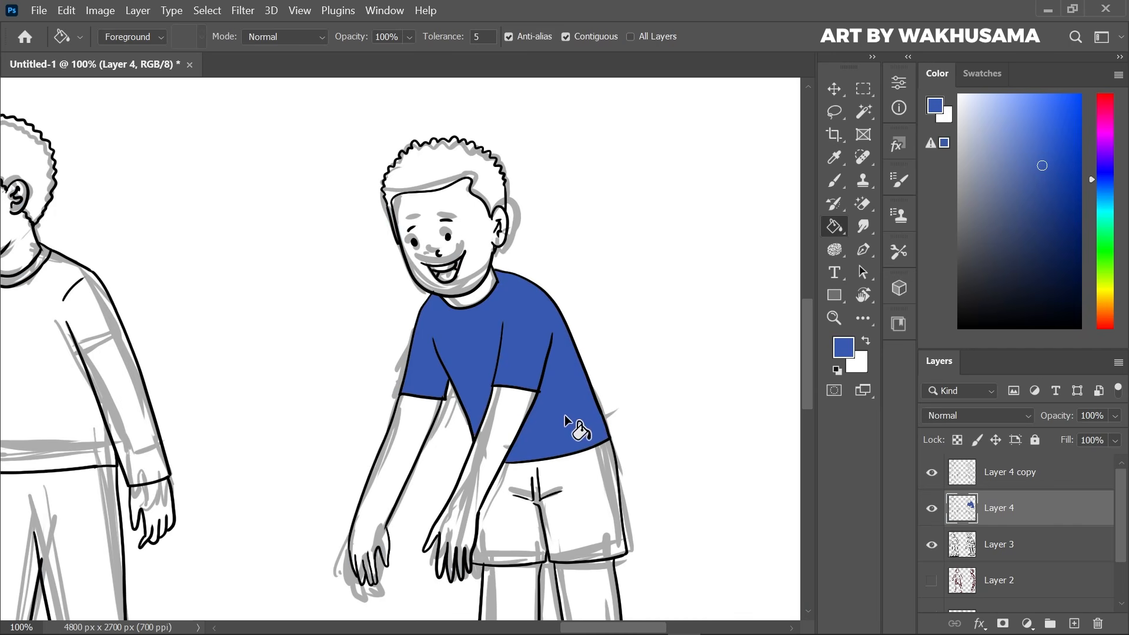
Fill the bending boy's shorts with a very dark muted green.
{"action": "left_click", "coordinate": [1108, 265]}
{"action": "left_click", "coordinate": [984, 267]}
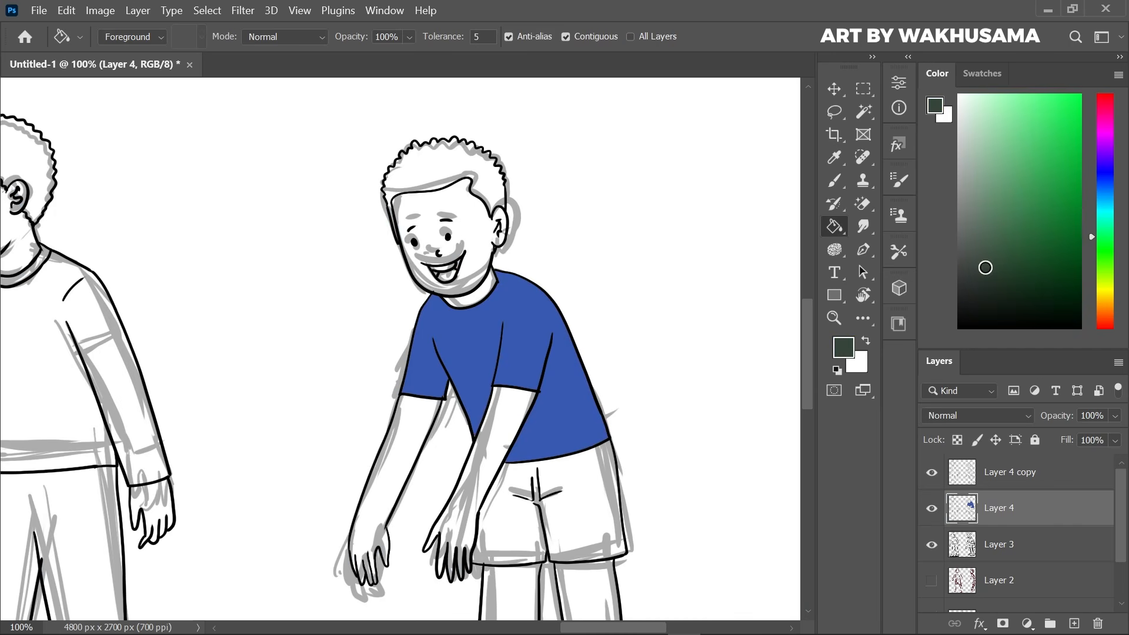
{"action": "left_click", "coordinate": [581, 501]}
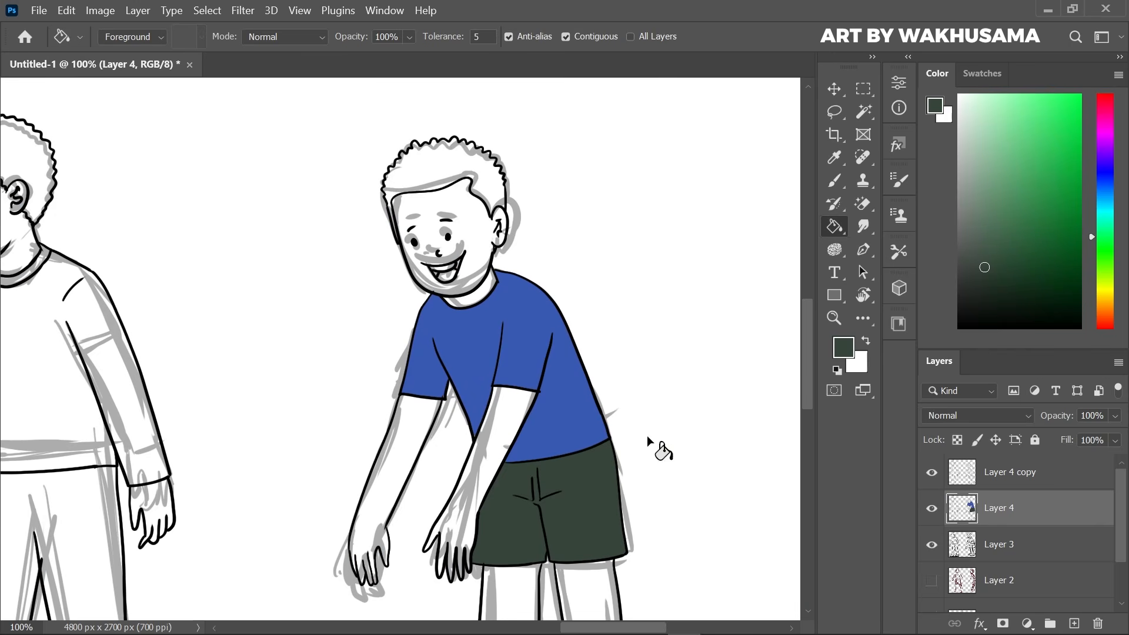
Fill the bending boy's legs, arms and hands with a muted reddish-brown skin colour.
{"action": "scroll", "coordinate": [806, 340], "scroll_direction": "down", "scroll_amount": 3}
{"action": "left_click", "coordinate": [1105, 320]}
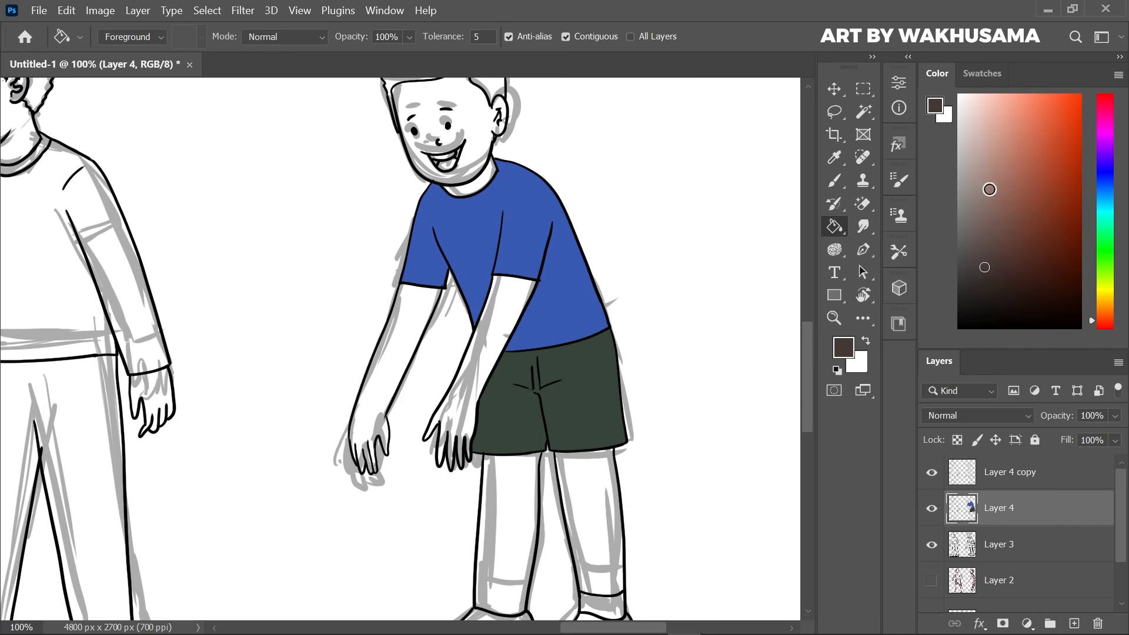
{"action": "left_click", "coordinate": [988, 189]}
{"action": "left_click", "coordinate": [993, 193]}
{"action": "left_click", "coordinate": [584, 495]}
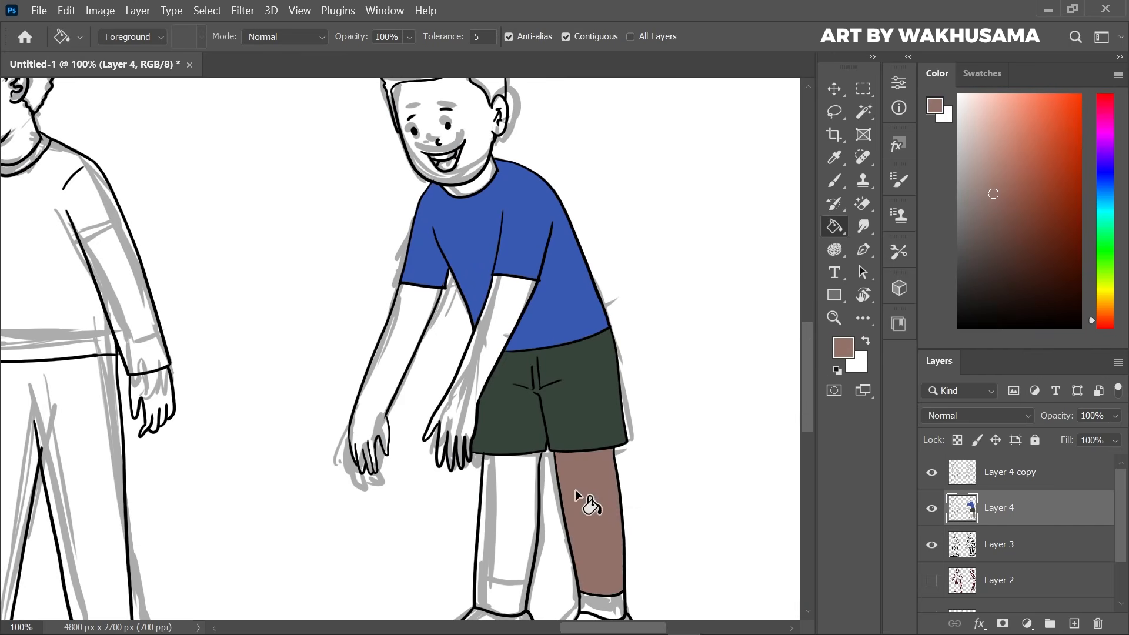
{"action": "left_click", "coordinate": [520, 492]}
{"action": "left_click", "coordinate": [488, 366]}
{"action": "left_click", "coordinate": [431, 351]}
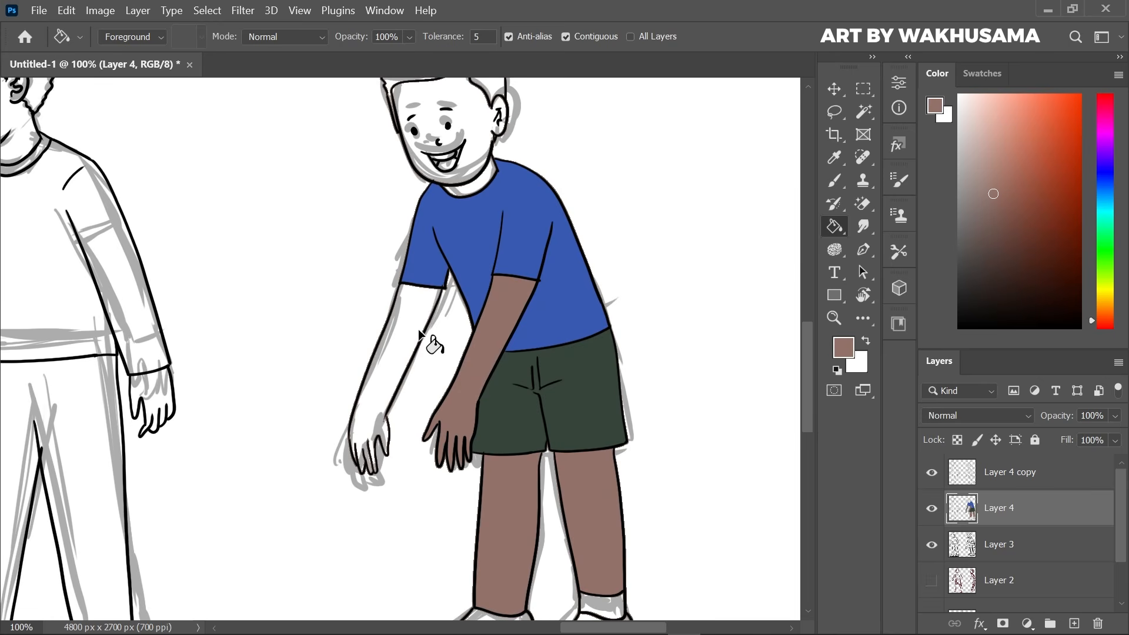
{"action": "left_click", "coordinate": [413, 324]}
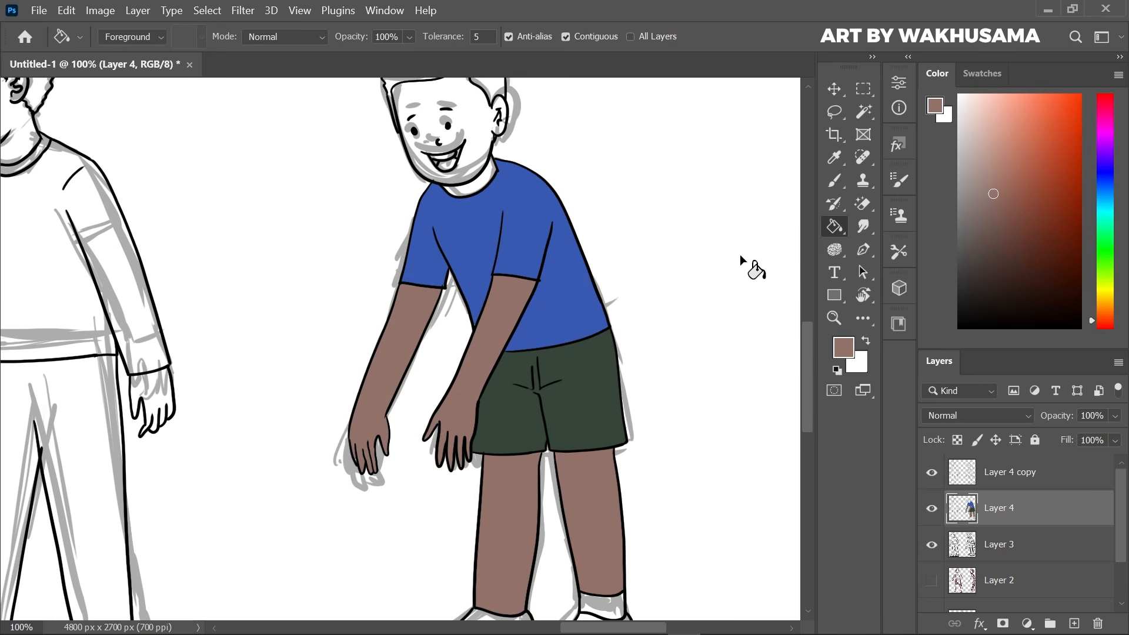
Draw the missing black sock line across the ankle of the bending boy's front leg with the Brush.
{"action": "left_click", "coordinate": [836, 184]}
{"action": "left_click_drag", "start_coordinate": [806, 359], "coordinate": [803, 371]}
{"action": "key", "text": "ctrl+plus"}
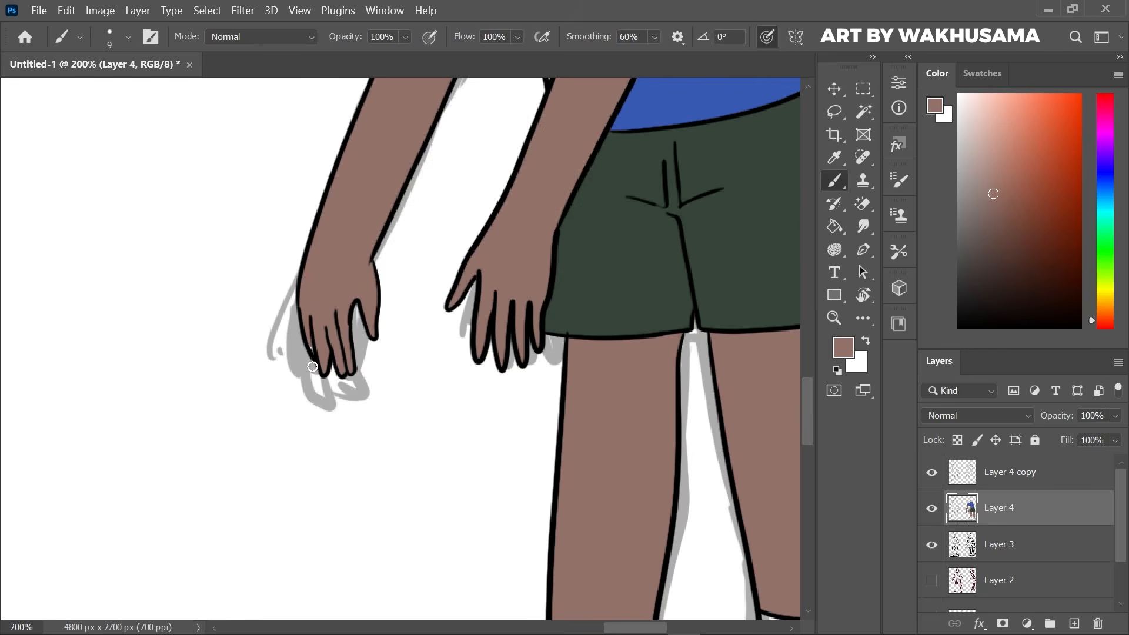
{"action": "key", "text": "ctrl+minus"}
{"action": "key", "text": "ctrl+plus"}
{"action": "key", "text": "ctrl+minus"}
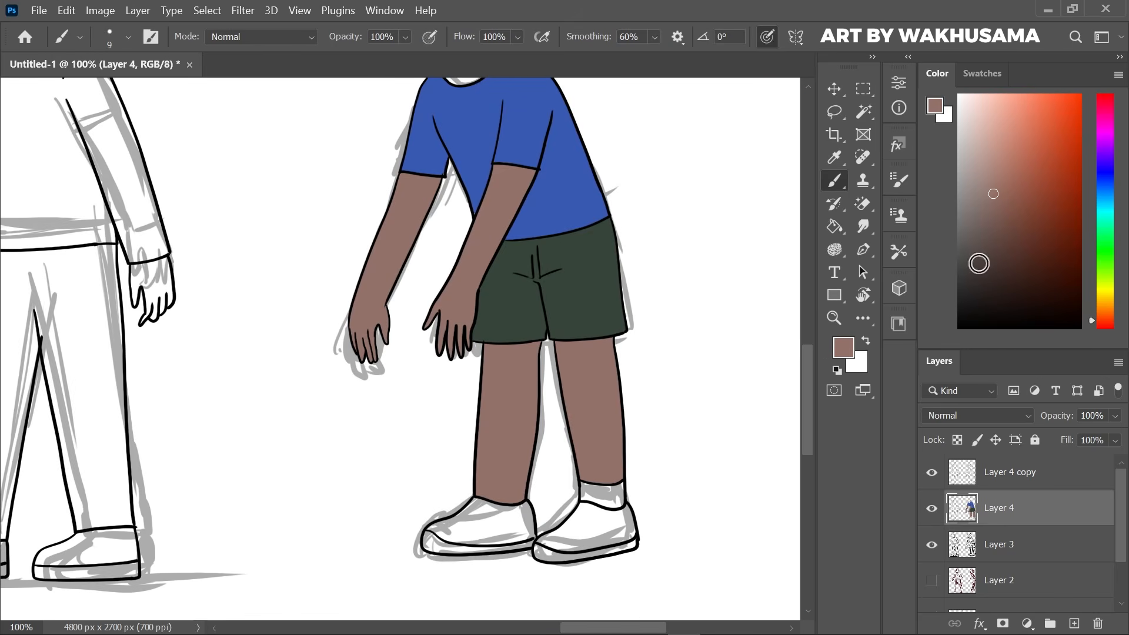
{"action": "left_click", "coordinate": [836, 370]}
{"action": "scroll", "coordinate": [806, 326], "scroll_direction": "down", "scroll_amount": 3}
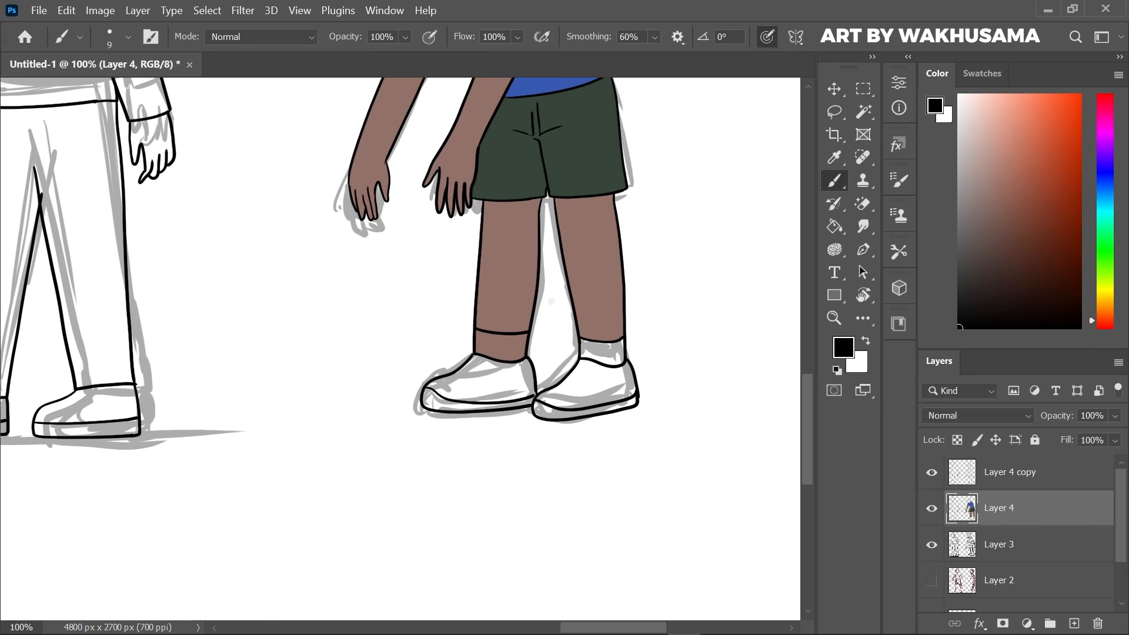
Fill both of the bending boy's socks with a pale cream colour.
{"action": "left_click", "coordinate": [1107, 301]}
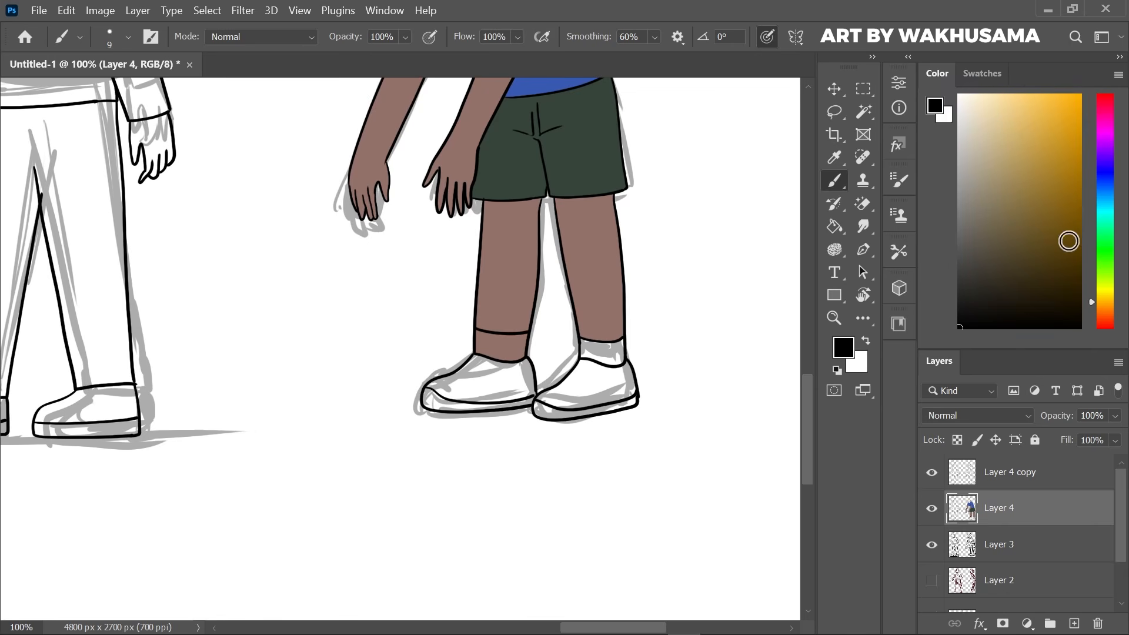
{"action": "left_click_drag", "start_coordinate": [1066, 240], "coordinate": [986, 110]}
{"action": "left_click", "coordinate": [834, 226]}
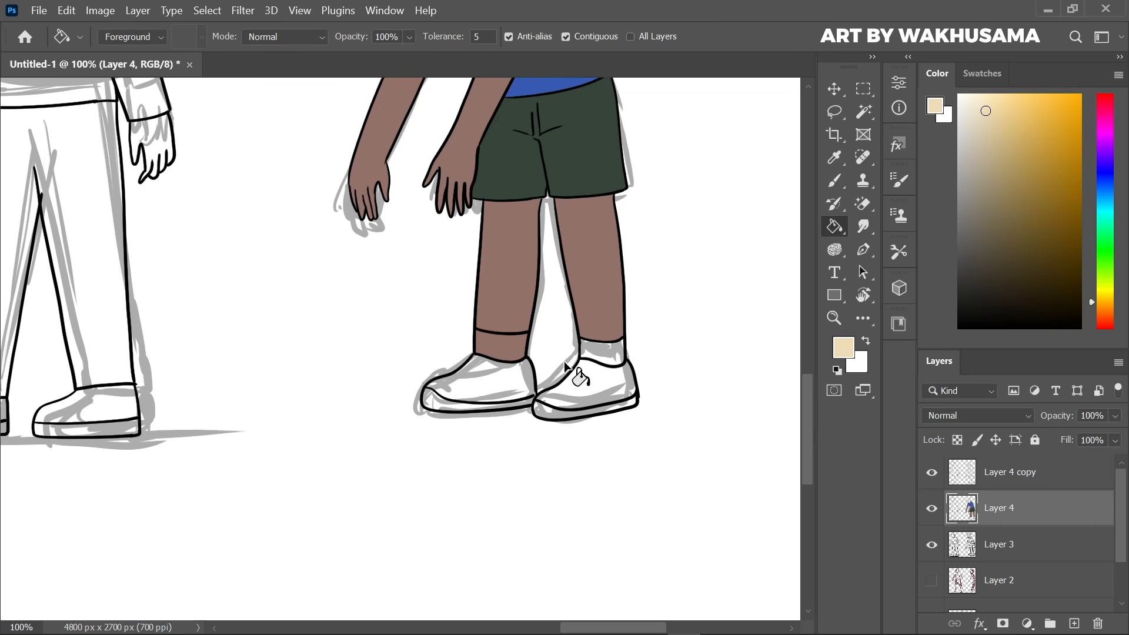
{"action": "left_click", "coordinate": [597, 351]}
{"action": "left_click", "coordinate": [515, 348]}
Fill the uppers of the bending boy's shoes with white and their soles with dark grey.
{"action": "mouse_move", "coordinate": [1029, 136]}
{"action": "left_mouse_down"}
{"action": "mouse_move", "coordinate": [970, 139]}
{"action": "mouse_move", "coordinate": [907, 88]}
{"action": "left_mouse_up"}
{"action": "left_click", "coordinate": [595, 383]}
{"action": "left_click", "coordinate": [517, 388]}
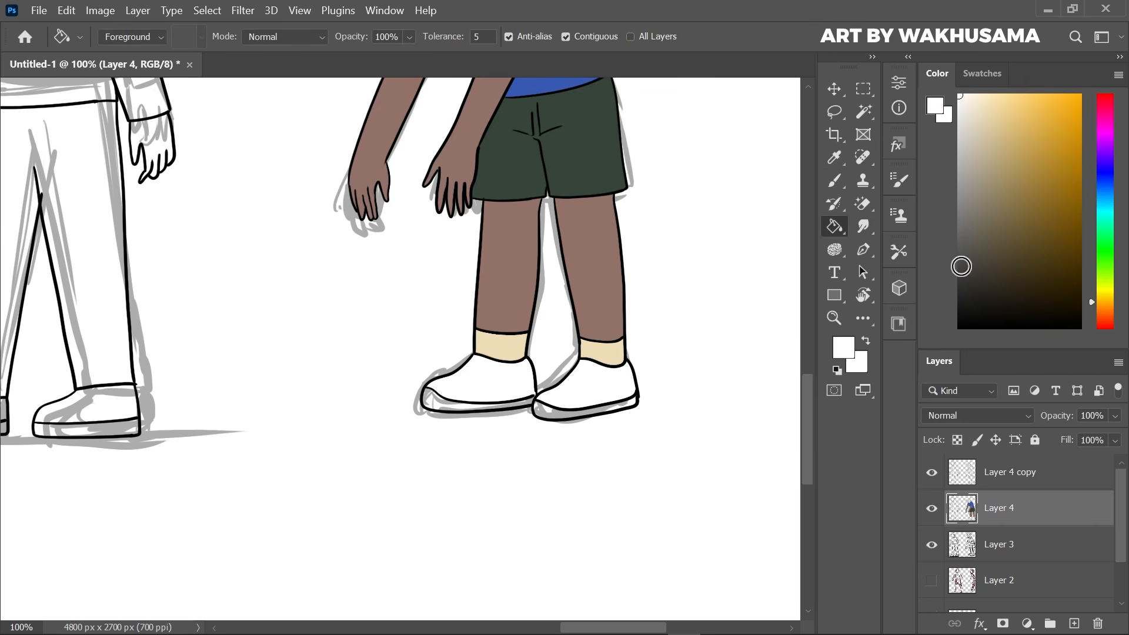
{"action": "left_click", "coordinate": [961, 261]}
{"action": "left_click", "coordinate": [549, 414]}
{"action": "left_click", "coordinate": [435, 405]}
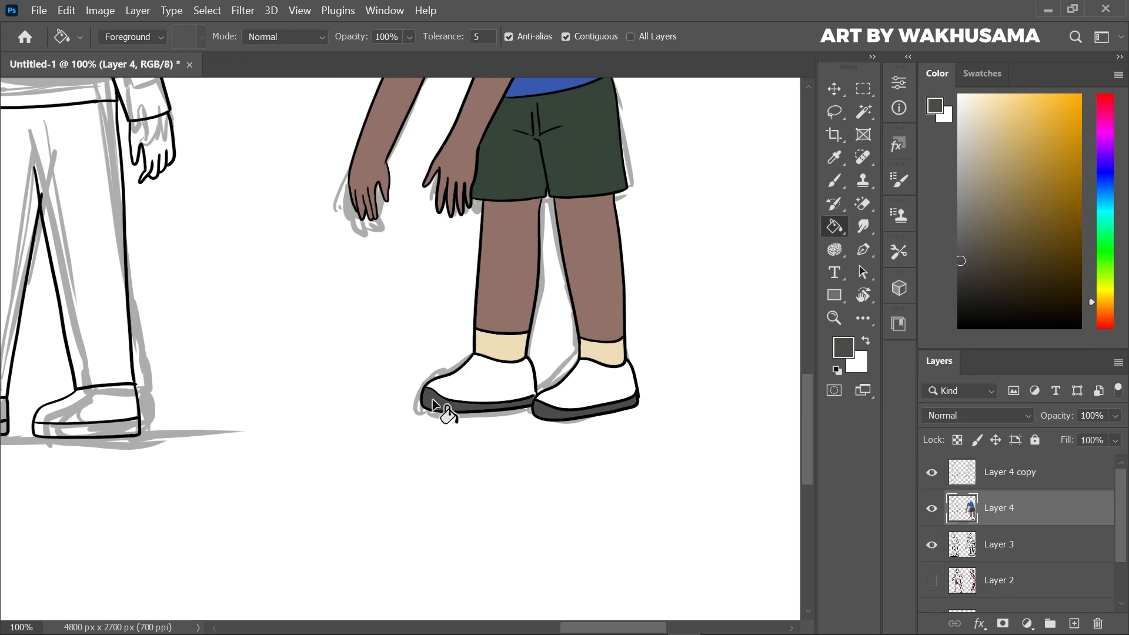
Fill the bending boy's face, neck and ear with the reddish-brown skin colour used on his limbs.
{"action": "left_click_drag", "start_coordinate": [805, 406], "coordinate": [810, 320]}
{"action": "left_click", "coordinate": [987, 81]}
{"action": "left_click", "coordinate": [1026, 131]}
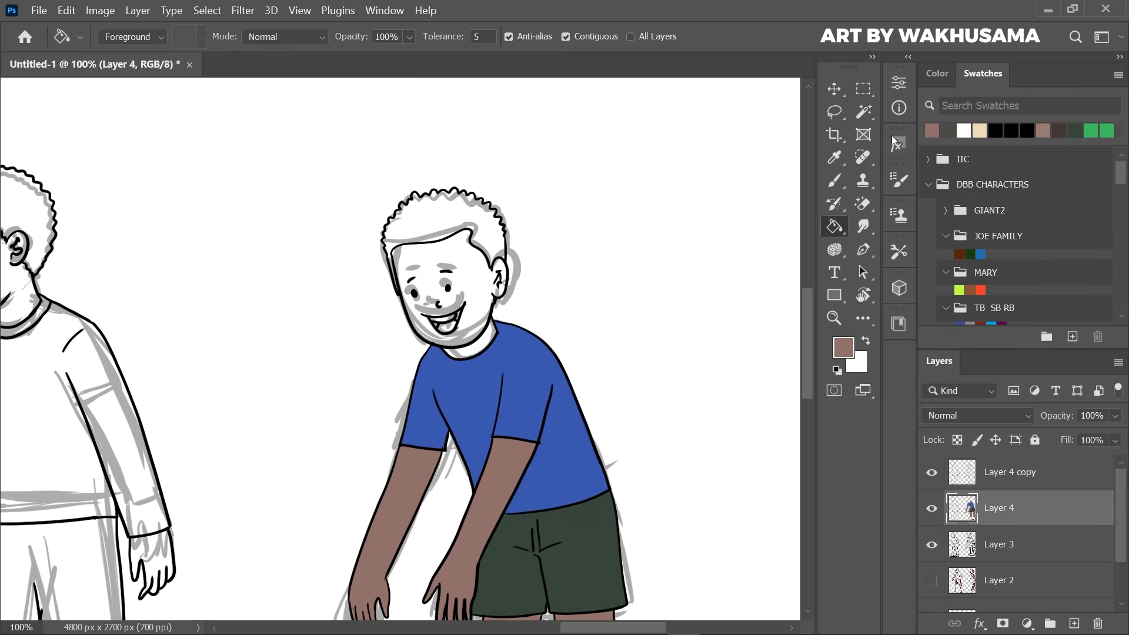
{"action": "left_click", "coordinate": [483, 307]}
{"action": "key", "text": "ctrl+plus"}
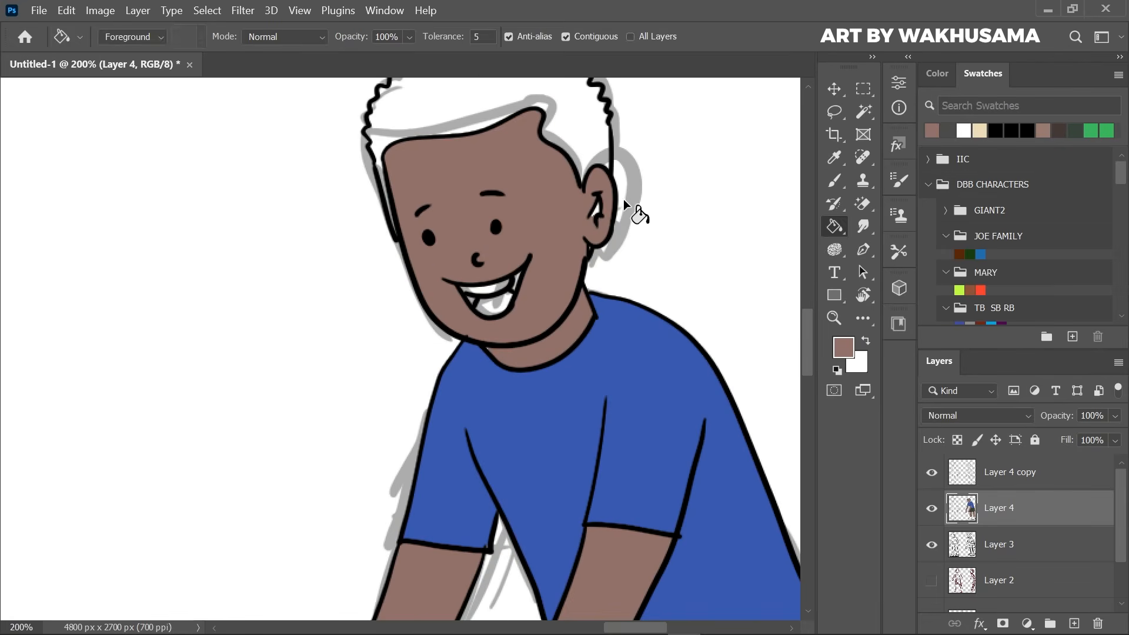
Paint the unfilled gaps inside the bending boy's ear with skin brown and set the brush smoothing to 0%.
{"action": "key", "text": "b"}
{"action": "mouse_move", "coordinate": [599, 197]}
{"action": "left_mouse_down"}
{"action": "mouse_move", "coordinate": [588, 235]}
{"action": "mouse_move", "coordinate": [587, 224]}
{"action": "left_mouse_up"}
{"action": "left_click", "coordinate": [654, 36]}
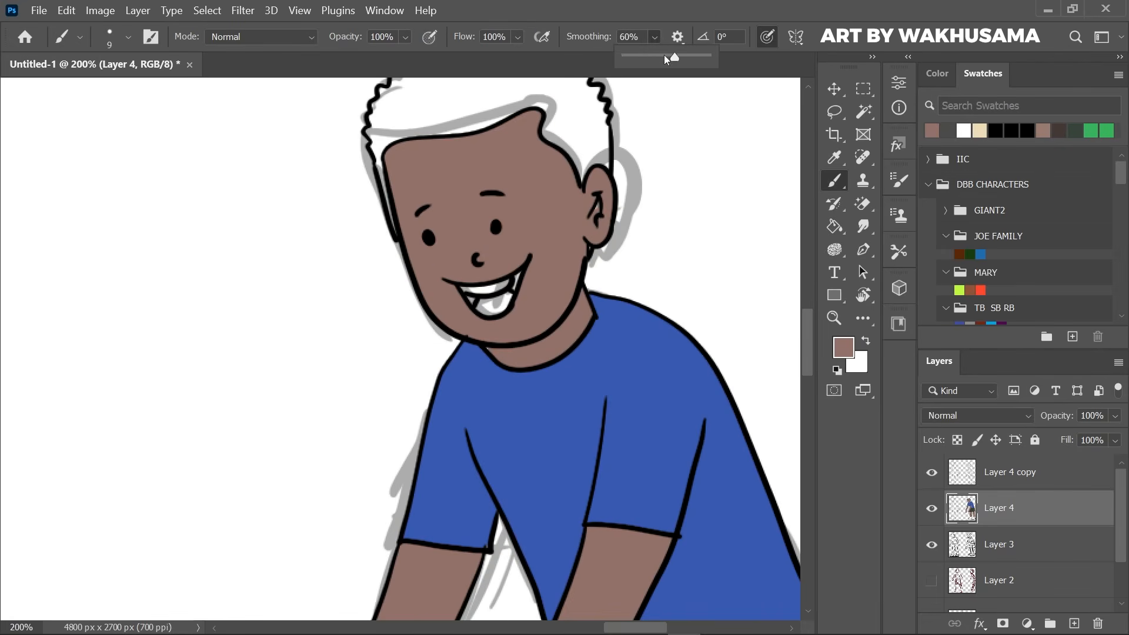
{"action": "left_click", "coordinate": [604, 223]}
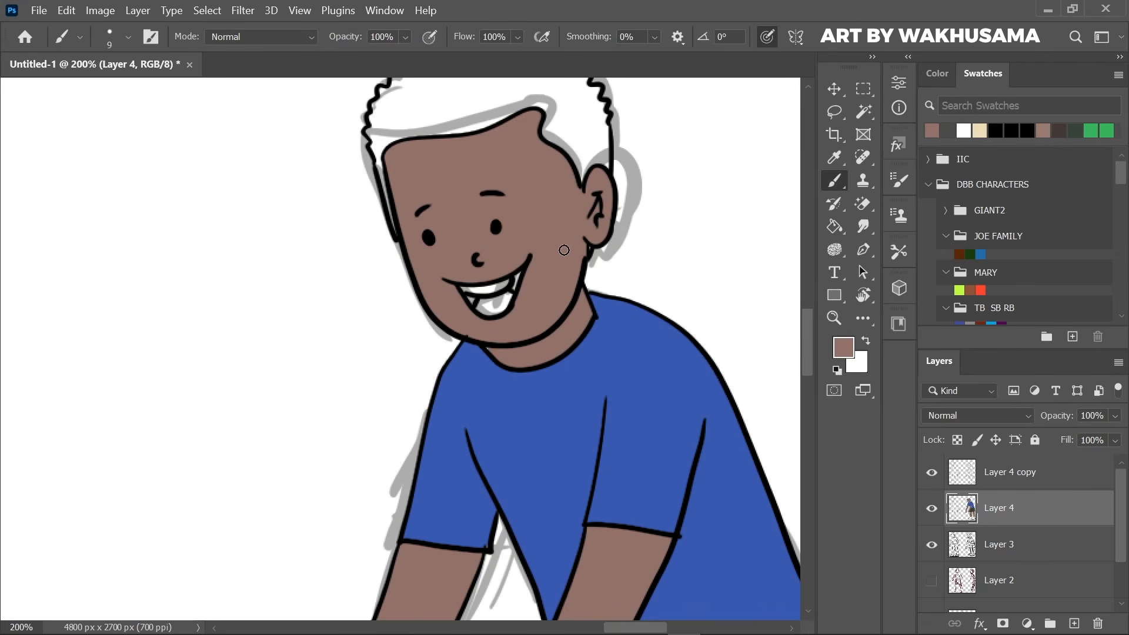
Set the foreground colour to white and colour the bending boy's upper teeth.
{"action": "scroll", "coordinate": [813, 294], "scroll_direction": "up", "scroll_amount": 4}
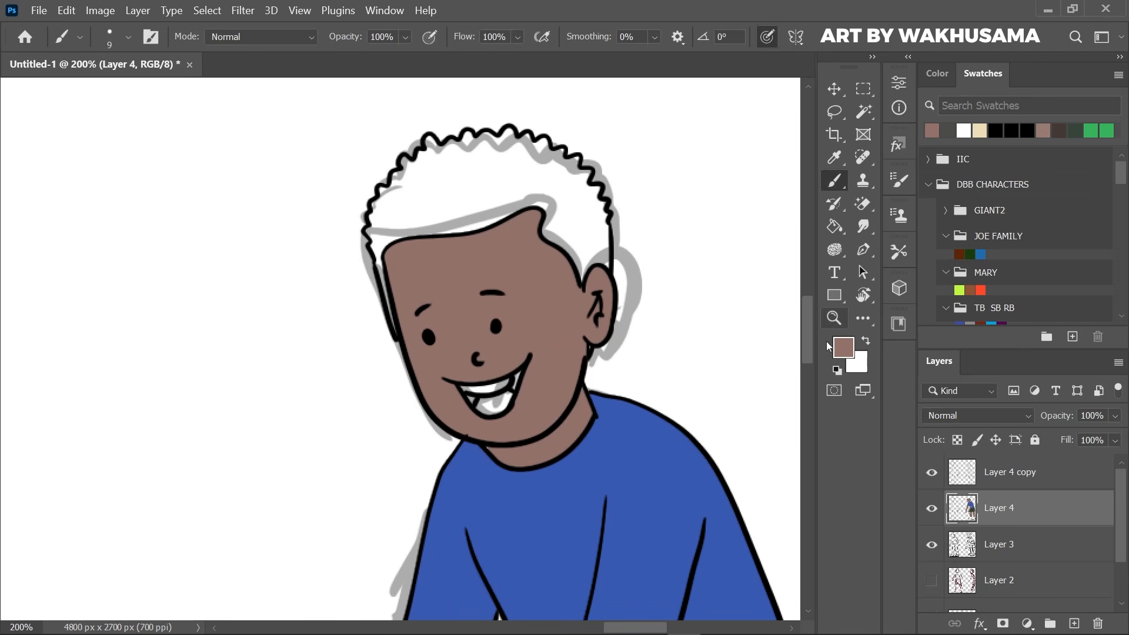
{"action": "key", "text": "i"}
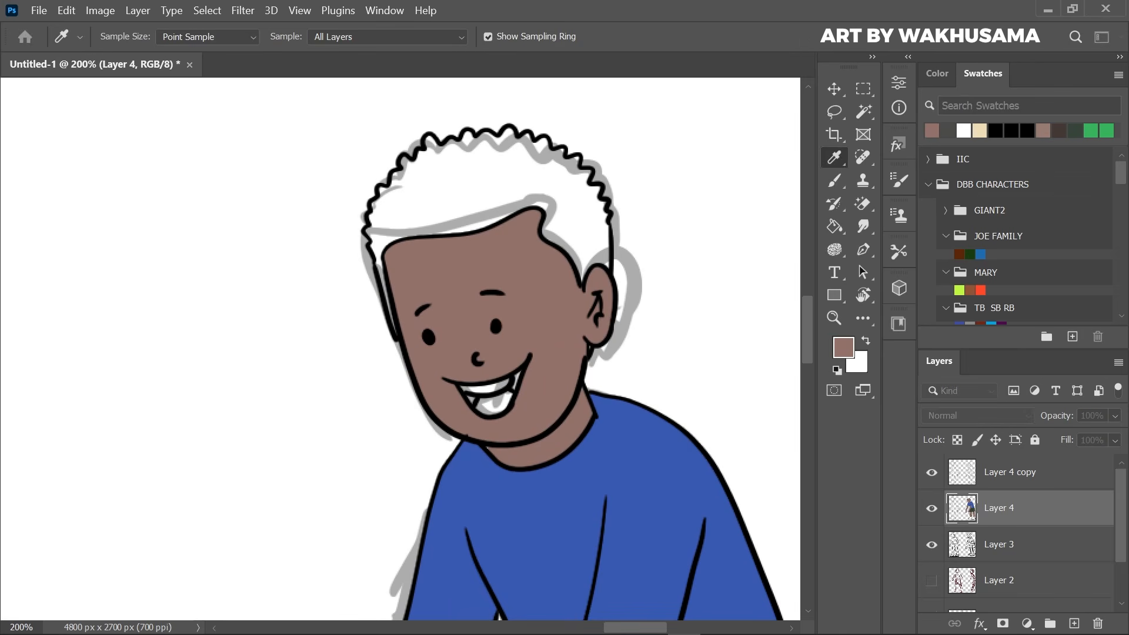
{"action": "left_click", "coordinate": [843, 347]}
{"action": "left_click_drag", "start_coordinate": [1039, 214], "coordinate": [866, 101]}
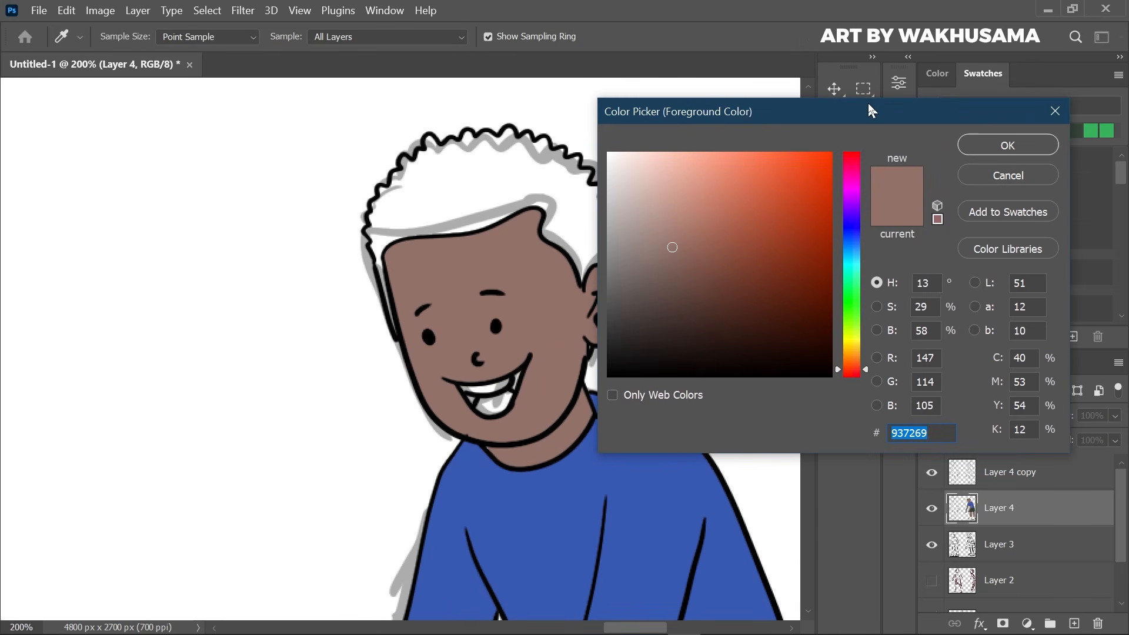
{"action": "left_click", "coordinate": [627, 81]}
{"action": "left_click", "coordinate": [1029, 141]}
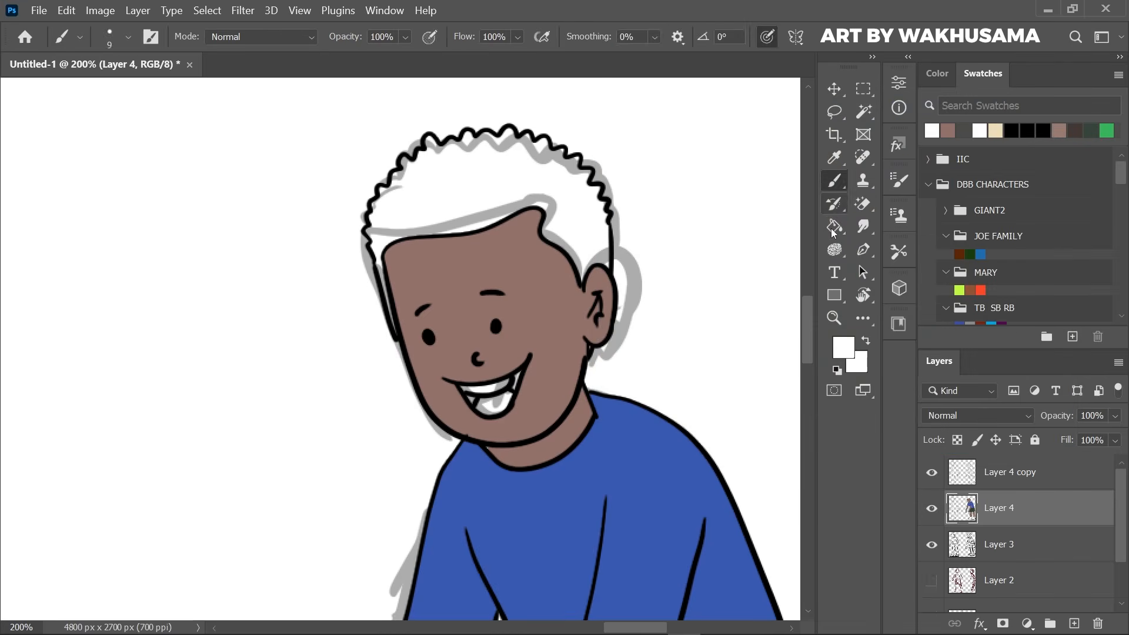
{"action": "key", "text": "g"}
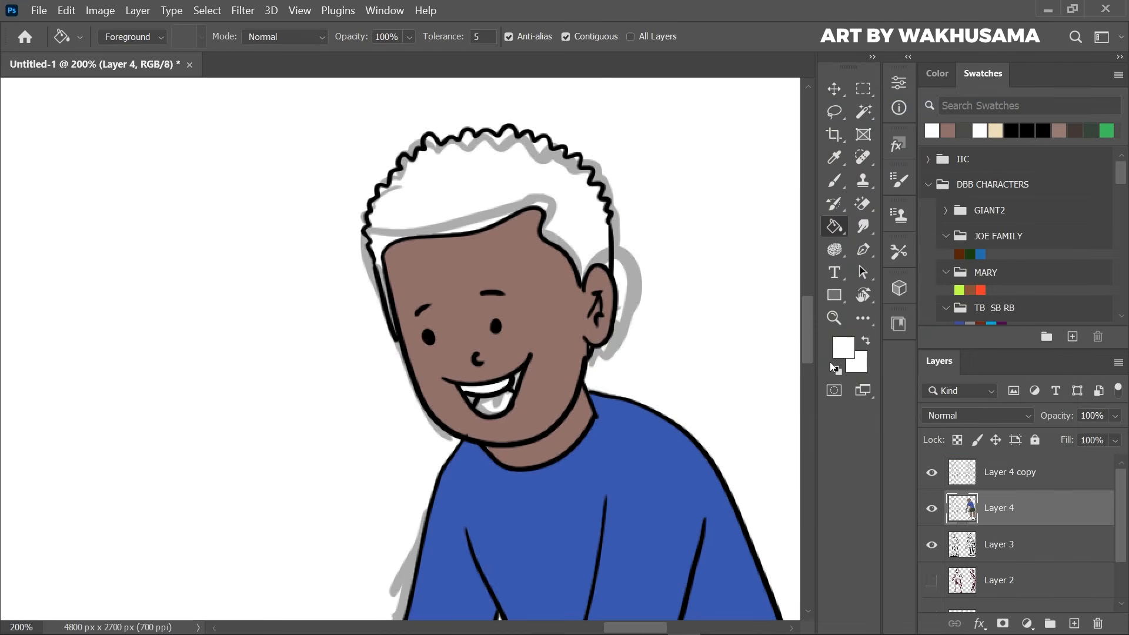
Set the foreground colour to red b61515 and paint the inside of the bending boy's mouth below the teeth.
{"action": "left_click", "coordinate": [843, 348]}
{"action": "left_click_drag", "start_coordinate": [852, 170], "coordinate": [852, 153]}
{"action": "left_click", "coordinate": [807, 217]}
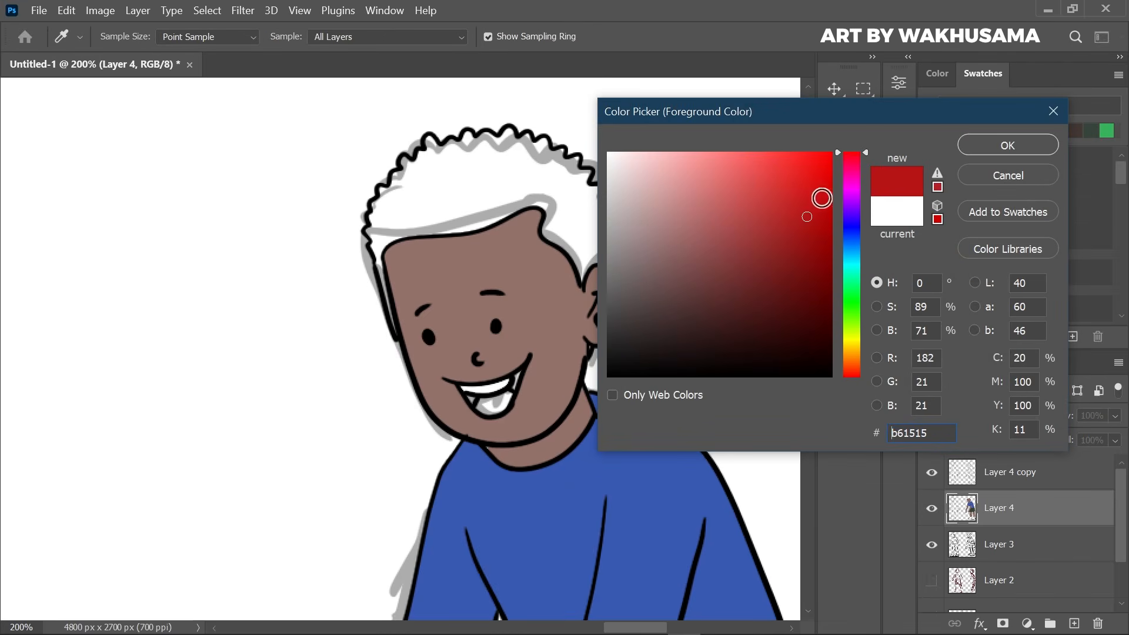
{"action": "left_click", "coordinate": [1008, 145]}
{"action": "key", "text": "b"}
{"action": "mouse_move", "coordinate": [505, 406]}
{"action": "left_mouse_down"}
{"action": "mouse_move", "coordinate": [481, 400]}
{"action": "mouse_move", "coordinate": [497, 404]}
{"action": "mouse_move", "coordinate": [520, 373]}
{"action": "left_mouse_up"}
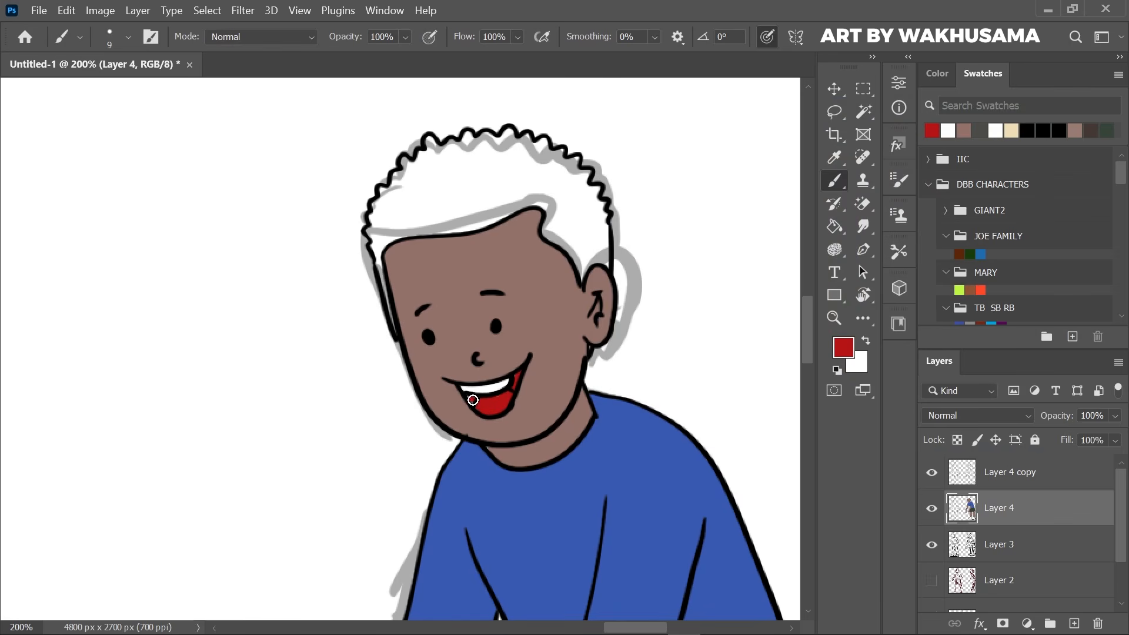
Colour the bending boy's hair near-black 0f0d0d and touch up the sideburn and the edge below the ear.
{"action": "left_click", "coordinate": [843, 347]}
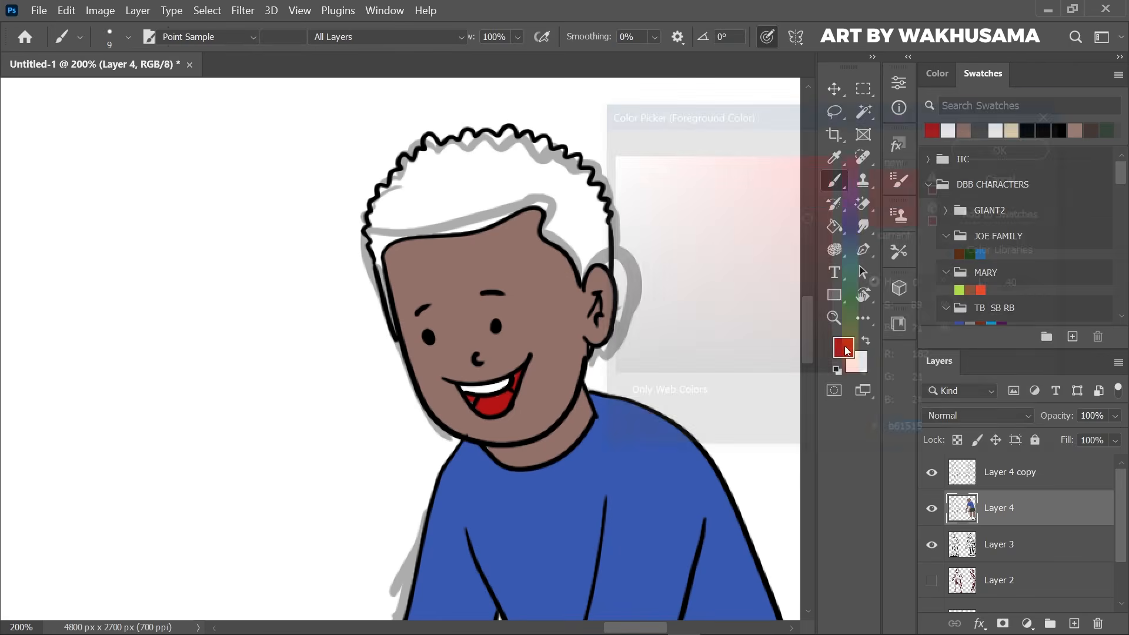
{"action": "left_click", "coordinate": [638, 361]}
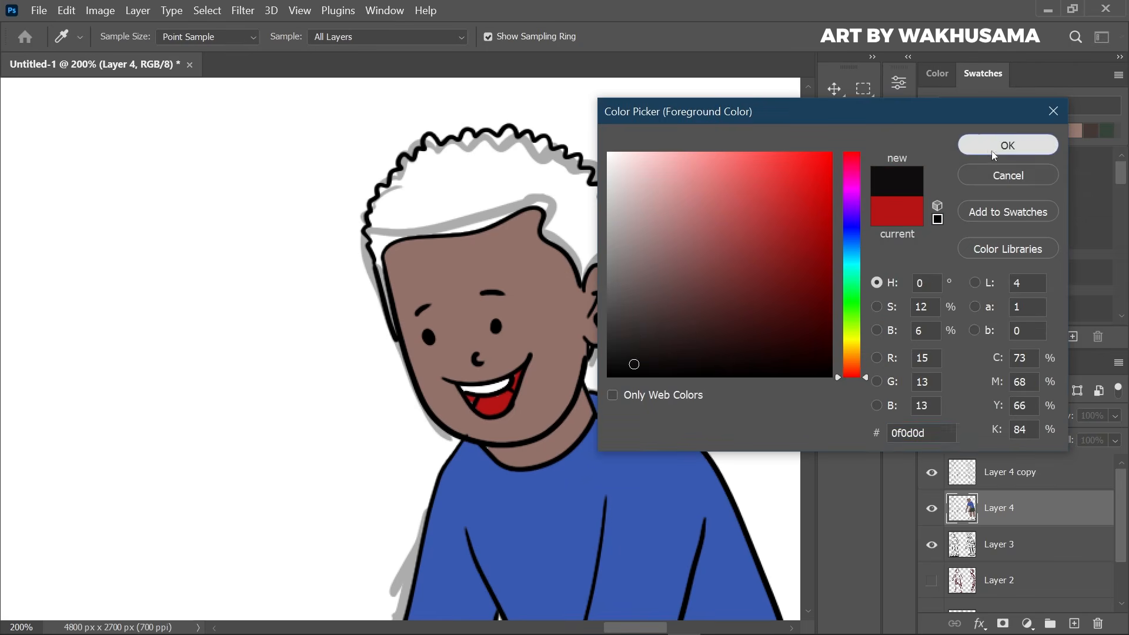
{"action": "left_click", "coordinate": [1007, 145]}
{"action": "key", "text": "b"}
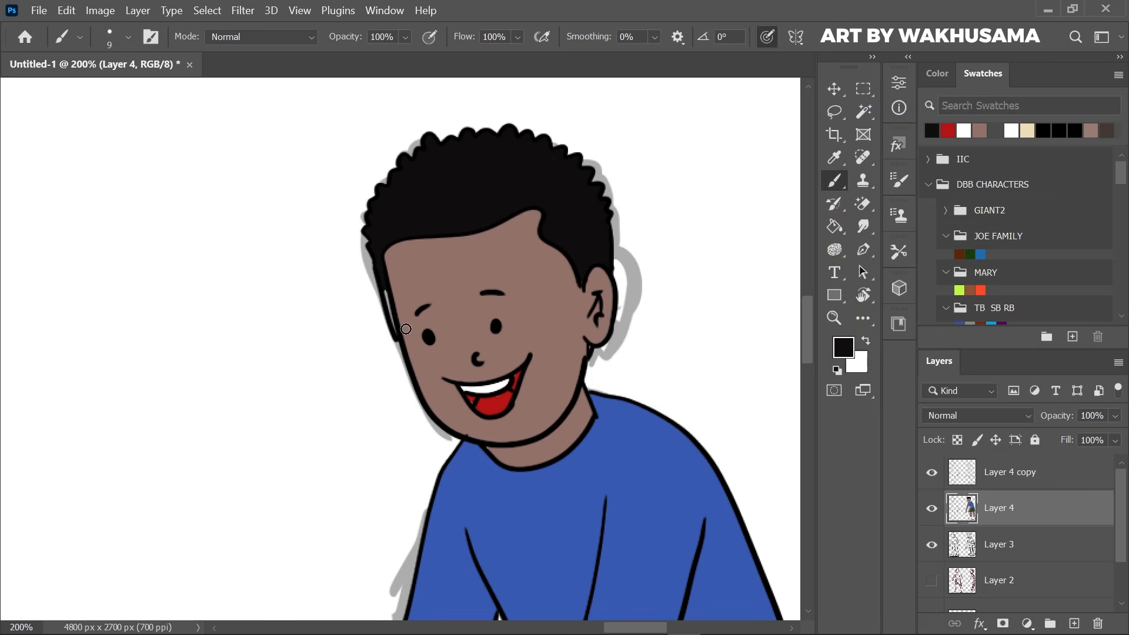
{"action": "mouse_move", "coordinate": [397, 339]}
{"action": "left_mouse_down"}
{"action": "mouse_move", "coordinate": [377, 278]}
{"action": "mouse_move", "coordinate": [405, 360]}
{"action": "left_mouse_up"}
{"action": "left_click_drag", "start_coordinate": [591, 348], "coordinate": [588, 358]}
Examine the bending boy's coloured head from afar and close up, with the skin brown selected again.
{"action": "key", "text": "ctrl+minus"}
{"action": "key", "text": "ctrl+minus"}
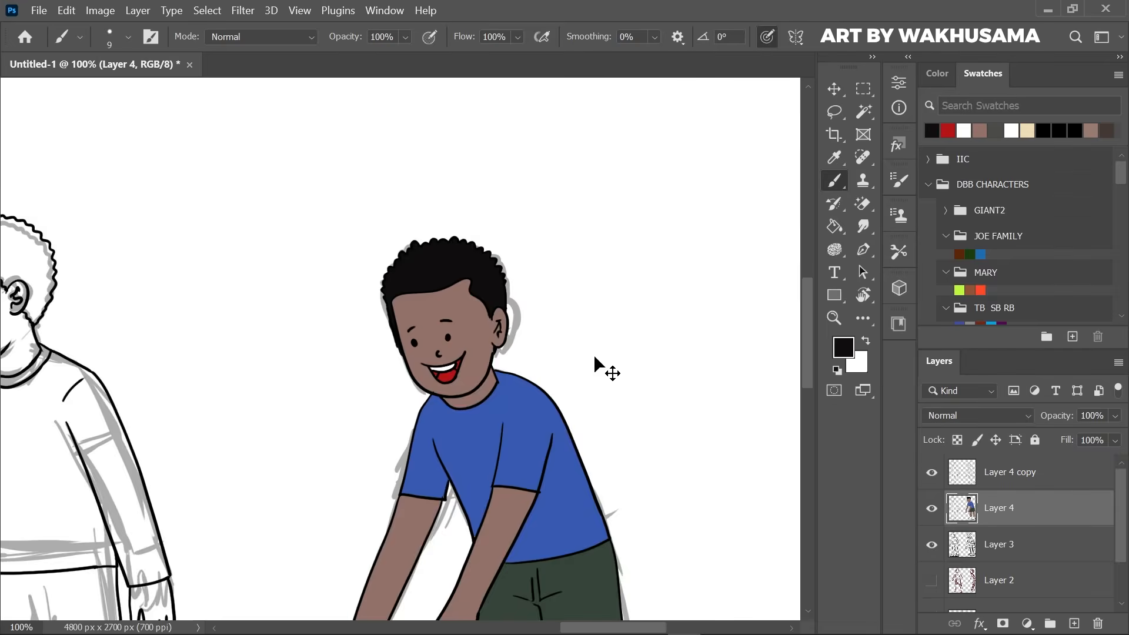
{"action": "key", "text": "ctrl+plus"}
{"action": "key", "text": "ctrl+plus"}
{"action": "left_click", "coordinate": [978, 132]}
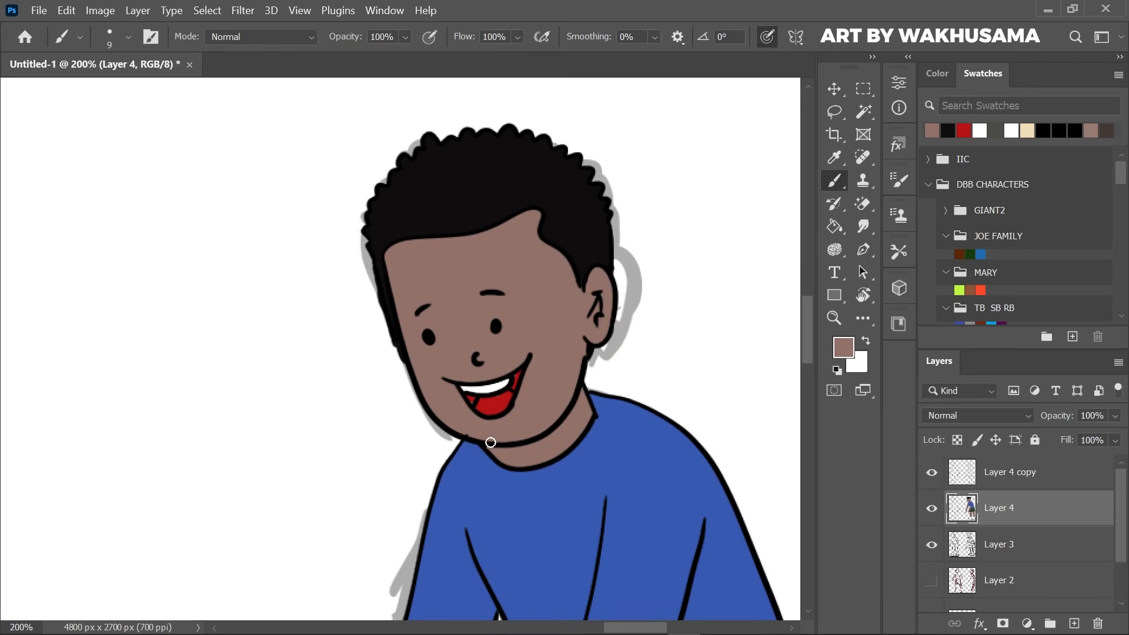
{"action": "key", "text": "ctrl+minus"}
{"action": "key", "text": "ctrl+minus"}
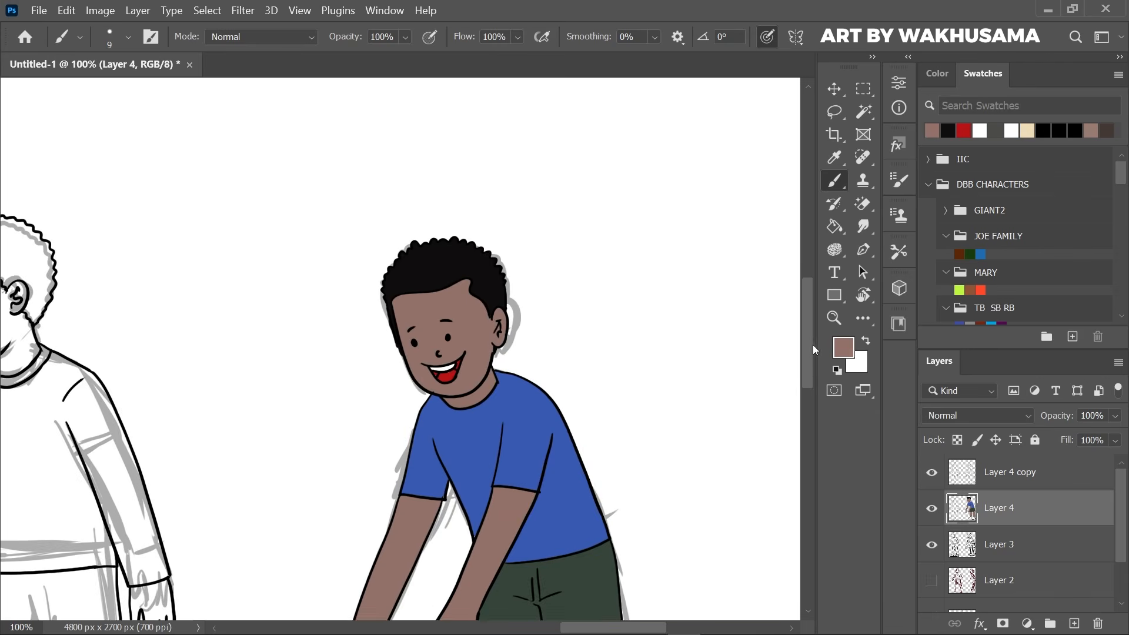
Fill the collar of the standing boy's long-sleeved shirt with light green.
{"action": "left_click_drag", "start_coordinate": [557, 626], "coordinate": [511, 627]}
{"action": "key", "text": "ctrl+plus"}
{"action": "key", "text": "ctrl+plus"}
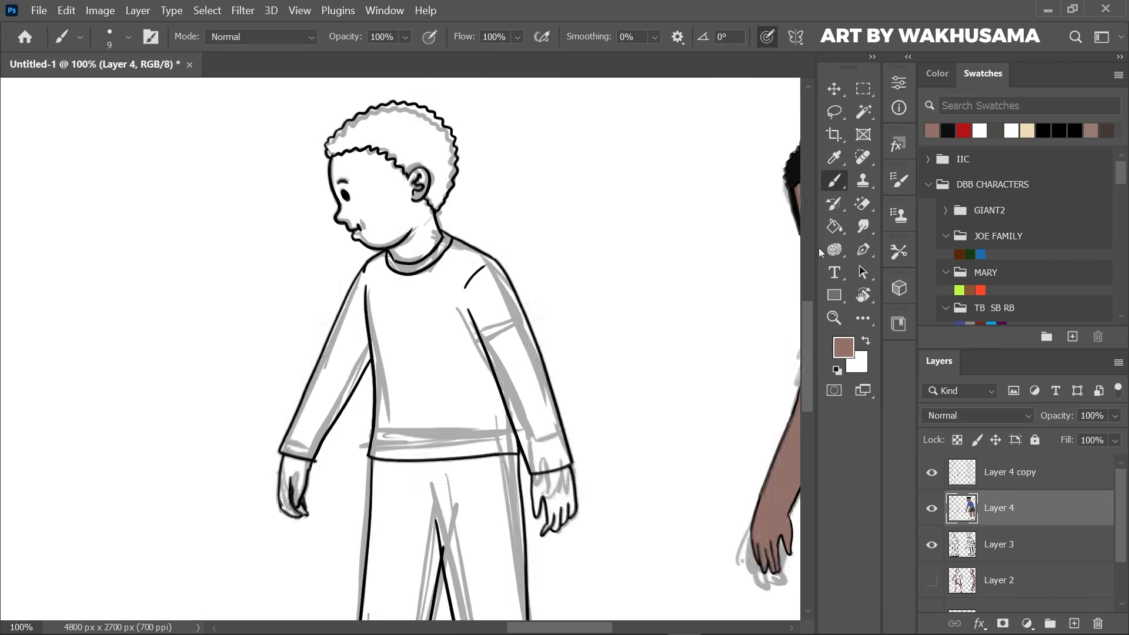
{"action": "left_click", "coordinate": [843, 347]}
{"action": "left_click", "coordinate": [852, 322]}
{"action": "left_click", "coordinate": [739, 217]}
{"action": "left_click", "coordinate": [1007, 145]}
{"action": "key", "text": "g"}
{"action": "scroll", "coordinate": [492, 309], "scroll_direction": "up", "scroll_amount": 3}
{"action": "left_click", "coordinate": [491, 309]}
Fill the body and sleeves of the standing boy's shirt with a light off-white.
{"action": "left_click", "coordinate": [843, 347]}
{"action": "left_click", "coordinate": [611, 167]}
{"action": "left_click", "coordinate": [1007, 145]}
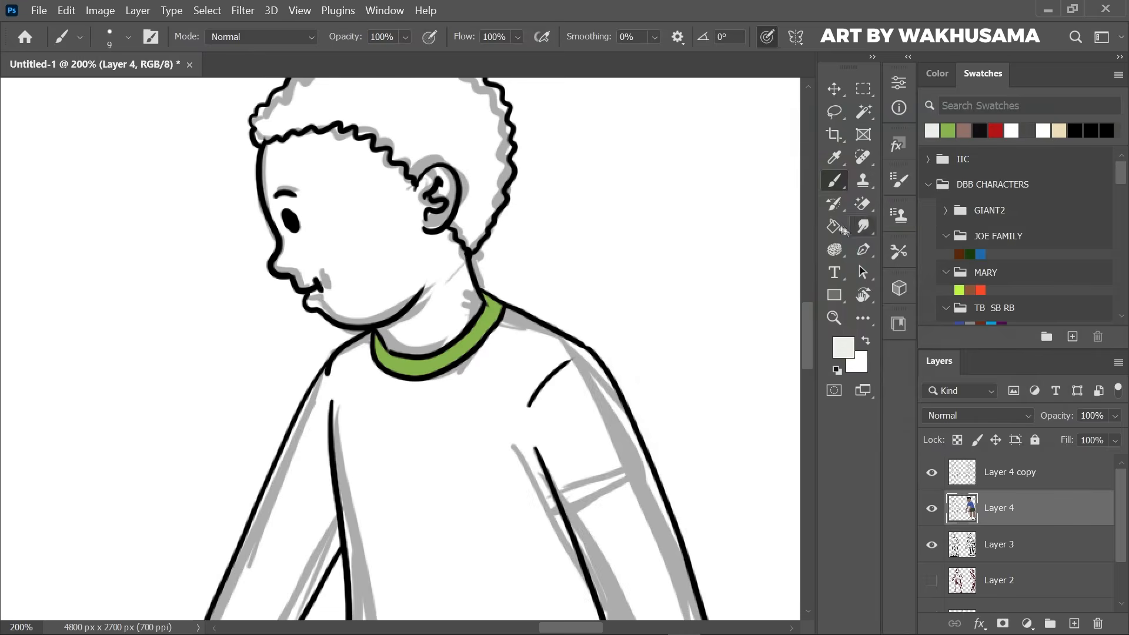
{"action": "left_click", "coordinate": [492, 412]}
{"action": "key", "text": "ctrl+minus"}
Fill the standing boy's face, neck and both hands with a lighter brown skin colour.
{"action": "left_click", "coordinate": [843, 347]}
{"action": "left_click", "coordinate": [673, 227]}
{"action": "left_click", "coordinate": [1007, 145]}
{"action": "left_click", "coordinate": [435, 292]}
{"action": "left_click", "coordinate": [301, 553]}
{"action": "left_click", "coordinate": [562, 552]}
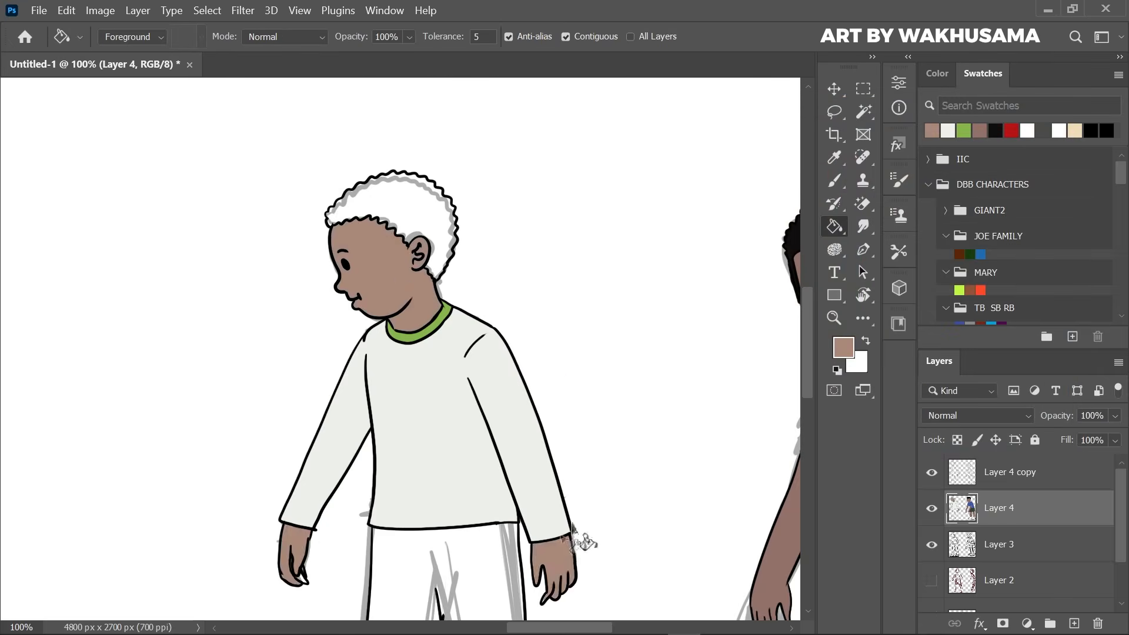
Fill the standing boy's trousers with a dark charcoal grey.
{"action": "scroll", "coordinate": [574, 547], "scroll_direction": "down", "scroll_amount": 4}
{"action": "key", "text": "ctrl+plus"}
{"action": "key", "text": "b"}
{"action": "left_click", "coordinate": [685, 444]}
{"action": "left_click", "coordinate": [205, 397]}
{"action": "key", "text": "ctrl+minus"}
{"action": "left_click", "coordinate": [843, 347]}
{"action": "left_click_drag", "start_coordinate": [612, 310], "coordinate": [610, 341]}
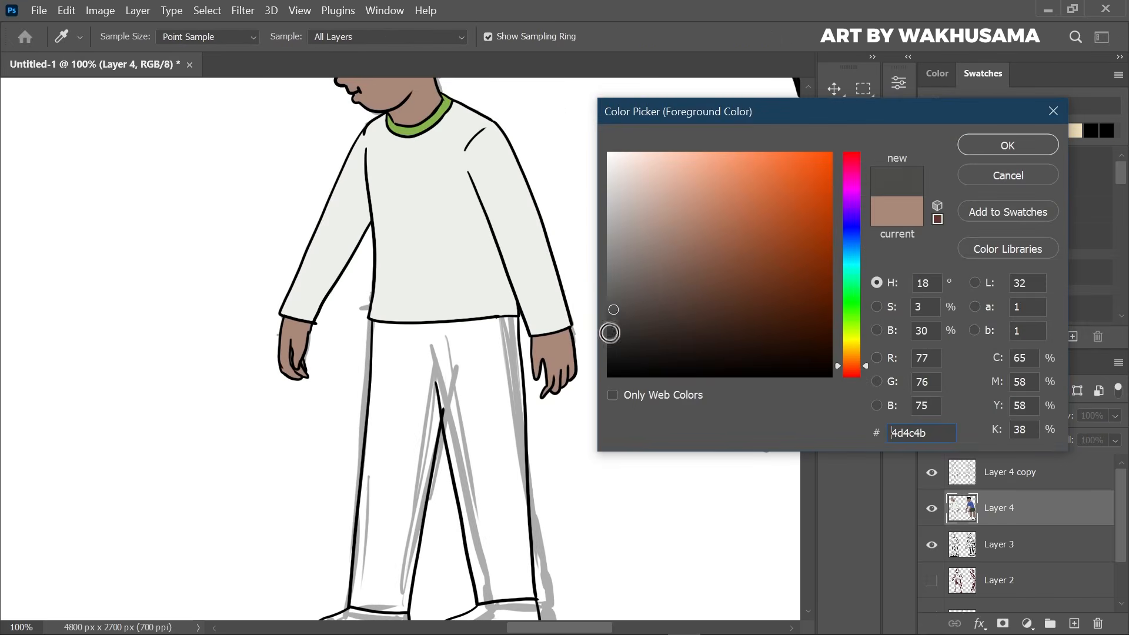
{"action": "left_click", "coordinate": [1007, 146]}
{"action": "key", "text": "g"}
{"action": "left_click", "coordinate": [503, 429]}
Fill the uppers of both of the standing boy's shoes with a light orange.
{"action": "scroll", "coordinate": [503, 429], "scroll_direction": "down", "scroll_amount": 4}
{"action": "left_click", "coordinate": [843, 347]}
{"action": "left_click", "coordinate": [713, 160]}
{"action": "left_click", "coordinate": [1006, 145]}
{"action": "left_click", "coordinate": [358, 422]}
{"action": "left_click", "coordinate": [499, 416]}
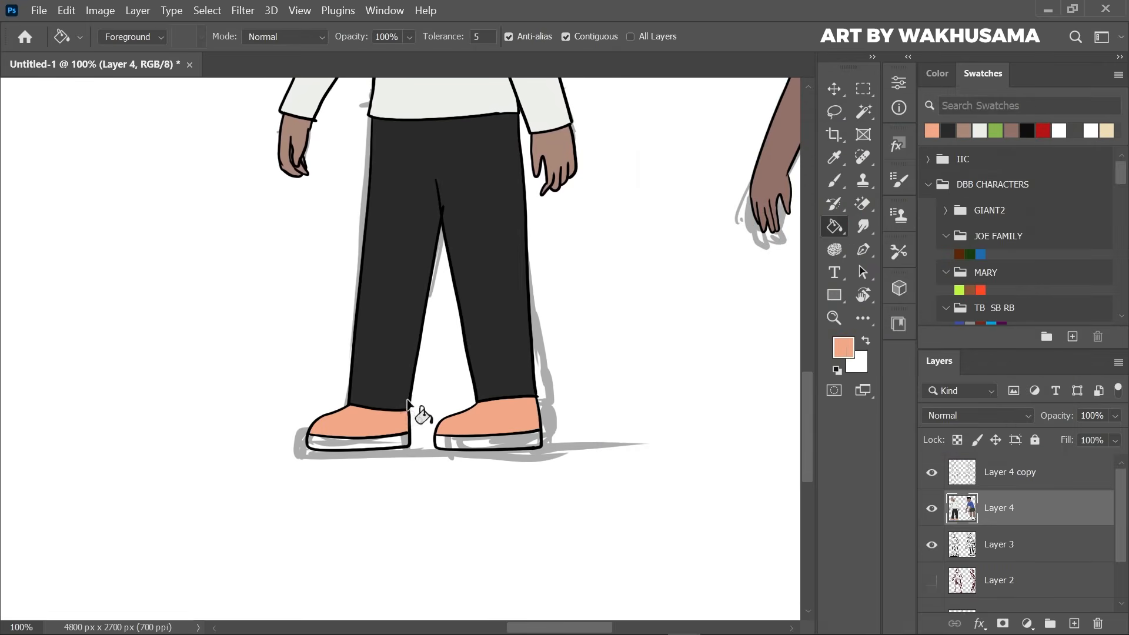
Colour the standing boy's shoe soles white and fill his hair with near-black.
{"action": "left_click", "coordinate": [843, 347]}
{"action": "left_click", "coordinate": [611, 147]}
{"action": "left_click", "coordinate": [1006, 145]}
{"action": "left_click", "coordinate": [842, 347]}
{"action": "left_click", "coordinate": [617, 365]}
{"action": "left_click", "coordinate": [1007, 146]}
{"action": "key", "text": "ctrl+plus"}
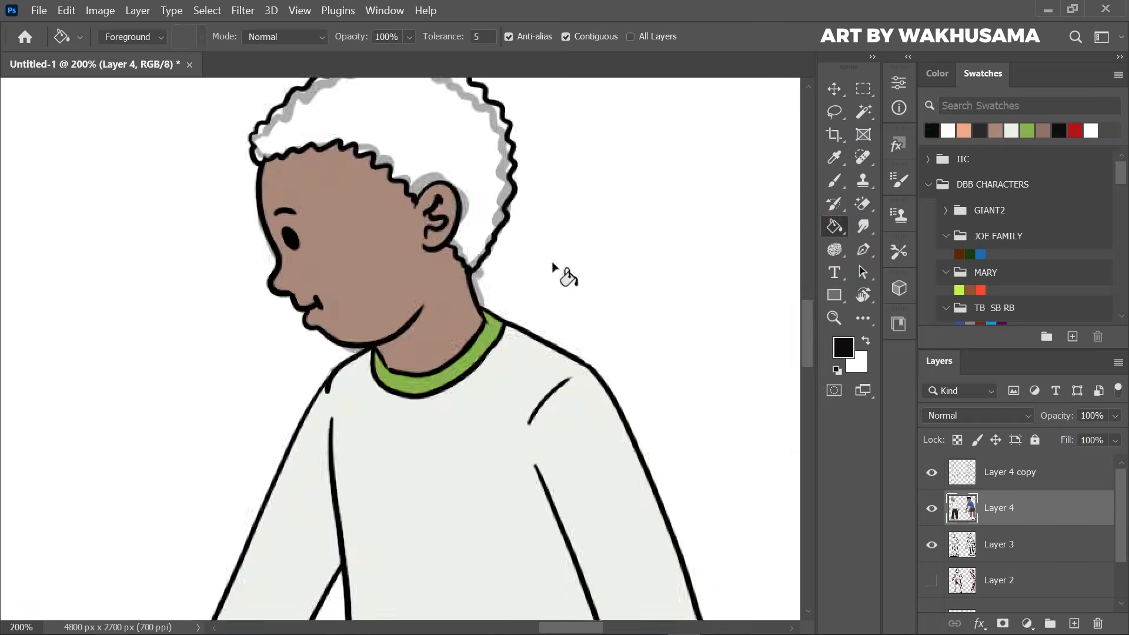
{"action": "left_click", "coordinate": [383, 118]}
Merge Layer 4 and Layer 4 copy so both coloured boys sit on one layer.
{"action": "key", "text": "ctrl+minus"}
{"action": "key", "text": "ctrl+minus"}
{"action": "key", "text": "ctrl+minus"}
{"action": "key", "text": "ctrl+minus"}
{"action": "left_click", "coordinate": [1024, 472], "text": "shift"}
{"action": "right_click", "coordinate": [1024, 472]}
{"action": "left_click", "coordinate": [931, 619]}
Delete the leftover Layer 3 and the boys' rough sketch on Layer 2.
{"action": "key", "text": "ctrl+minus"}
{"action": "key", "text": "ctrl+minus"}
{"action": "left_click", "coordinate": [979, 517]}
{"action": "key", "text": "Delete"}
{"action": "key", "text": "Delete"}
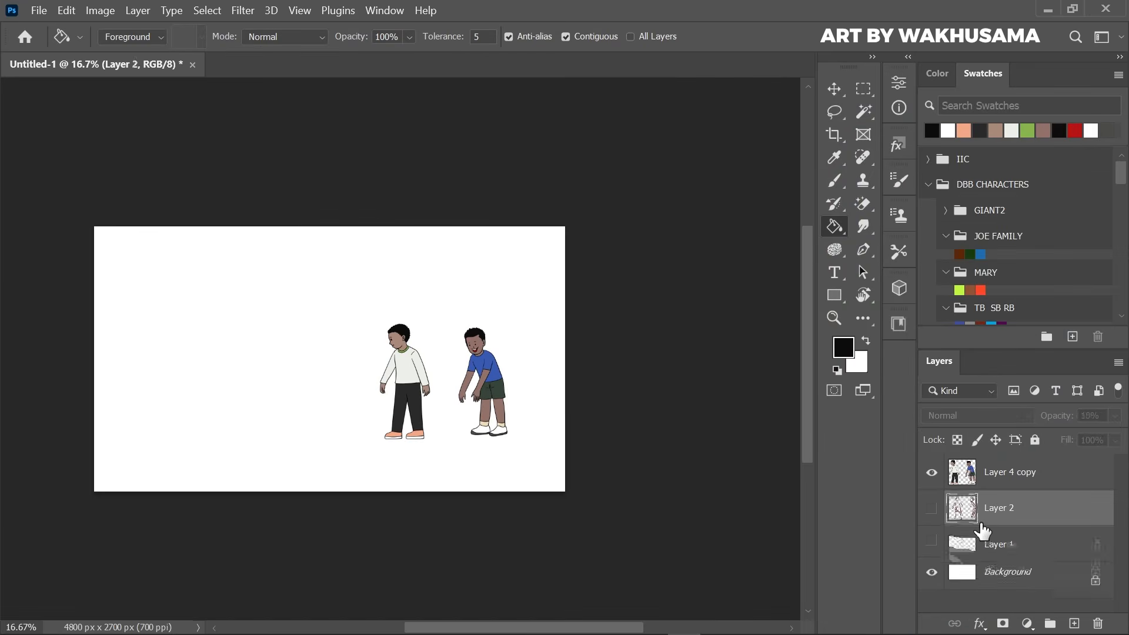
Show the scenery sketch on Layer 1, hide the boys' layer and lower the sketch's opacity.
{"action": "left_click", "coordinate": [932, 508]}
{"action": "left_click", "coordinate": [931, 472]}
{"action": "scroll", "coordinate": [399, 348], "scroll_direction": "down", "scroll_amount": 2}
{"action": "key", "text": "ctrl+plus"}
{"action": "left_click_drag", "start_coordinate": [1057, 415], "coordinate": [1018, 415]}
{"action": "left_click_drag", "start_coordinate": [530, 626], "coordinate": [485, 623]}
{"action": "key", "text": "b"}
{"action": "left_click_drag", "start_coordinate": [807, 343], "coordinate": [807, 298]}
Add a new layer above the scenery sketch and set up a black 15 px brush for the tree's line art.
{"action": "left_click", "coordinate": [1074, 623]}
{"action": "left_click", "coordinate": [937, 73]}
{"action": "left_click", "coordinate": [958, 328]}
{"action": "key", "text": "ctrl+plus"}
{"action": "left_click_drag", "start_coordinate": [478, 263], "coordinate": [461, 329]}
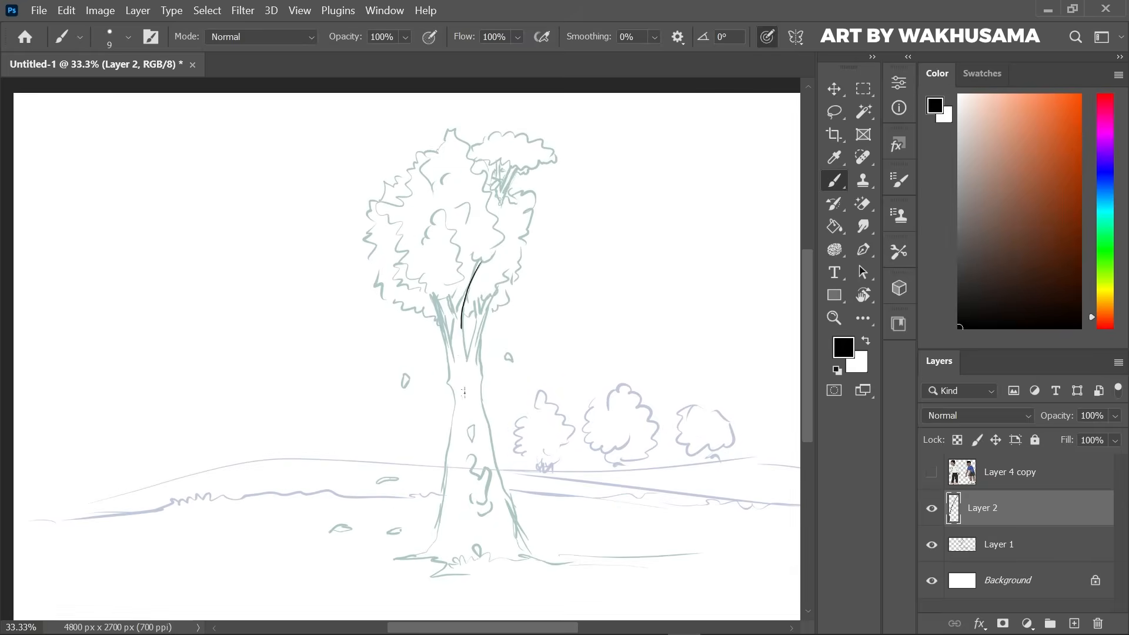
{"action": "key", "text": "ctrl+plus"}
{"action": "key", "text": "ctrl+z"}
{"action": "key", "text": "bracketright"}
{"action": "key", "text": "bracketright"}
Ink the tree's forked branches and the upper part of the trunk over the sketch.
{"action": "mouse_move", "coordinate": [524, 215]}
{"action": "left_mouse_down"}
{"action": "mouse_move", "coordinate": [506, 339]}
{"action": "mouse_move", "coordinate": [512, 270]}
{"action": "left_mouse_up"}
{"action": "left_click_drag", "start_coordinate": [516, 271], "coordinate": [531, 268]}
{"action": "mouse_move", "coordinate": [539, 265]}
{"action": "left_mouse_down"}
{"action": "mouse_move", "coordinate": [525, 301]}
{"action": "mouse_move", "coordinate": [523, 419]}
{"action": "left_mouse_up"}
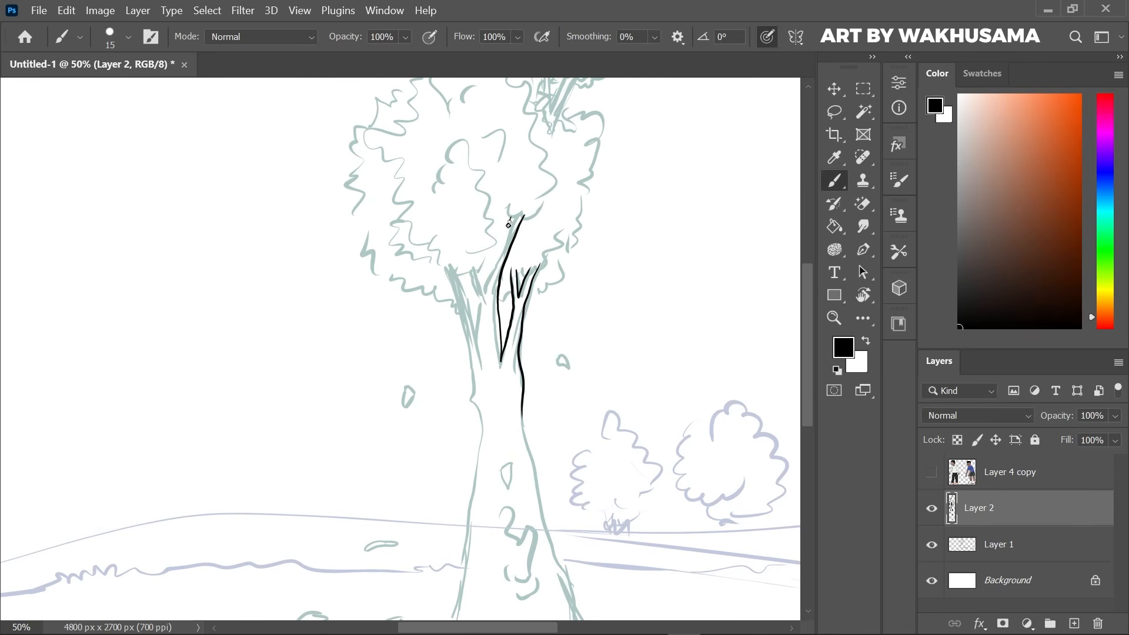
{"action": "left_click_drag", "start_coordinate": [511, 217], "coordinate": [476, 264]}
{"action": "mouse_move", "coordinate": [470, 272]}
{"action": "left_mouse_down"}
{"action": "mouse_move", "coordinate": [480, 358]}
{"action": "mouse_move", "coordinate": [475, 335]}
{"action": "left_mouse_up"}
{"action": "mouse_move", "coordinate": [448, 274]}
{"action": "left_mouse_down"}
{"action": "mouse_move", "coordinate": [466, 356]}
{"action": "mouse_move", "coordinate": [467, 481]}
{"action": "left_mouse_up"}
{"action": "left_click_drag", "start_coordinate": [494, 406], "coordinate": [486, 498]}
Ink the small flat-topped foliage clump at the crown's upper right with its thin supporting branches.
{"action": "key", "text": "ctrl+minus"}
{"action": "key", "text": "ctrl+minus"}
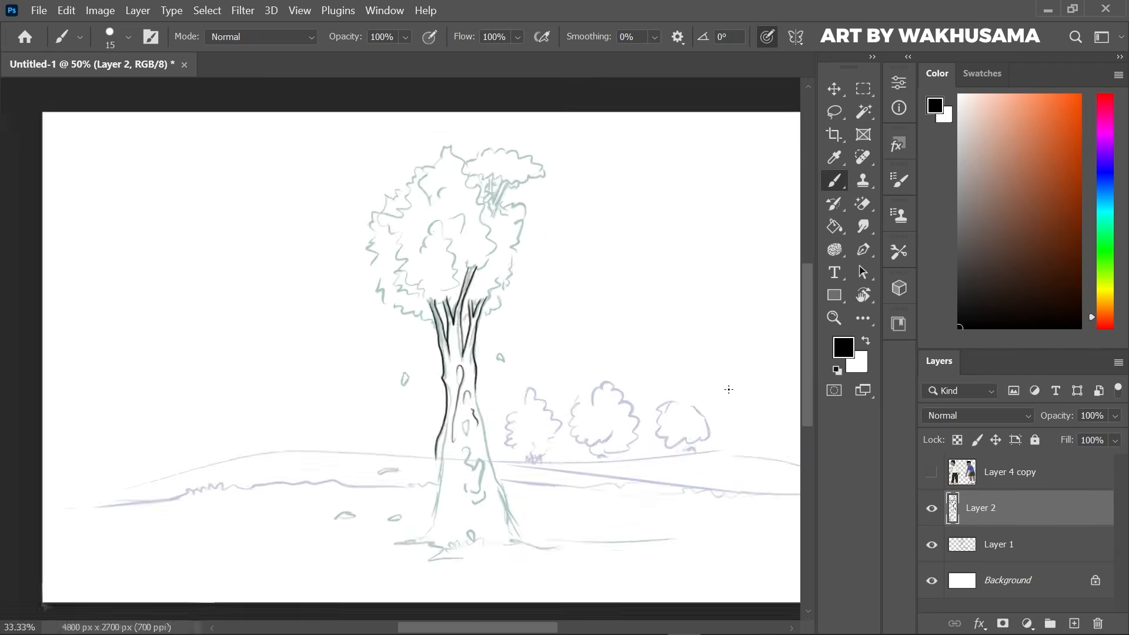
{"action": "left_click_drag", "start_coordinate": [807, 376], "coordinate": [807, 314]}
{"action": "key", "text": "ctrl+plus"}
{"action": "key", "text": "ctrl+plus"}
{"action": "mouse_move", "coordinate": [550, 277]}
{"action": "left_mouse_down"}
{"action": "mouse_move", "coordinate": [552, 313]}
{"action": "mouse_move", "coordinate": [573, 282]}
{"action": "mouse_move", "coordinate": [556, 328]}
{"action": "left_mouse_up"}
{"action": "mouse_move", "coordinate": [542, 277]}
{"action": "left_mouse_down"}
{"action": "mouse_move", "coordinate": [547, 307]}
{"action": "mouse_move", "coordinate": [579, 287]}
{"action": "mouse_move", "coordinate": [590, 241]}
{"action": "mouse_move", "coordinate": [524, 245]}
{"action": "mouse_move", "coordinate": [589, 254]}
{"action": "left_mouse_up"}
{"action": "left_click_drag", "start_coordinate": [563, 246], "coordinate": [553, 255]}
{"action": "left_click_drag", "start_coordinate": [568, 262], "coordinate": [582, 262]}
{"action": "left_click_drag", "start_coordinate": [591, 252], "coordinate": [586, 259]}
{"action": "left_click_drag", "start_coordinate": [606, 265], "coordinate": [611, 264]}
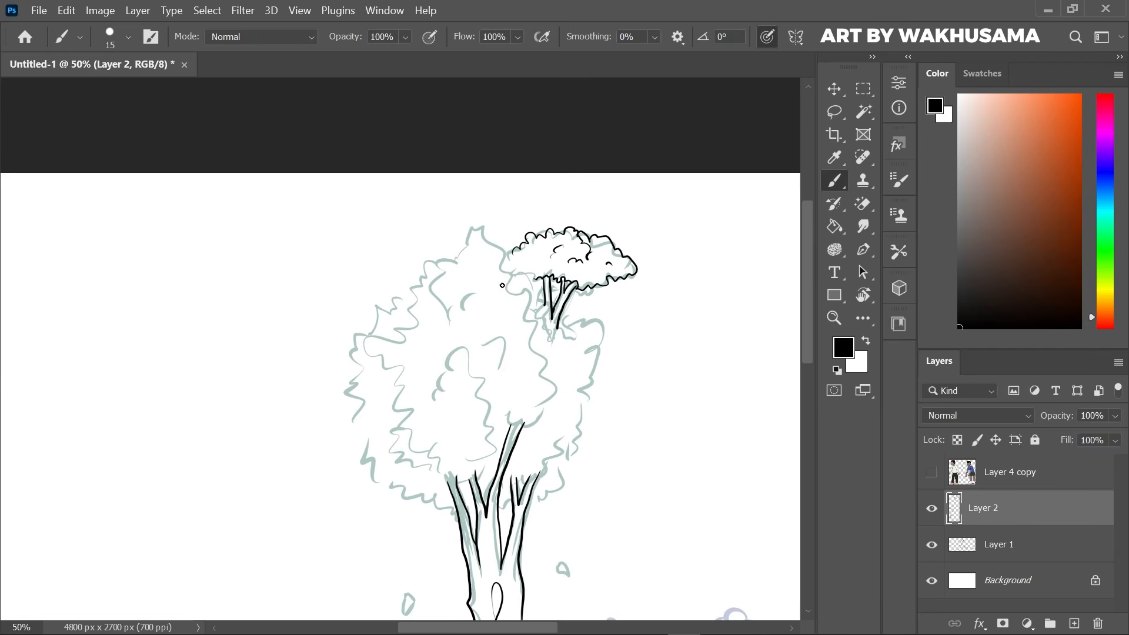
Ink the leafy edges around the upper clump and outline the rounded foliage cluster below it with inner leaf marks.
{"action": "left_click_drag", "start_coordinate": [465, 236], "coordinate": [586, 333]}
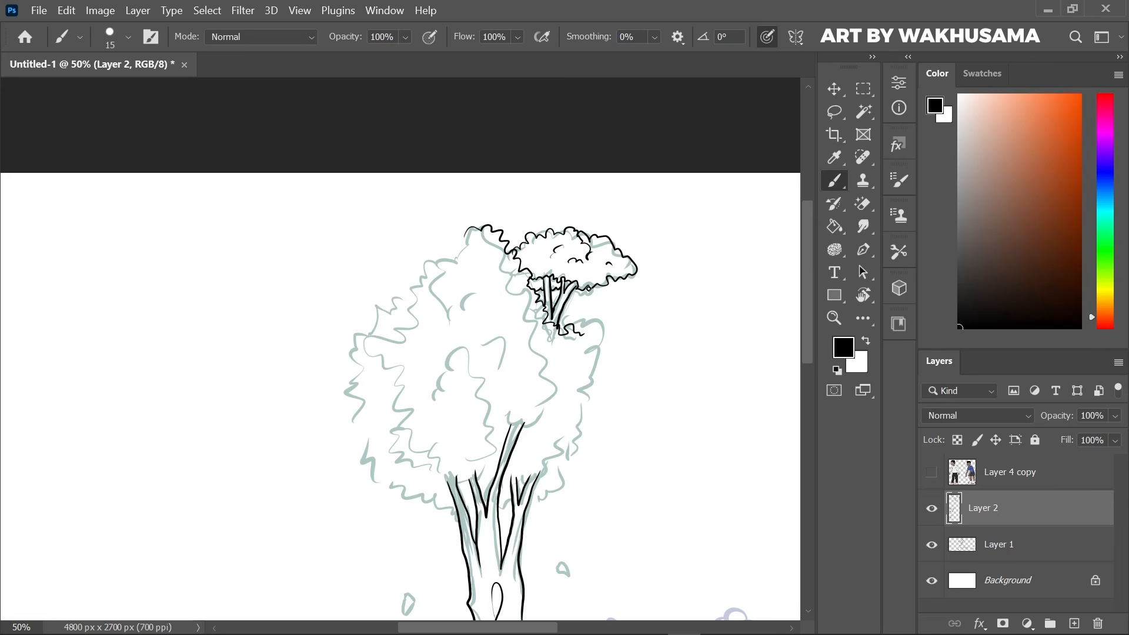
{"action": "left_click_drag", "start_coordinate": [584, 289], "coordinate": [617, 282]}
{"action": "mouse_move", "coordinate": [578, 327]}
{"action": "left_mouse_down"}
{"action": "mouse_move", "coordinate": [589, 395]}
{"action": "mouse_move", "coordinate": [519, 421]}
{"action": "mouse_move", "coordinate": [499, 342]}
{"action": "mouse_move", "coordinate": [533, 327]}
{"action": "left_mouse_up"}
{"action": "left_click_drag", "start_coordinate": [534, 360], "coordinate": [543, 381]}
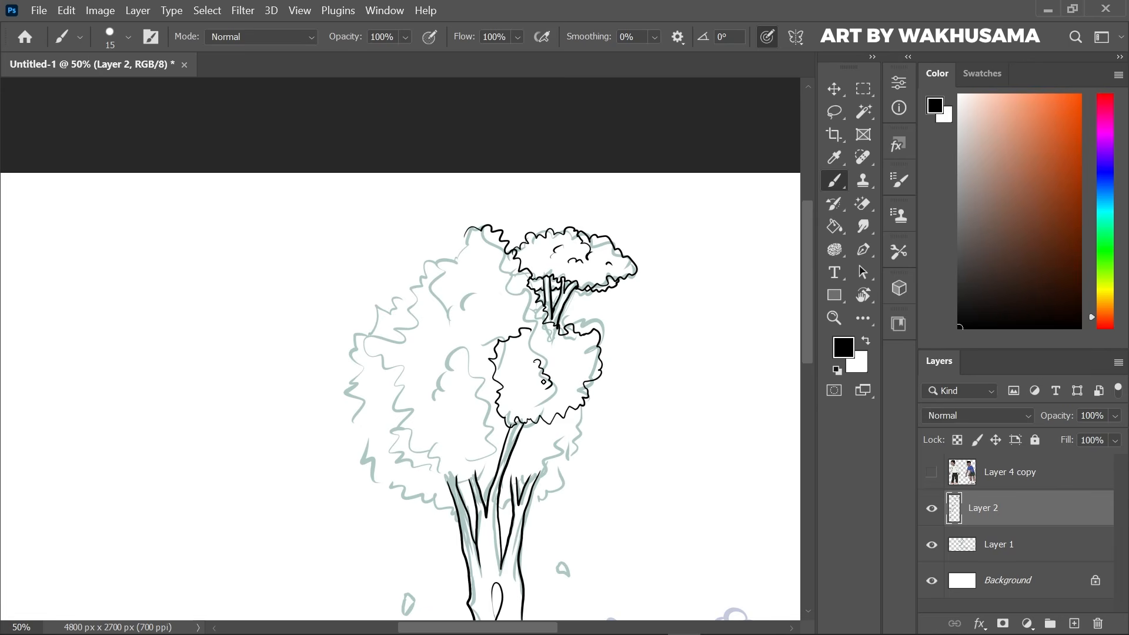
Ink the bumpy outlines of the central, lower-left and lower-right foliage clusters above the branches.
{"action": "mouse_move", "coordinate": [465, 480]}
{"action": "left_mouse_down"}
{"action": "mouse_move", "coordinate": [494, 448]}
{"action": "mouse_move", "coordinate": [492, 415]}
{"action": "left_mouse_up"}
{"action": "mouse_move", "coordinate": [431, 395]}
{"action": "left_mouse_down"}
{"action": "mouse_move", "coordinate": [477, 369]}
{"action": "mouse_move", "coordinate": [494, 424]}
{"action": "left_mouse_up"}
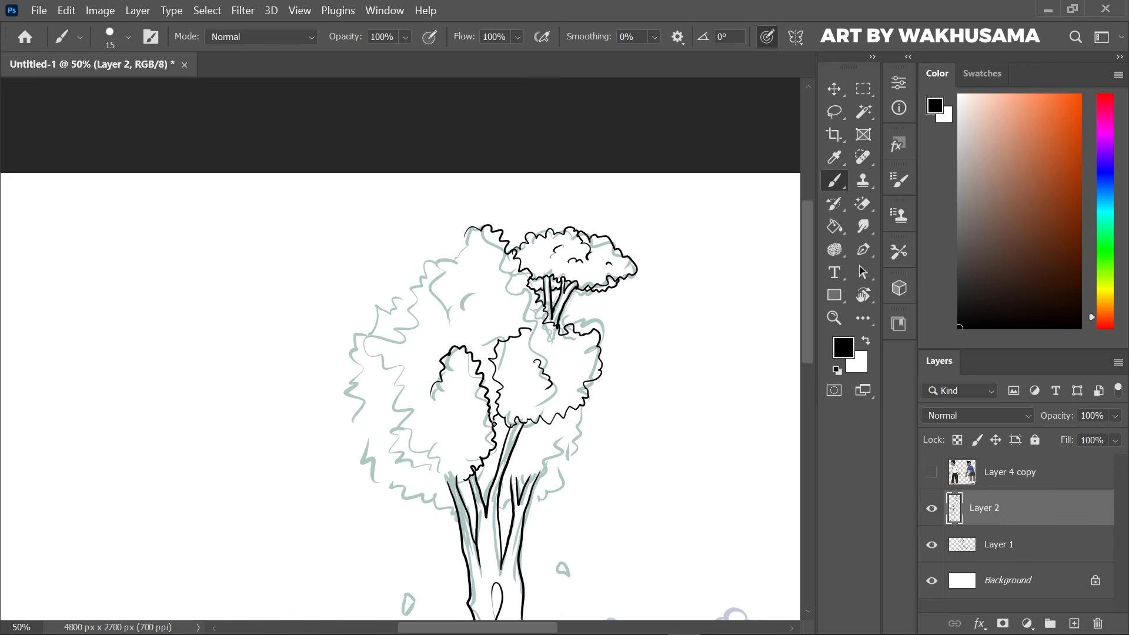
{"action": "mouse_move", "coordinate": [453, 480]}
{"action": "left_mouse_down"}
{"action": "mouse_move", "coordinate": [463, 486]}
{"action": "mouse_move", "coordinate": [442, 394]}
{"action": "mouse_move", "coordinate": [462, 412]}
{"action": "left_mouse_up"}
{"action": "mouse_move", "coordinate": [504, 475]}
{"action": "left_mouse_down"}
{"action": "mouse_move", "coordinate": [535, 470]}
{"action": "mouse_move", "coordinate": [576, 406]}
{"action": "left_mouse_up"}
Ink the crown's outer leafy contour on both sides and add short leaf detail strokes inside it.
{"action": "mouse_move", "coordinate": [465, 234]}
{"action": "left_mouse_down"}
{"action": "mouse_move", "coordinate": [406, 277]}
{"action": "mouse_move", "coordinate": [354, 369]}
{"action": "mouse_move", "coordinate": [365, 457]}
{"action": "mouse_move", "coordinate": [456, 513]}
{"action": "left_mouse_up"}
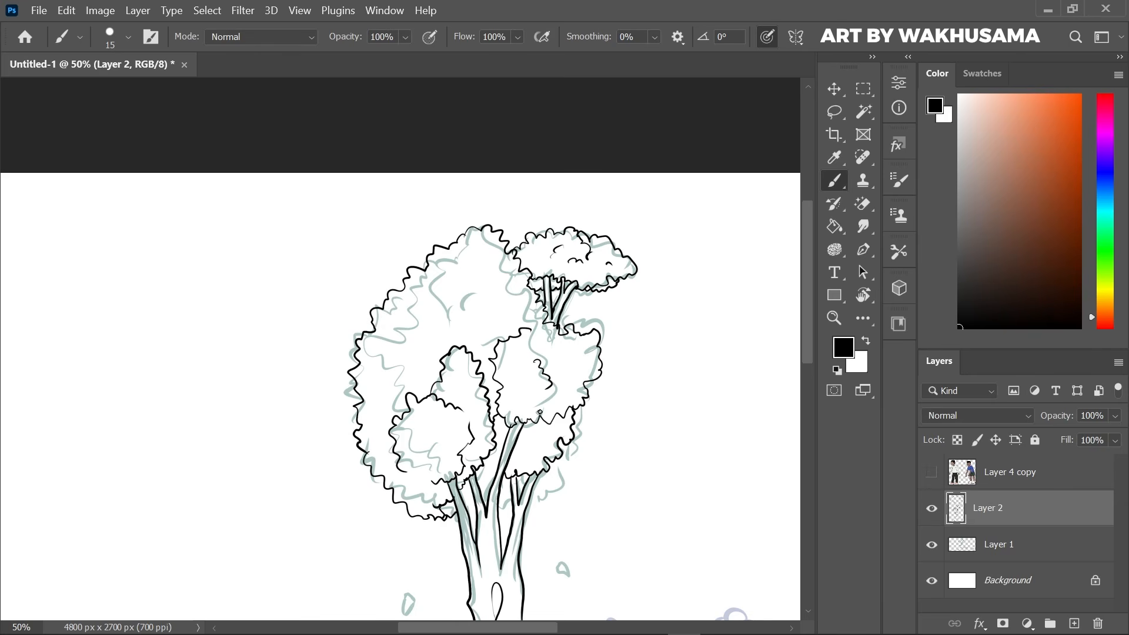
{"action": "mouse_move", "coordinate": [529, 506]}
{"action": "left_mouse_down"}
{"action": "mouse_move", "coordinate": [578, 452]}
{"action": "mouse_move", "coordinate": [585, 408]}
{"action": "left_mouse_up"}
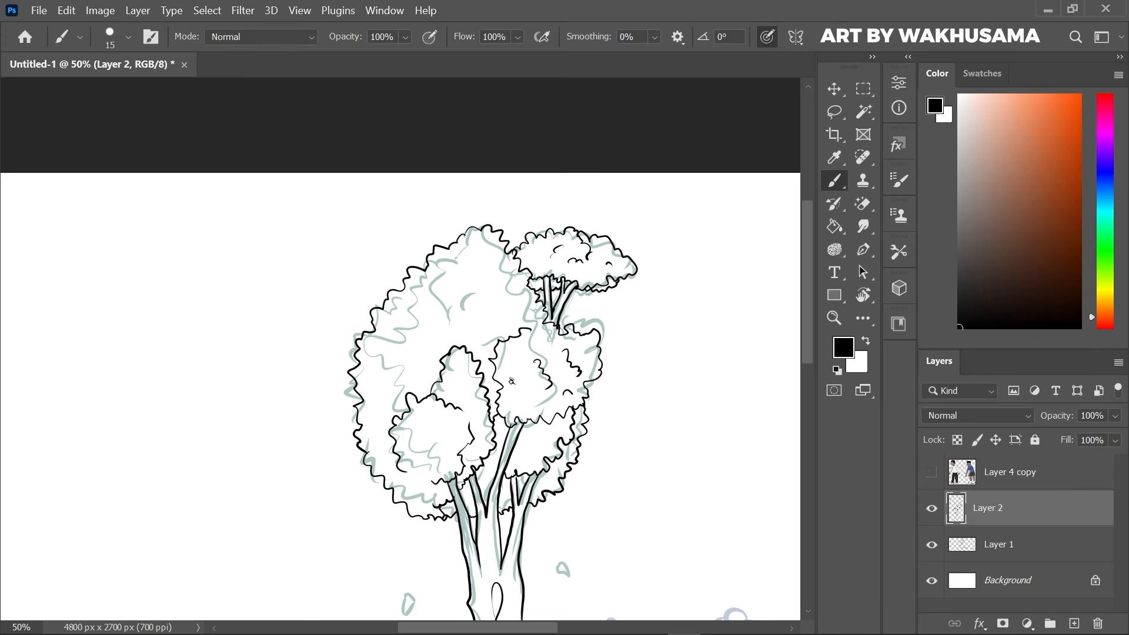
{"action": "mouse_move", "coordinate": [468, 283]}
{"action": "left_mouse_down"}
{"action": "mouse_move", "coordinate": [505, 303]}
{"action": "mouse_move", "coordinate": [484, 324]}
{"action": "left_mouse_up"}
{"action": "left_click_drag", "start_coordinate": [400, 334], "coordinate": [443, 325]}
{"action": "left_click_drag", "start_coordinate": [412, 371], "coordinate": [385, 389]}
{"action": "left_click_drag", "start_coordinate": [377, 408], "coordinate": [376, 424]}
Ink the lower trunk down to its flared base, with bark details, grass tufts and a ground line.
{"action": "scroll", "coordinate": [399, 349], "scroll_direction": "down", "scroll_amount": 5}
{"action": "key", "text": "ctrl+minus"}
{"action": "mouse_move", "coordinate": [482, 344]}
{"action": "left_mouse_down"}
{"action": "mouse_move", "coordinate": [501, 432]}
{"action": "mouse_move", "coordinate": [485, 419]}
{"action": "mouse_move", "coordinate": [486, 457]}
{"action": "left_mouse_up"}
{"action": "mouse_move", "coordinate": [465, 420]}
{"action": "left_mouse_down"}
{"action": "mouse_move", "coordinate": [439, 413]}
{"action": "mouse_move", "coordinate": [391, 509]}
{"action": "left_mouse_up"}
{"action": "left_click_drag", "start_coordinate": [501, 434], "coordinate": [532, 509]}
{"action": "mouse_move", "coordinate": [495, 488]}
{"action": "left_mouse_down"}
{"action": "mouse_move", "coordinate": [494, 456]}
{"action": "mouse_move", "coordinate": [504, 474]}
{"action": "left_mouse_up"}
{"action": "left_click_drag", "start_coordinate": [358, 506], "coordinate": [605, 514]}
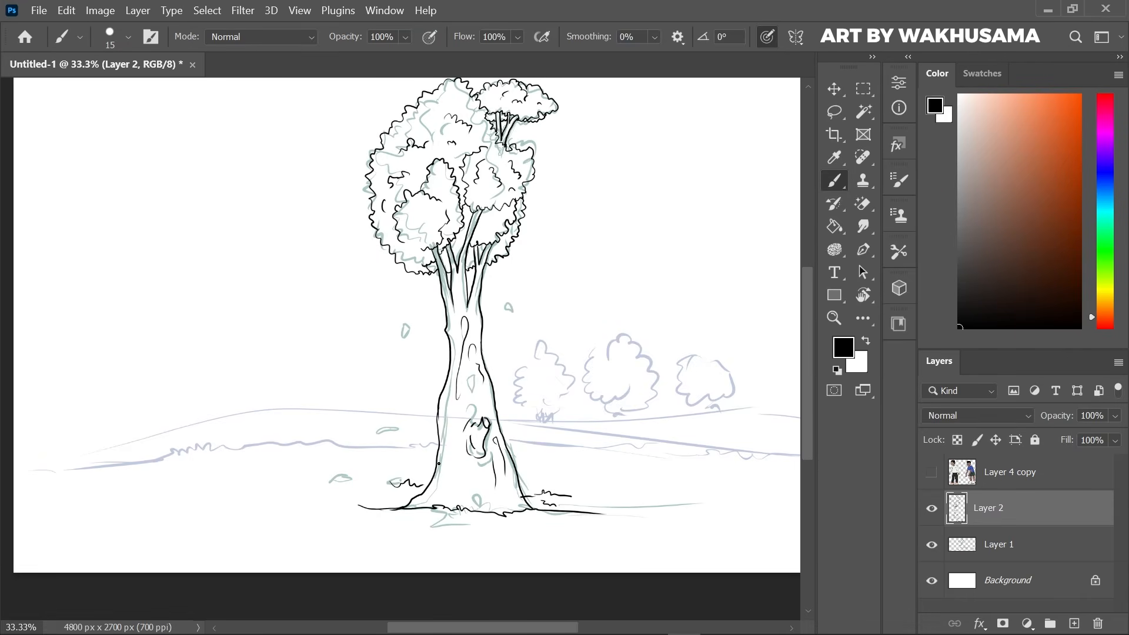
Duplicate the tree's line-art layer and fill the trunk on Layer 2 with a greyish brown.
{"action": "key", "text": "ctrl+minus"}
{"action": "key", "text": "ctrl+j"}
{"action": "left_click", "coordinate": [998, 544]}
{"action": "left_click", "coordinate": [984, 171]}
{"action": "key", "text": "ctrl+plus"}
{"action": "left_click", "coordinate": [834, 226]}
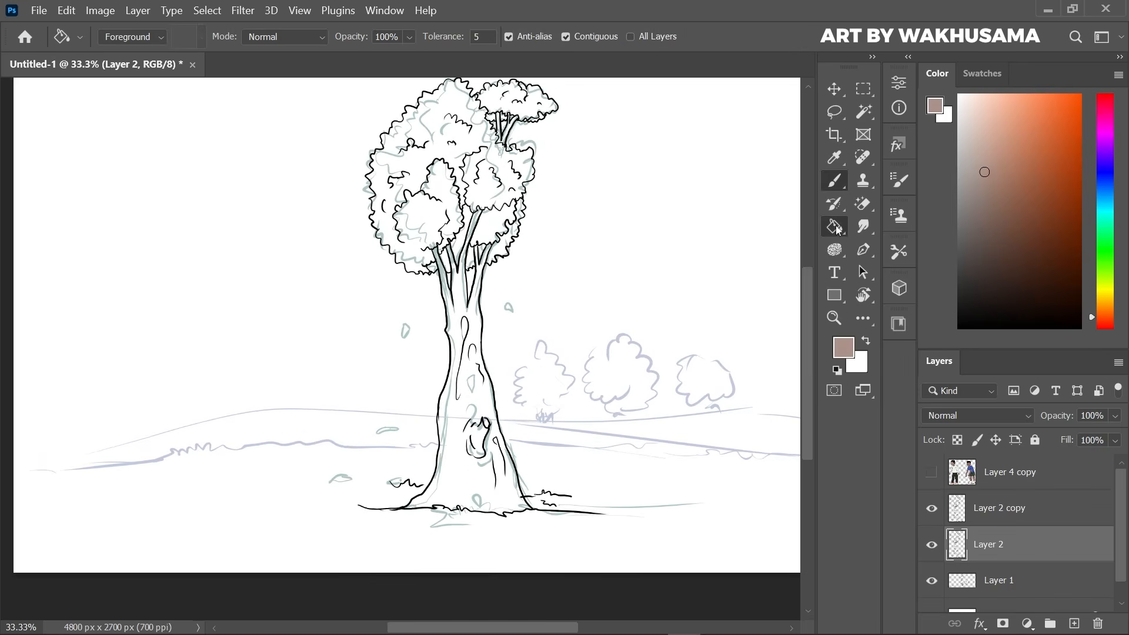
{"action": "left_click", "coordinate": [479, 396]}
{"action": "key", "text": "ctrl+plus"}
{"action": "key", "text": "b"}
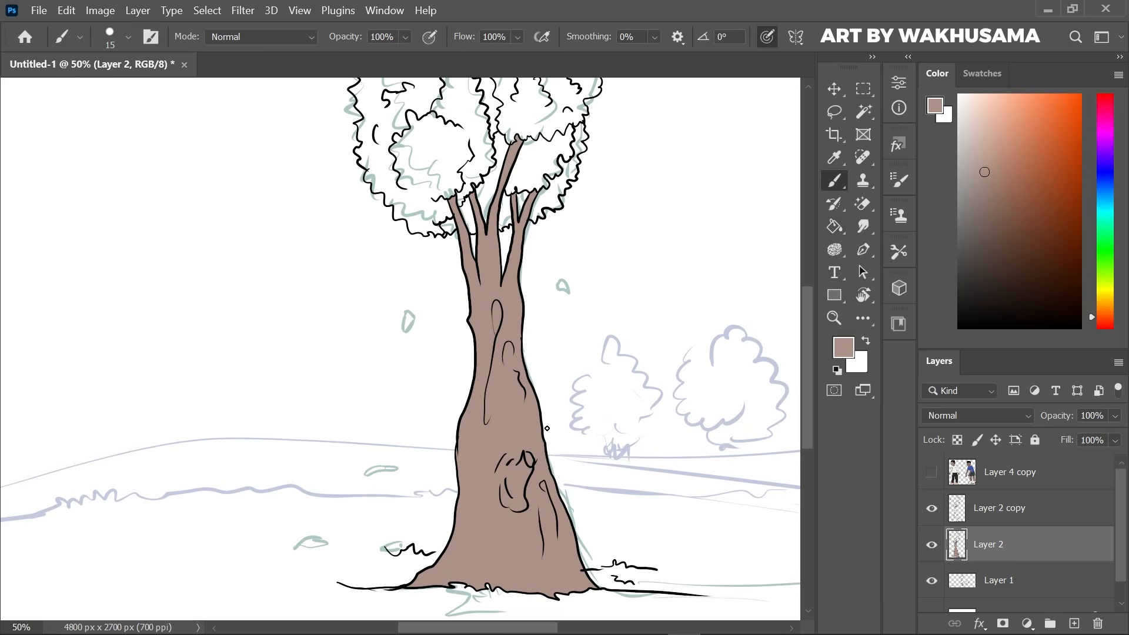
Fill the small branches under the upper-right foliage clump with the same greyish brown.
{"action": "left_click_drag", "start_coordinate": [803, 375], "coordinate": [816, 242]}
{"action": "key", "text": "g"}
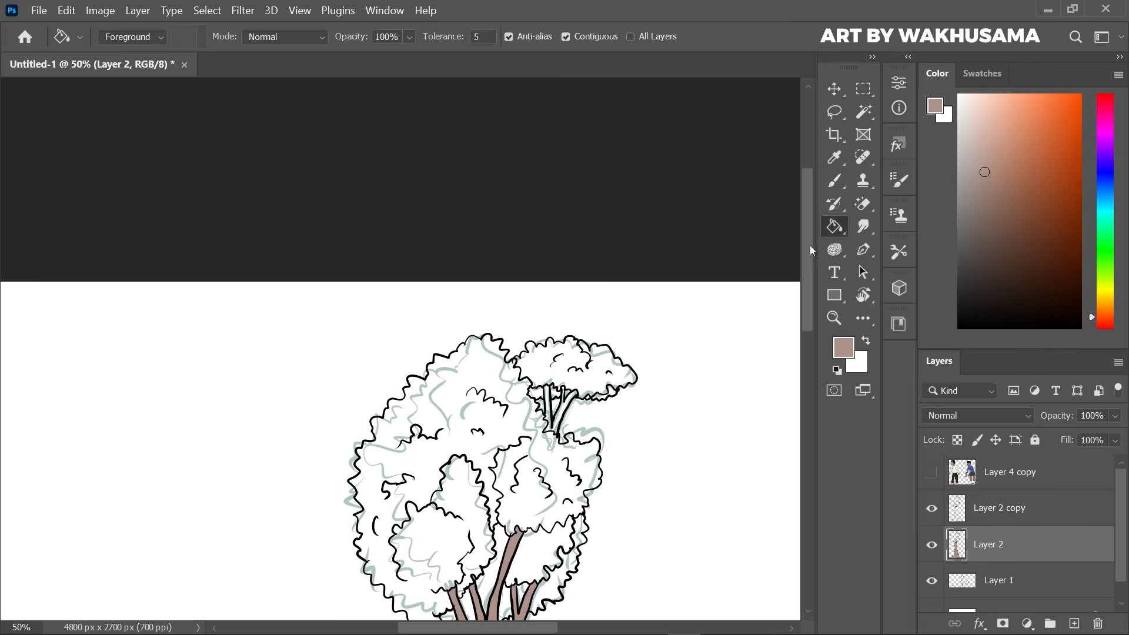
{"action": "key", "text": "ctrl+plus"}
{"action": "left_click", "coordinate": [614, 441]}
{"action": "key", "text": "b"}
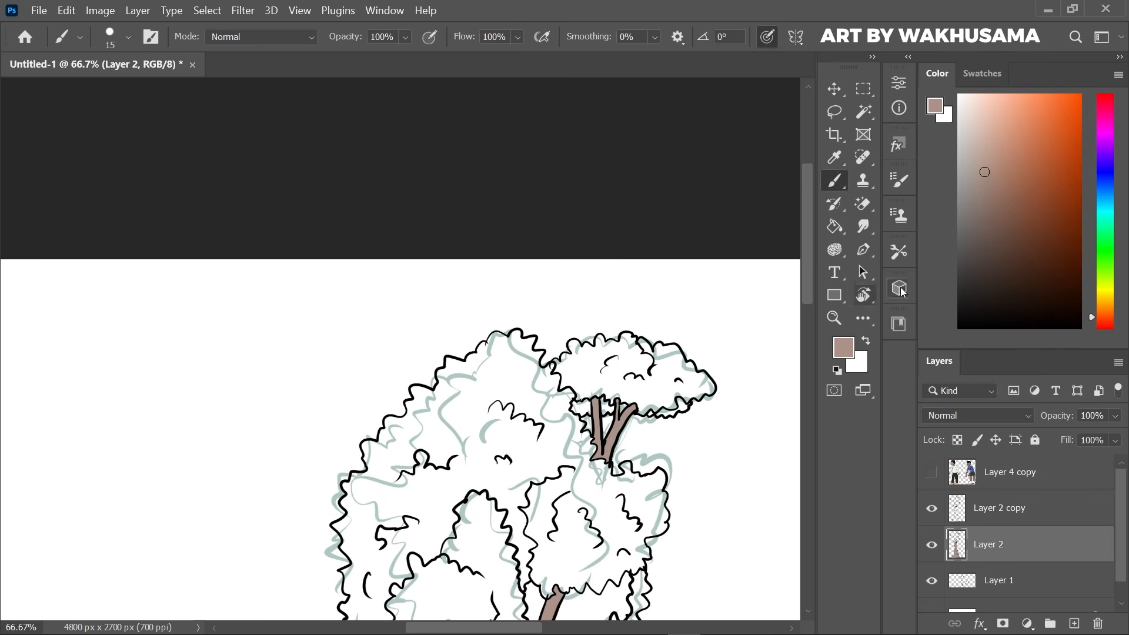
Fill the tree's crown and all main foliage clusters with a medium leaf green.
{"action": "left_click", "coordinate": [1107, 268]}
{"action": "left_click", "coordinate": [1034, 190]}
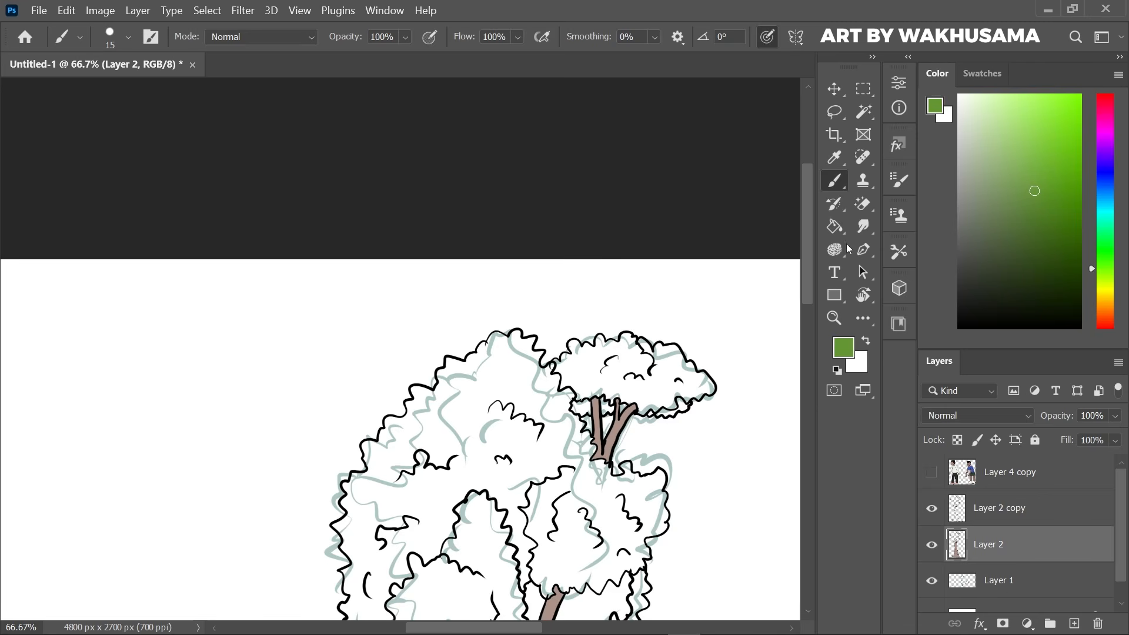
{"action": "key", "text": "g"}
{"action": "left_click", "coordinate": [643, 389]}
{"action": "left_click", "coordinate": [540, 408]}
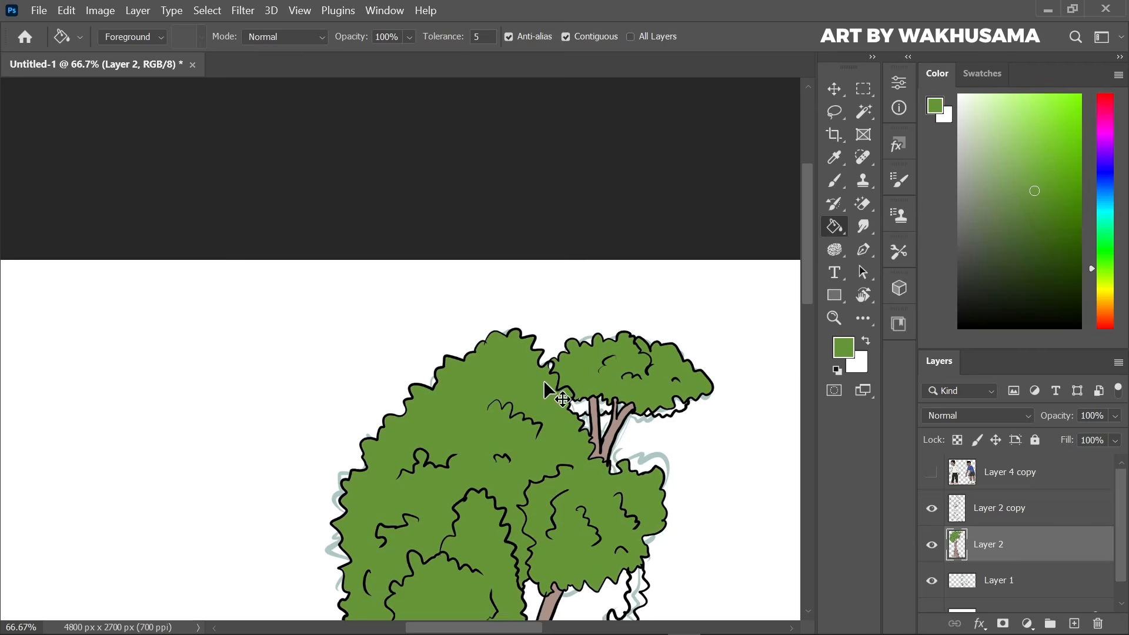
{"action": "key", "text": "ctrl+minus"}
{"action": "key", "text": "ctrl+minus"}
{"action": "key", "text": "ctrl+plus"}
{"action": "key", "text": "ctrl+plus"}
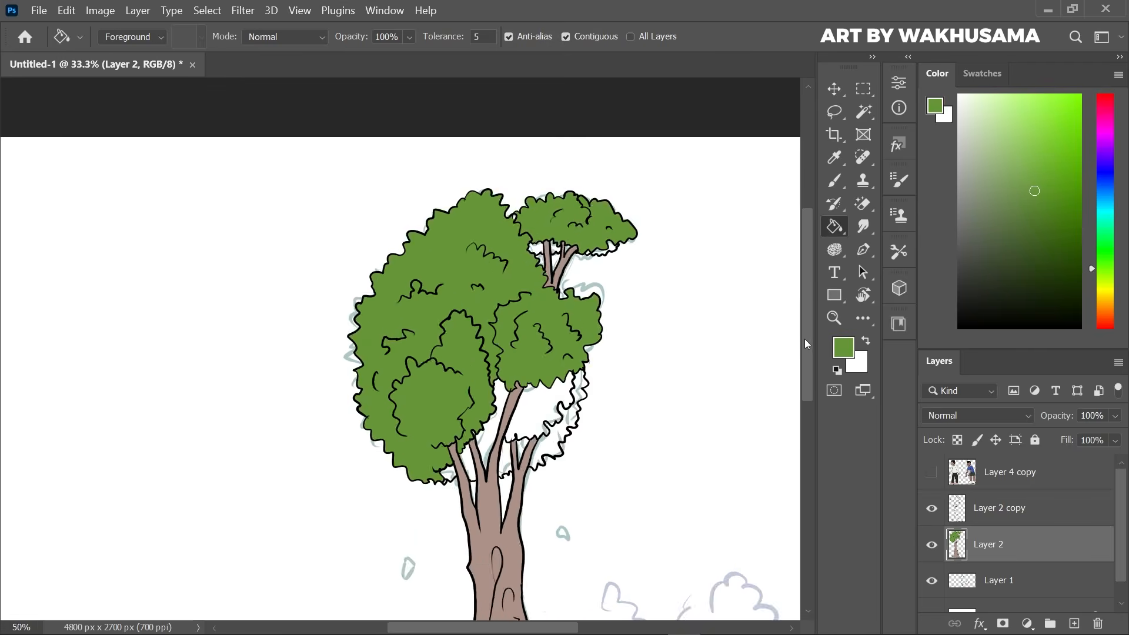
{"action": "left_click", "coordinate": [584, 436]}
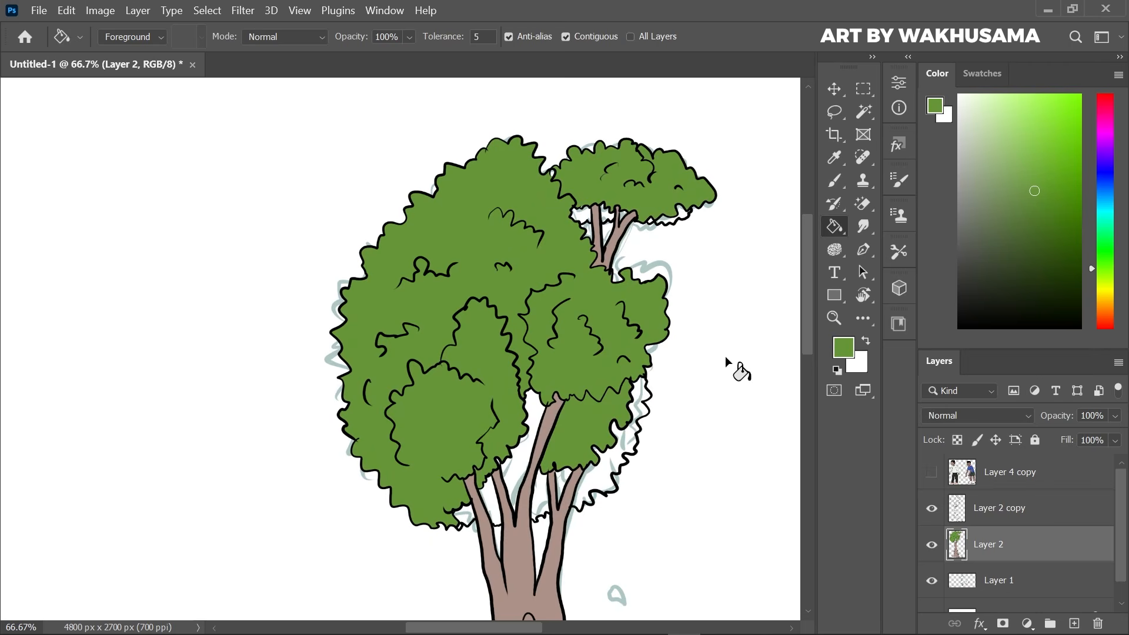
Fill the underside of the upper-right foliage clump with a darker green.
{"action": "key", "text": "b"}
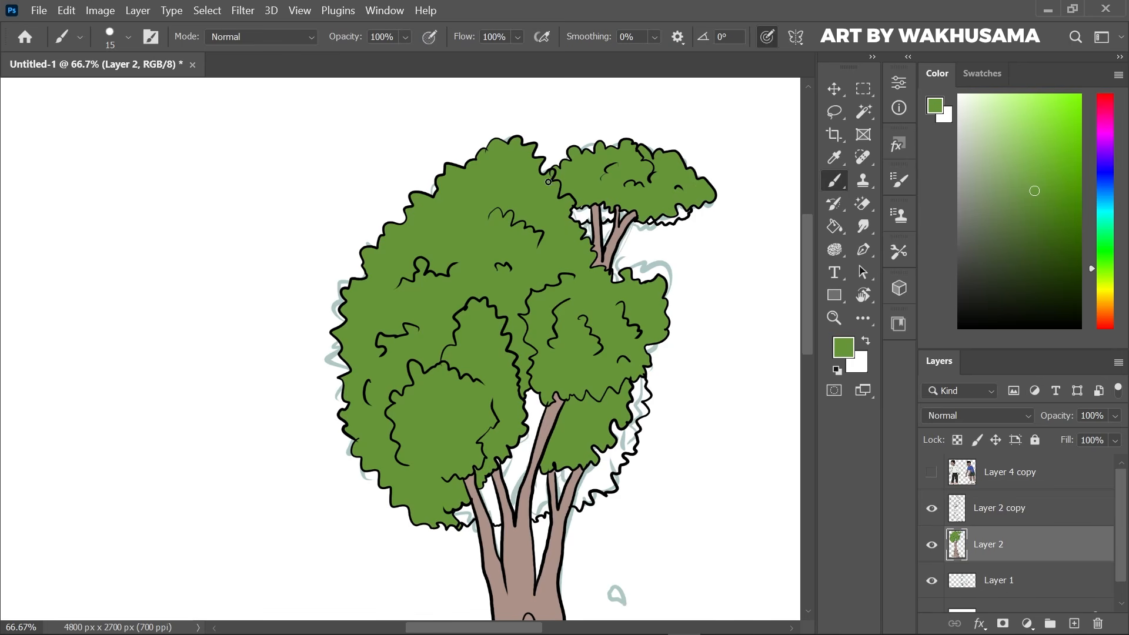
{"action": "left_click_drag", "start_coordinate": [1018, 228], "coordinate": [1030, 217]}
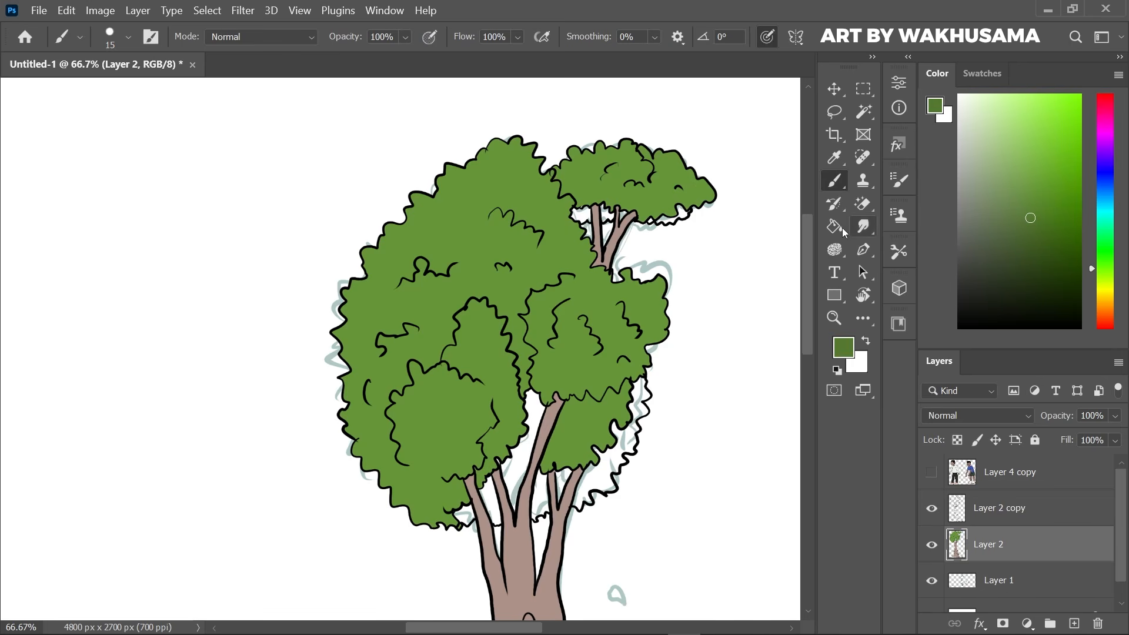
{"action": "left_click", "coordinate": [843, 230]}
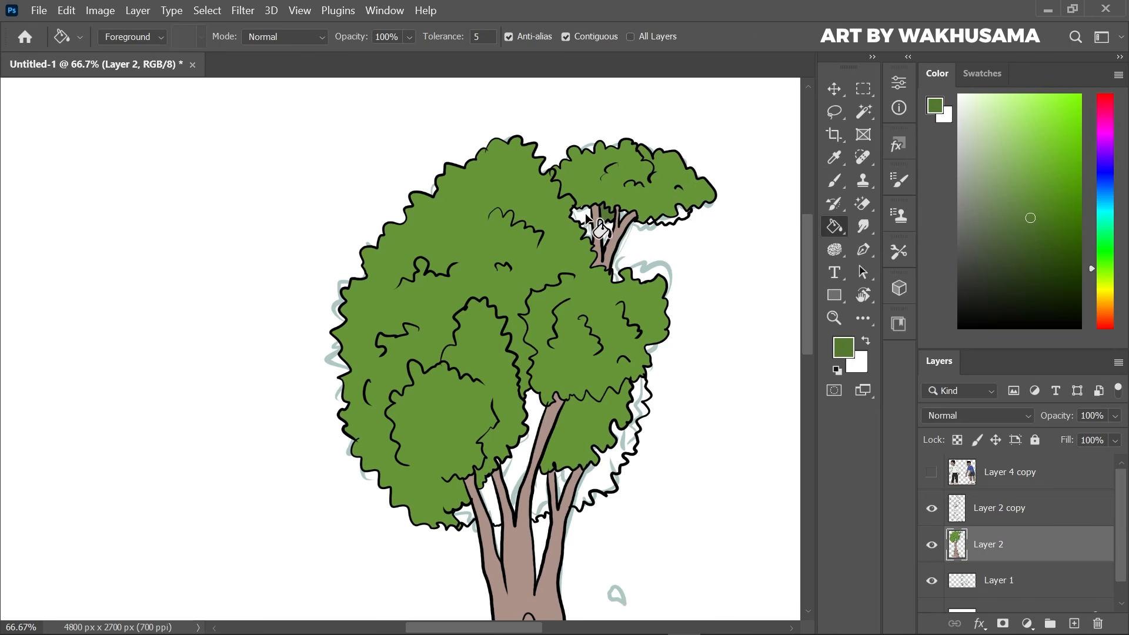
{"action": "left_click", "coordinate": [586, 215]}
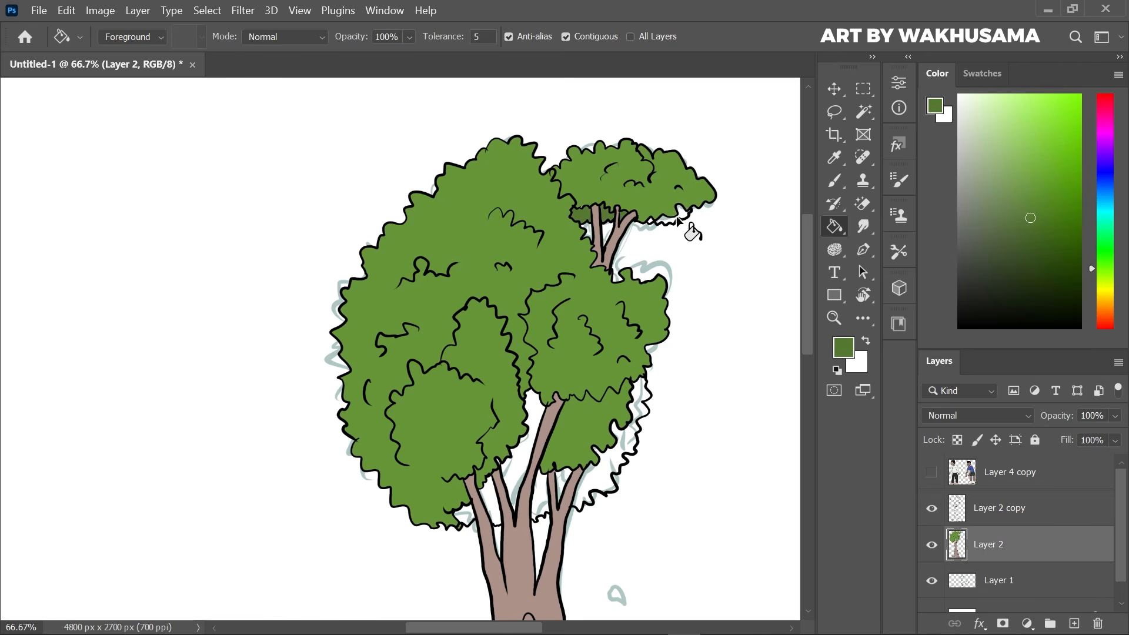
{"action": "key", "text": "b"}
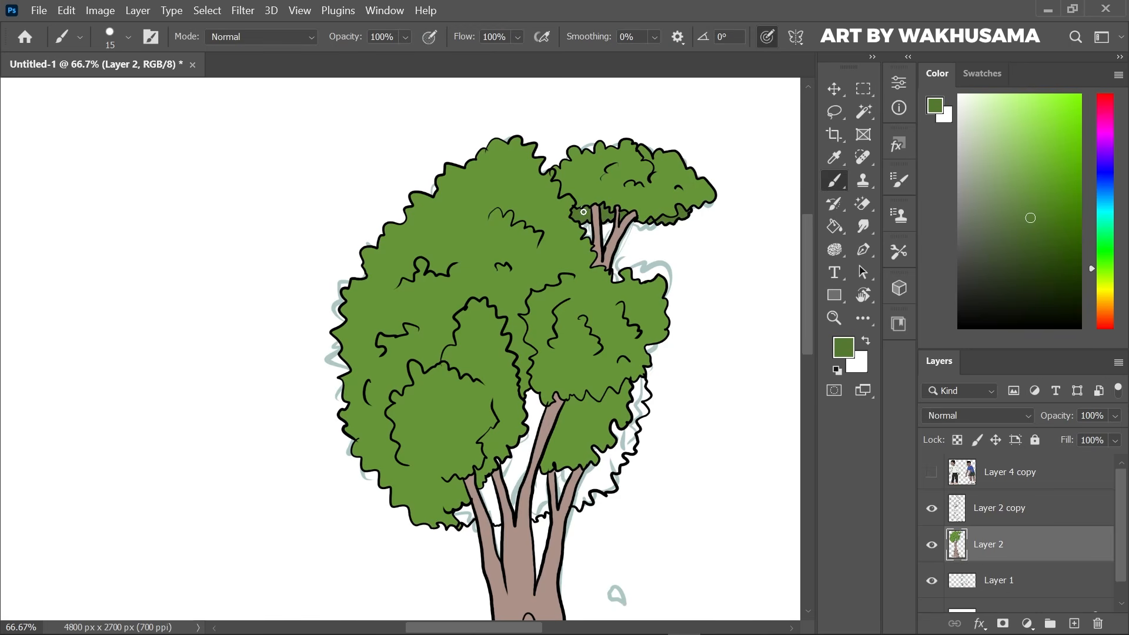
Fill the shaded foliage between the branches and along the crown's lower-right edge with the darker green.
{"action": "scroll", "coordinate": [806, 278], "scroll_direction": "down", "scroll_amount": 3}
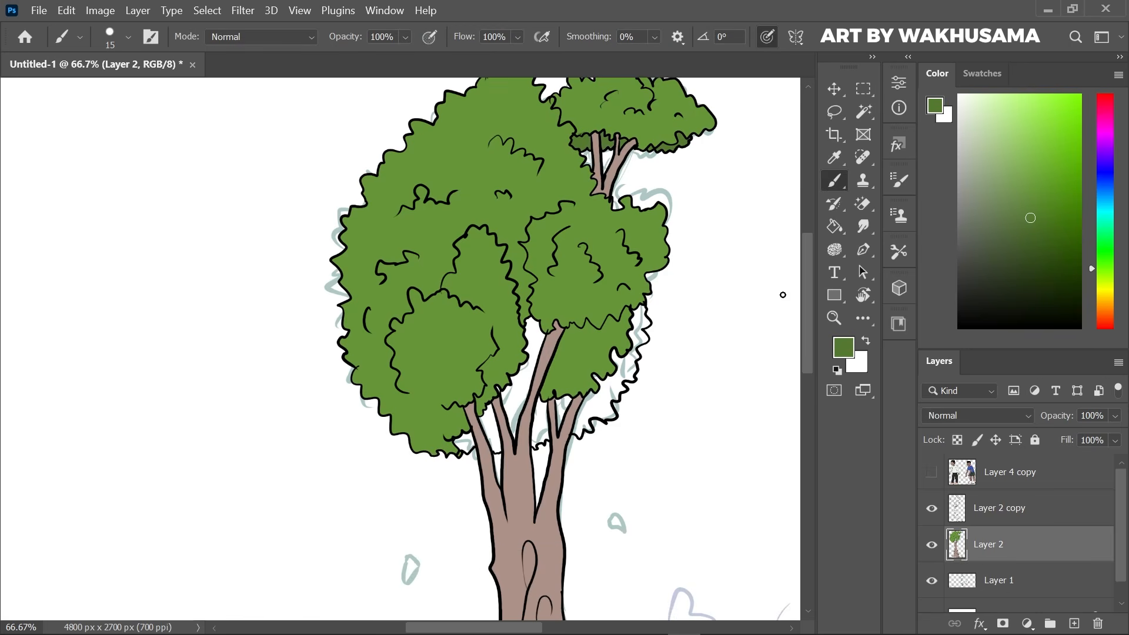
{"action": "key", "text": "g"}
{"action": "left_click", "coordinate": [535, 336]}
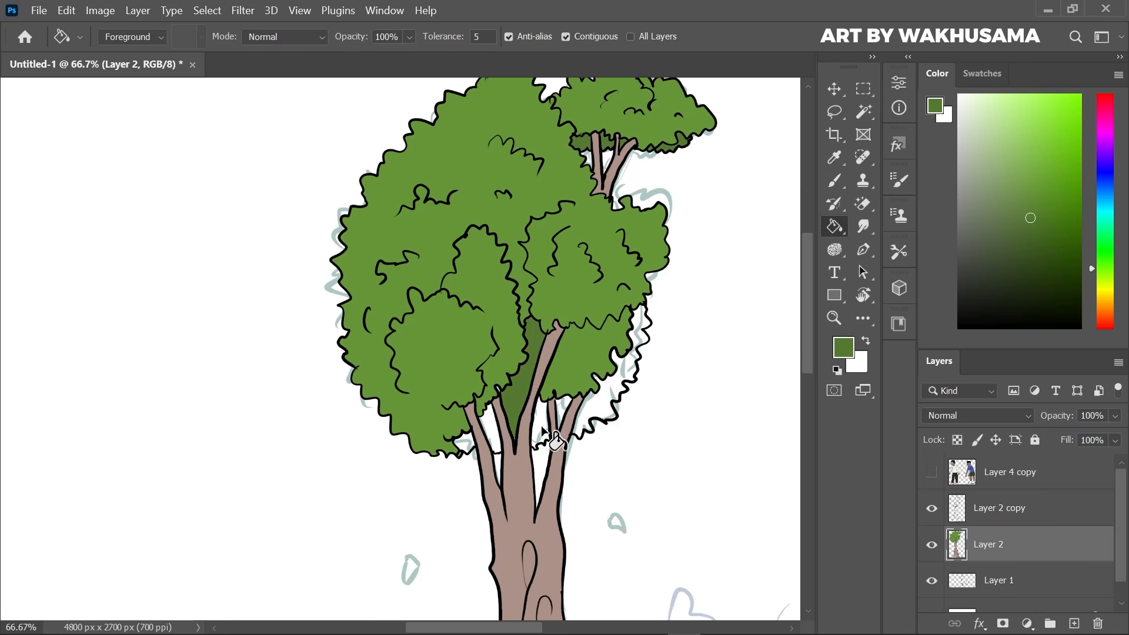
{"action": "left_click", "coordinate": [595, 399]}
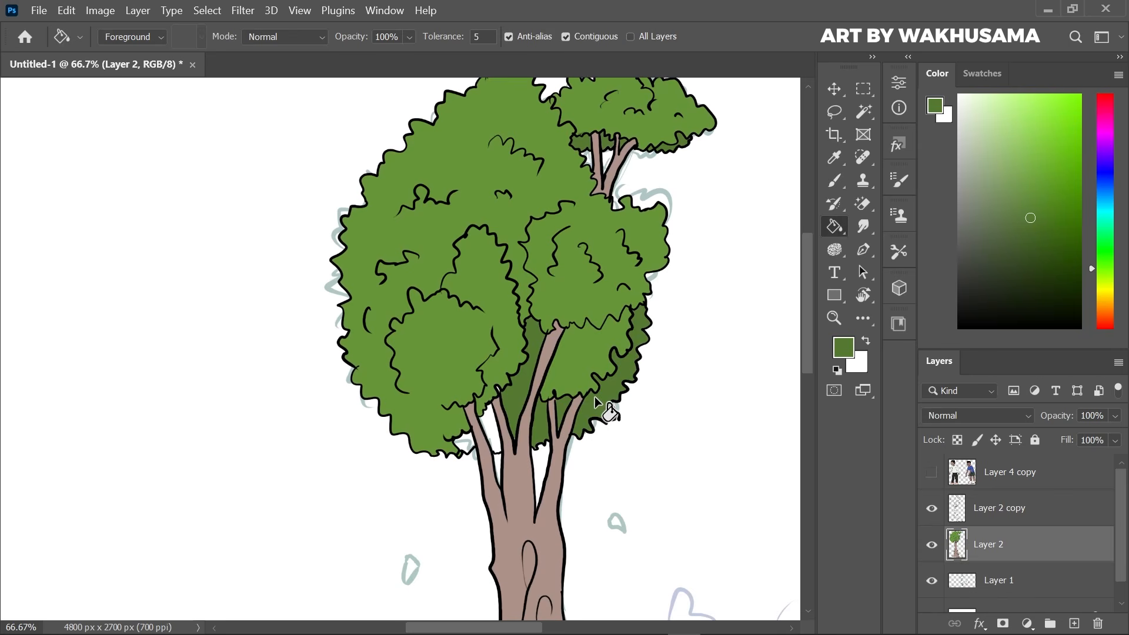
{"action": "left_click", "coordinate": [505, 427]}
{"action": "left_click", "coordinate": [472, 442]}
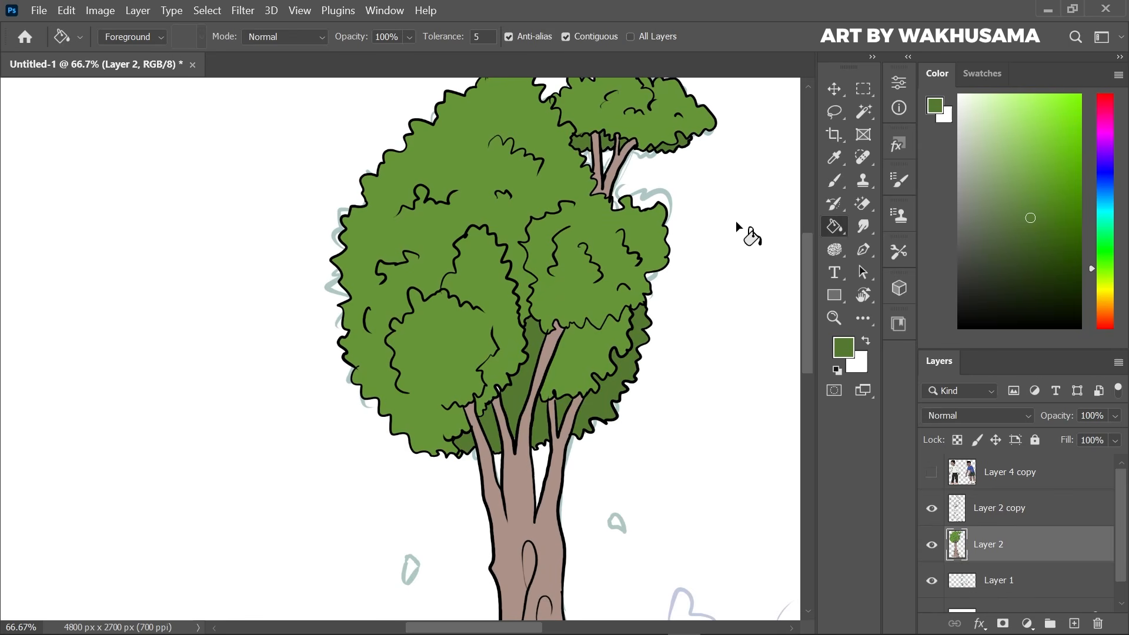
Touch up the tops of the branches with the trunk's greyish brown.
{"action": "left_click", "coordinate": [983, 74]}
{"action": "left_click", "coordinate": [932, 130]}
{"action": "key", "text": "b"}
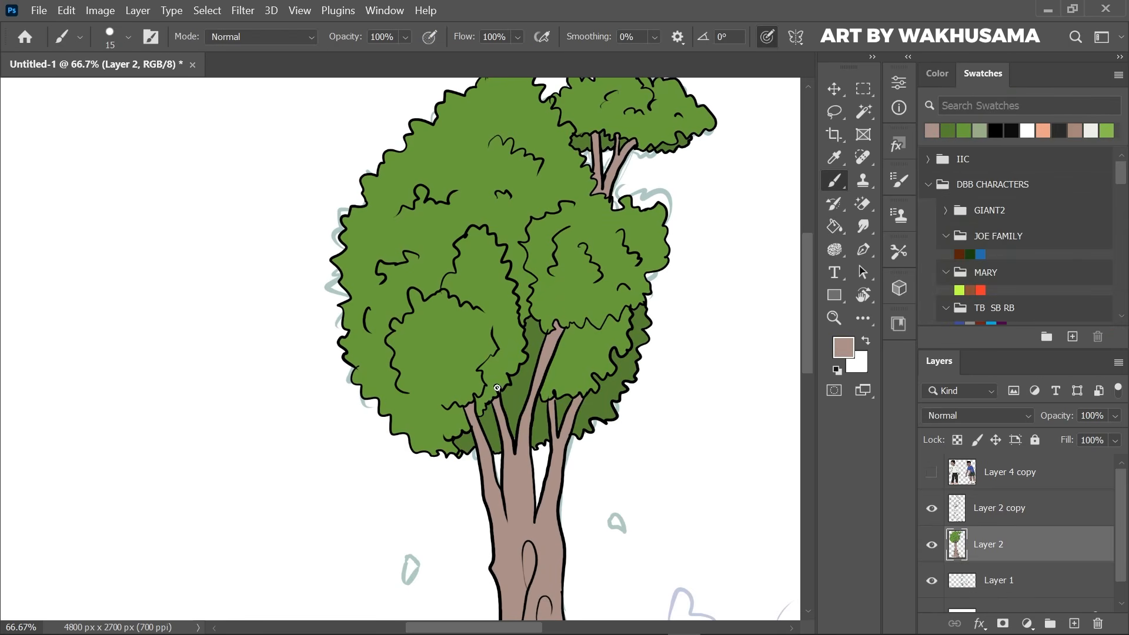
{"action": "key", "text": "ctrl+minus"}
{"action": "key", "text": "ctrl+minus"}
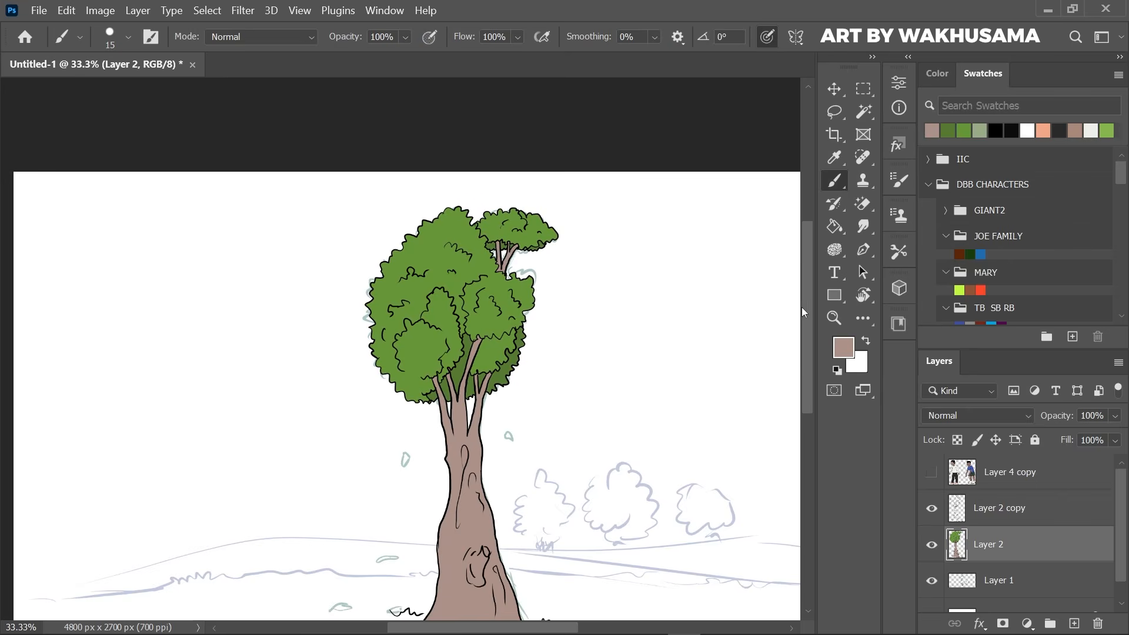
Merge the coloured tree on Layer 2 with its line-art copy.
{"action": "left_click_drag", "start_coordinate": [803, 307], "coordinate": [802, 350]}
{"action": "key", "text": "ctrl+minus"}
{"action": "left_click", "coordinate": [1026, 517], "text": "shift"}
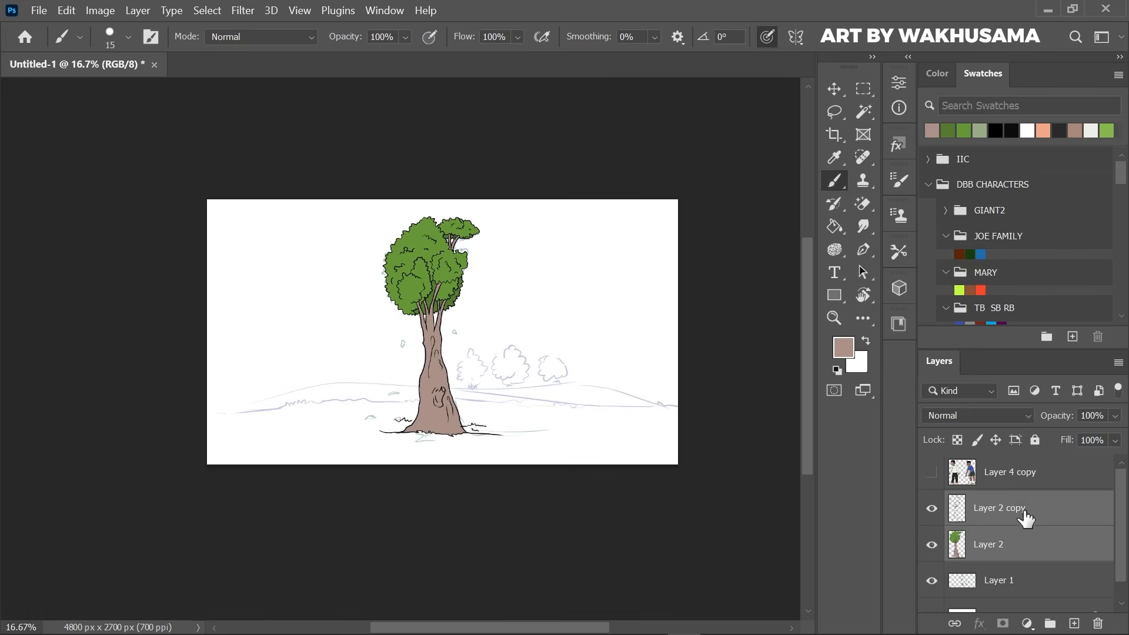
{"action": "right_click", "coordinate": [1026, 517]}
{"action": "left_click", "coordinate": [899, 615]}
Draw a black ground line with small grass tufts across the whole canvas width on a new Layer 2.
{"action": "key", "text": "ctrl+shift+n"}
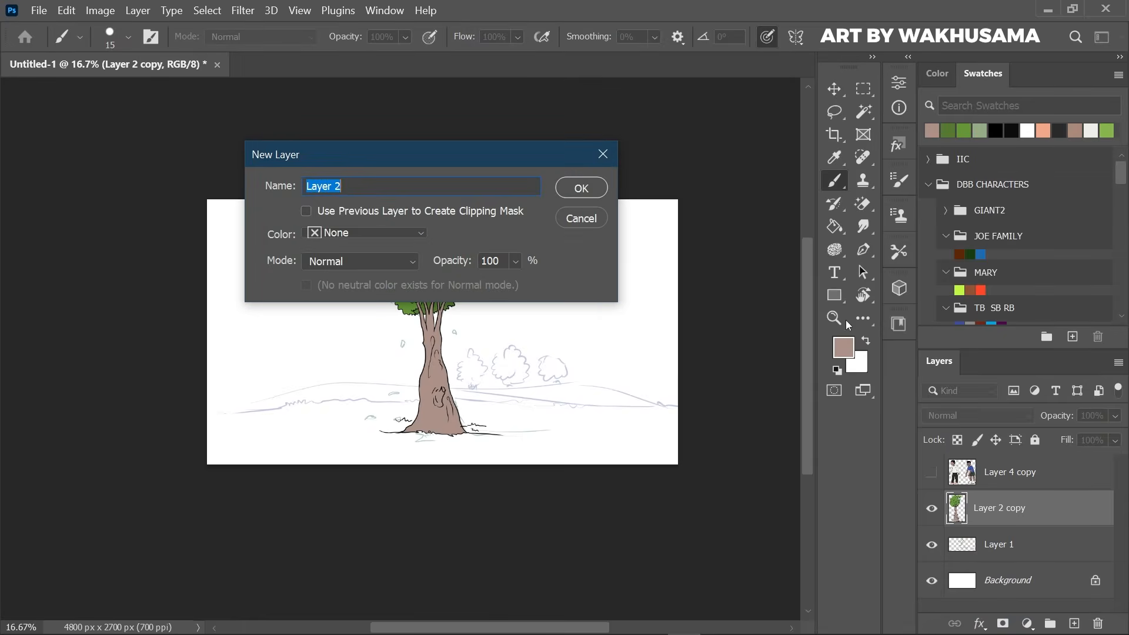
{"action": "left_click", "coordinate": [579, 196]}
{"action": "left_click", "coordinate": [935, 75]}
{"action": "key", "text": "d"}
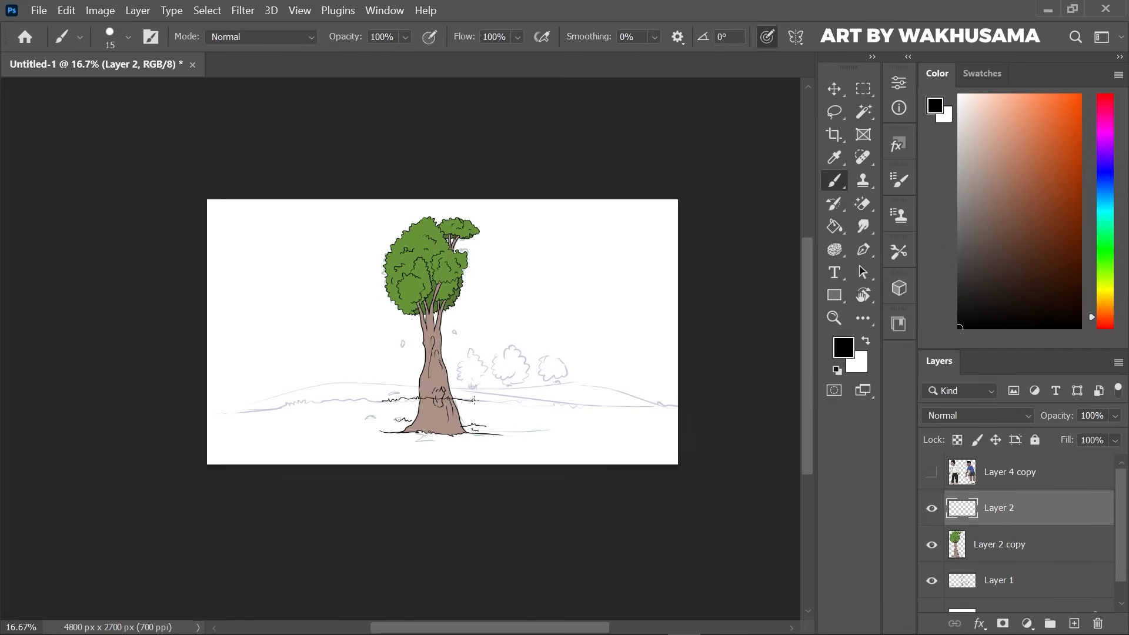
{"action": "left_click_drag", "start_coordinate": [500, 401], "coordinate": [515, 401]}
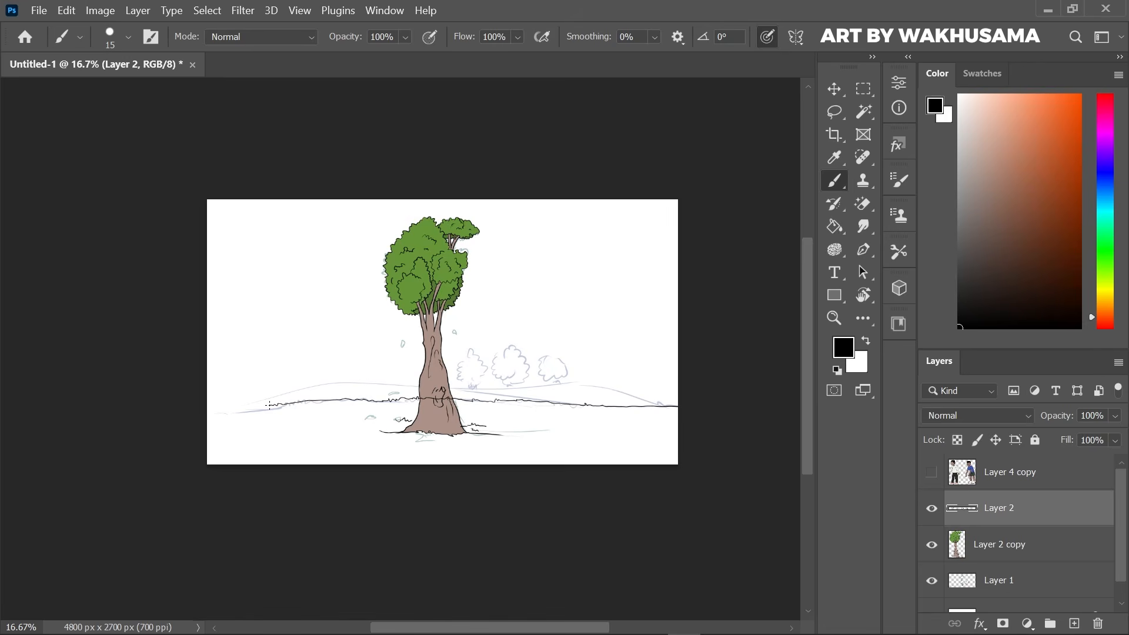
{"action": "left_click_drag", "start_coordinate": [269, 405], "coordinate": [52, 427]}
Fill the area below the ground line with light green and place the ground layer beneath the tree layer.
{"action": "left_click", "coordinate": [834, 226]}
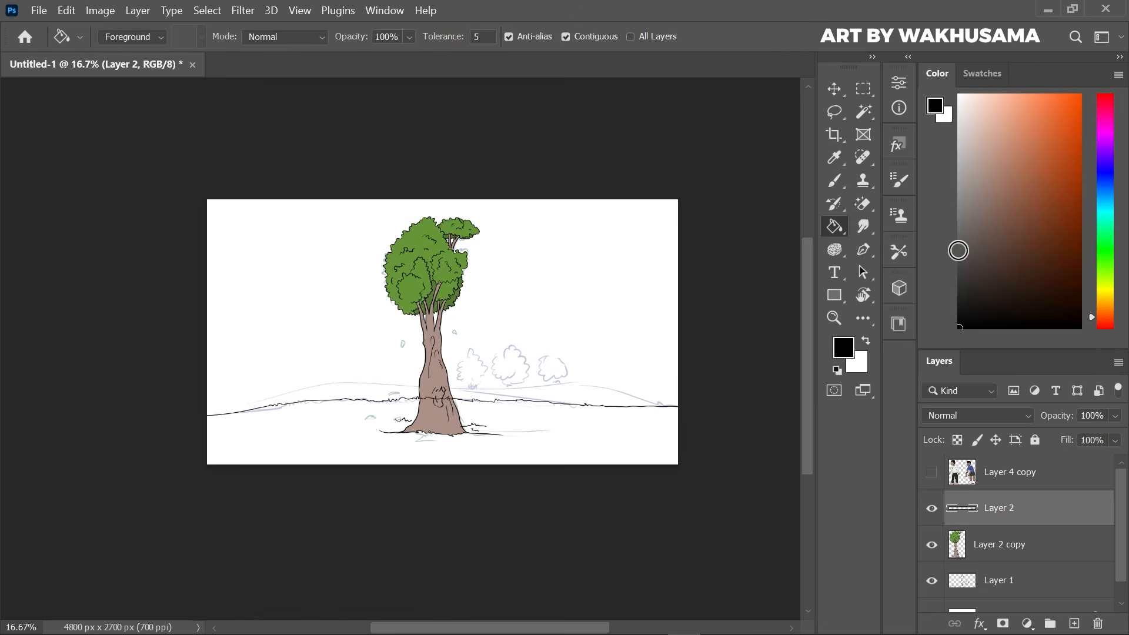
{"action": "left_click", "coordinate": [1105, 265]}
{"action": "left_click_drag", "start_coordinate": [1045, 171], "coordinate": [1016, 141]}
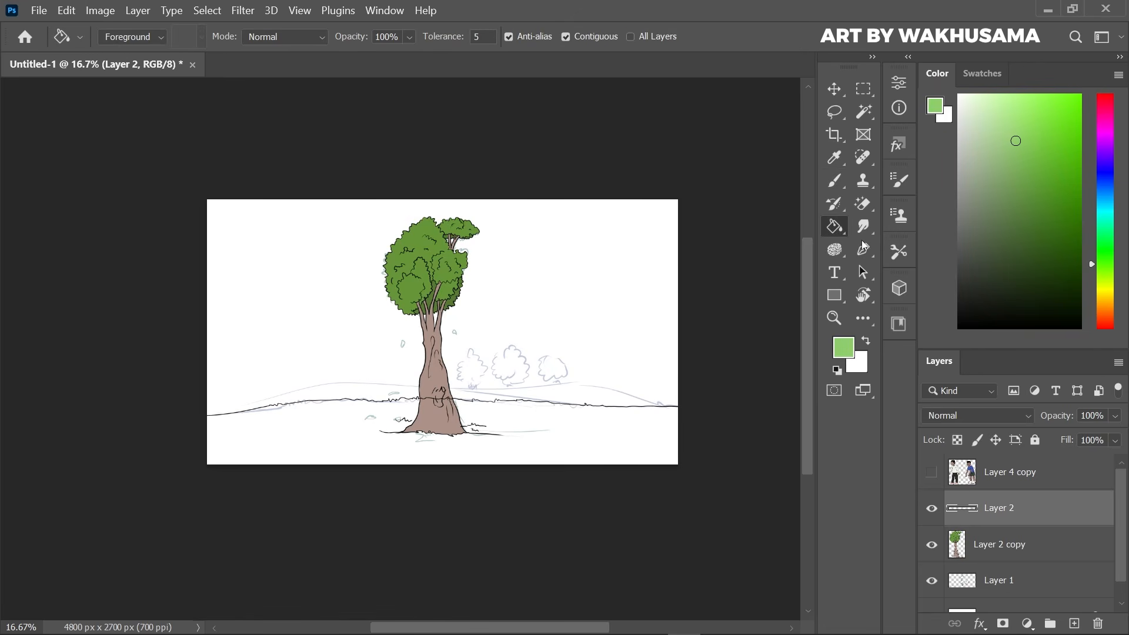
{"action": "left_click", "coordinate": [632, 435]}
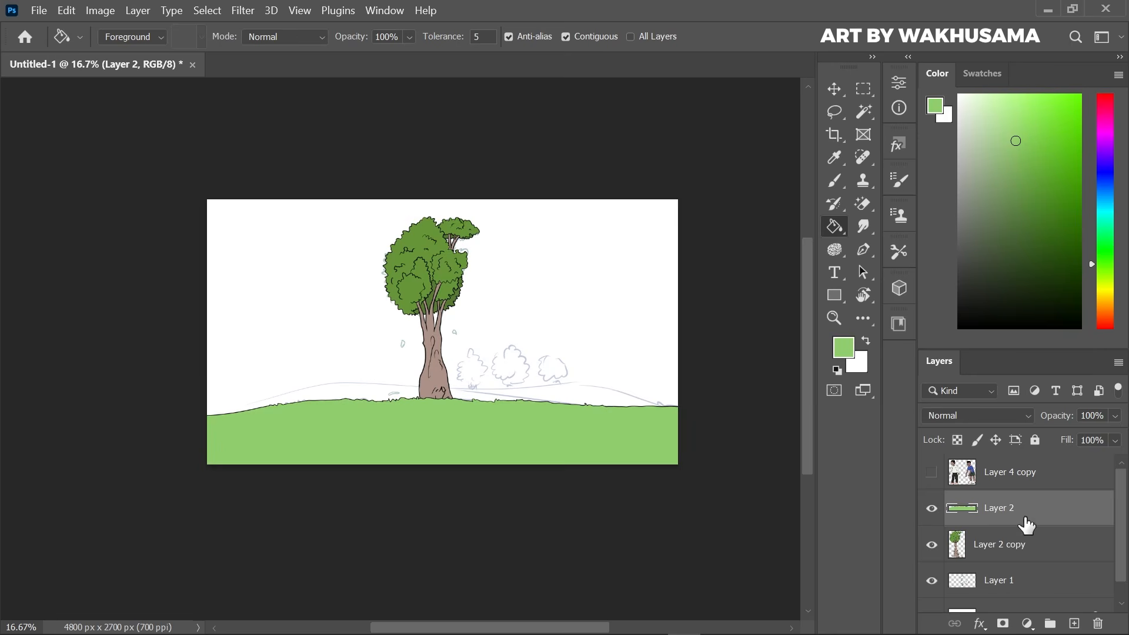
{"action": "left_click_drag", "start_coordinate": [1025, 522], "coordinate": [1033, 558]}
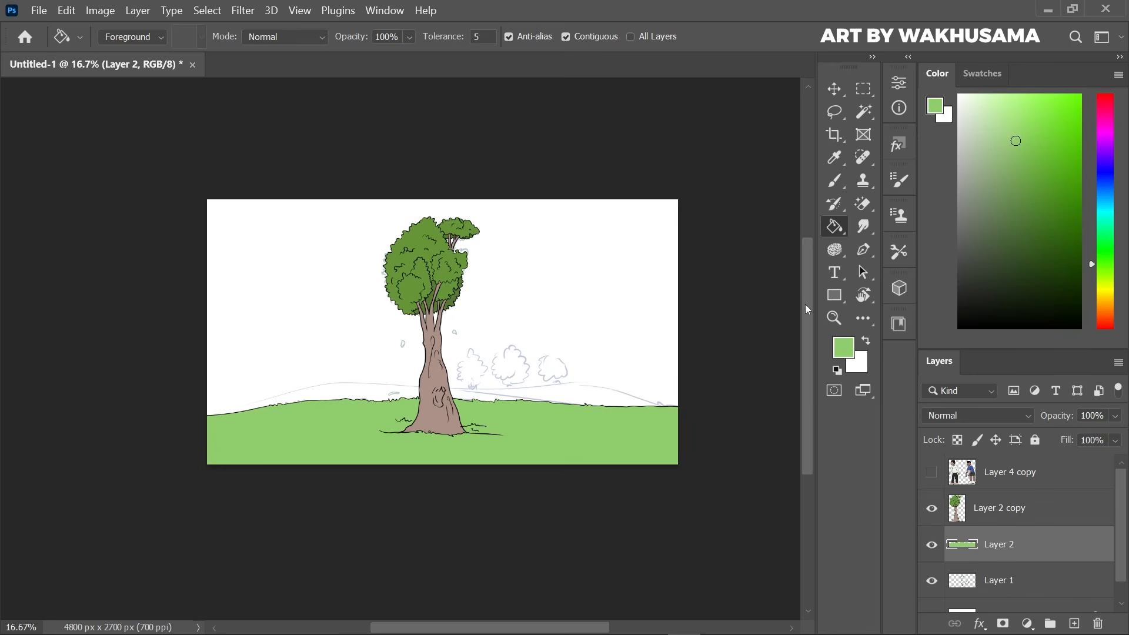
Lock the ground layer's transparency and paint light tan dirt patches around the tree with a 73 px Hard Round Pressure Opacity and Flow brush.
{"action": "left_click", "coordinate": [958, 440]}
{"action": "key", "text": "b"}
{"action": "left_click", "coordinate": [128, 36]}
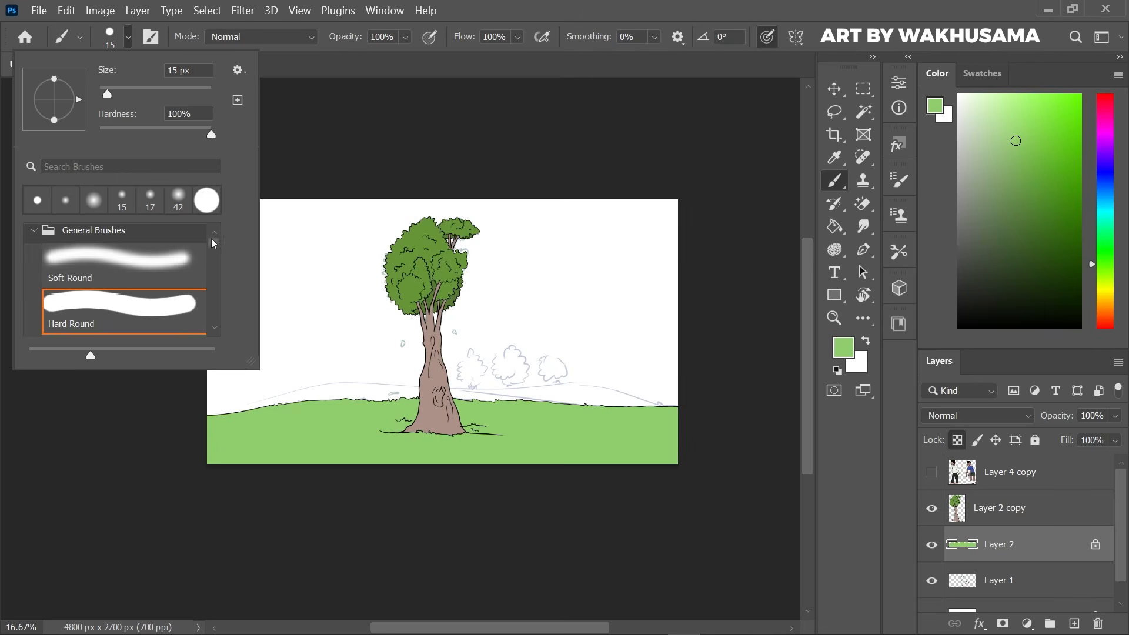
{"action": "left_click_drag", "start_coordinate": [211, 238], "coordinate": [210, 252]}
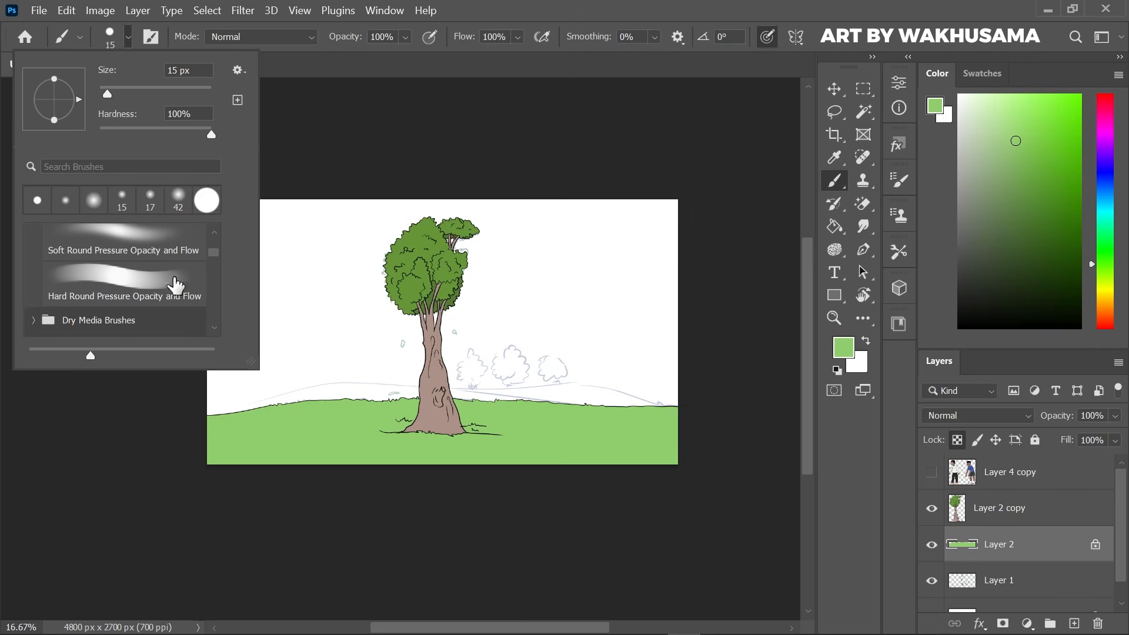
{"action": "left_click", "coordinate": [170, 285]}
{"action": "left_click", "coordinate": [1110, 306]}
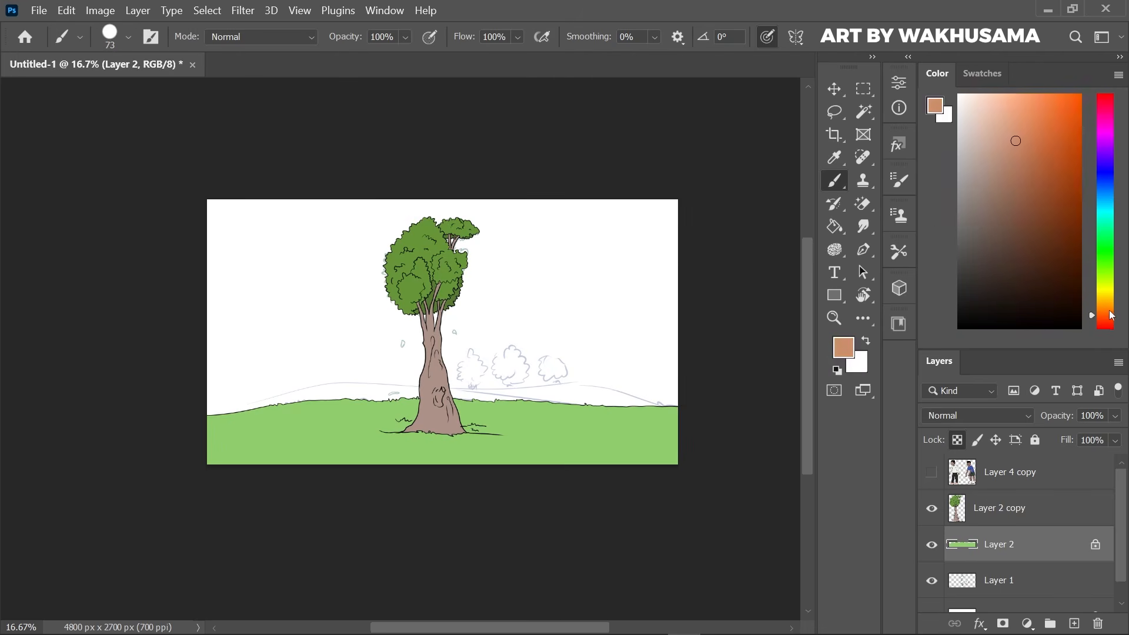
{"action": "left_click_drag", "start_coordinate": [1023, 179], "coordinate": [997, 135]}
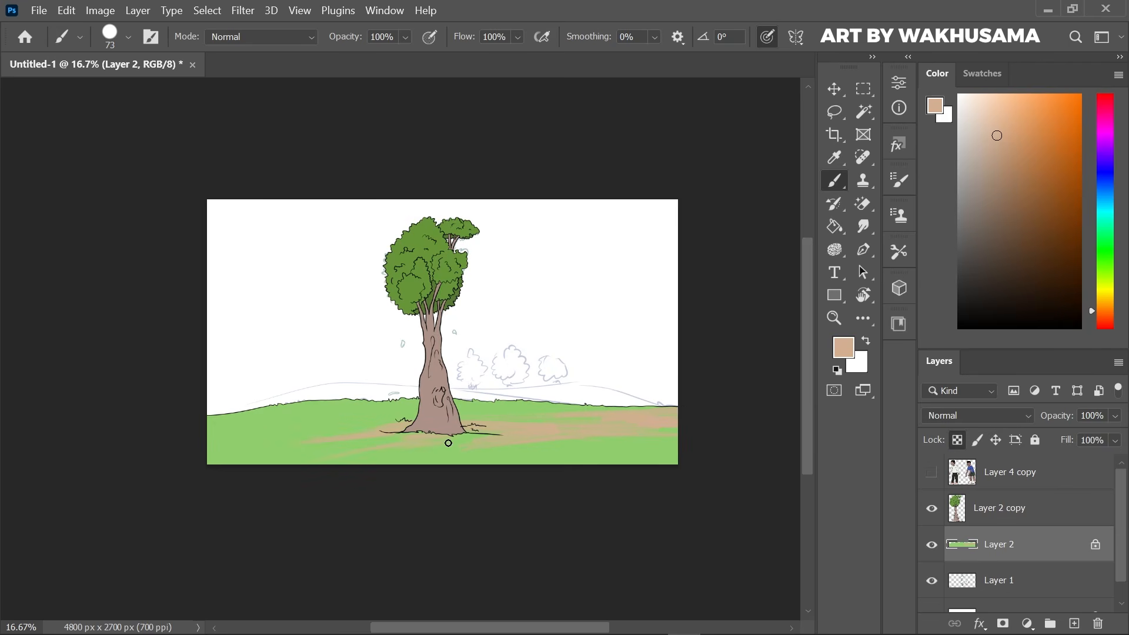
Paint darker brown streaks along the dirt path and unlock the ground layer's transparent pixels.
{"action": "left_click", "coordinate": [1004, 177]}
{"action": "mouse_move", "coordinate": [527, 427]}
{"action": "left_mouse_down"}
{"action": "mouse_move", "coordinate": [498, 428]}
{"action": "mouse_move", "coordinate": [632, 426]}
{"action": "mouse_move", "coordinate": [582, 433]}
{"action": "mouse_move", "coordinate": [645, 415]}
{"action": "left_mouse_up"}
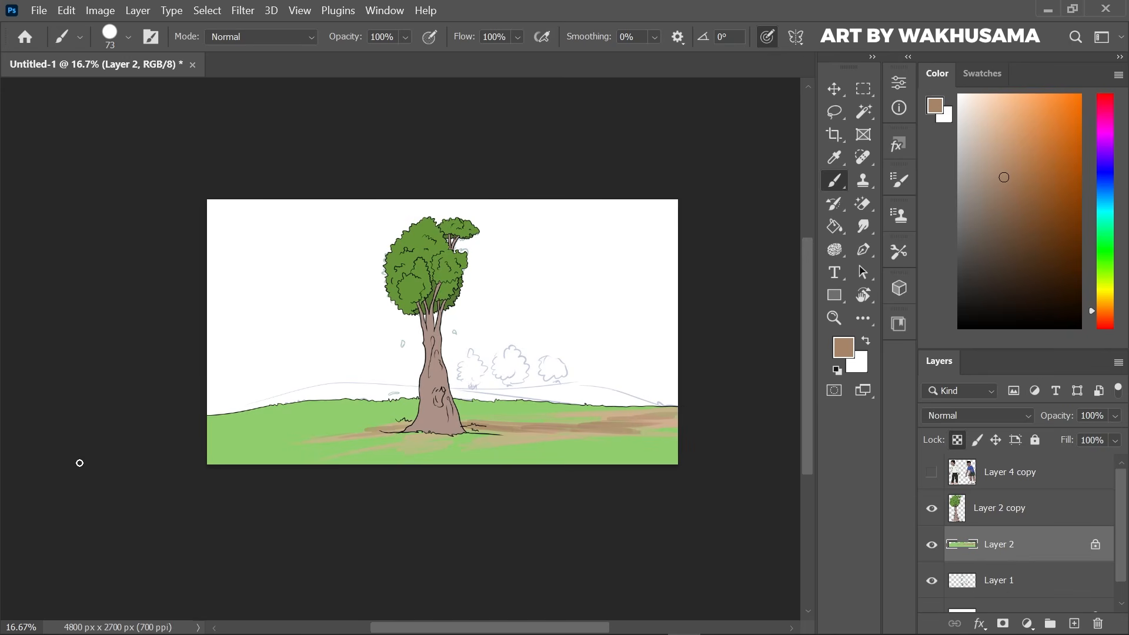
{"action": "left_click", "coordinate": [957, 440]}
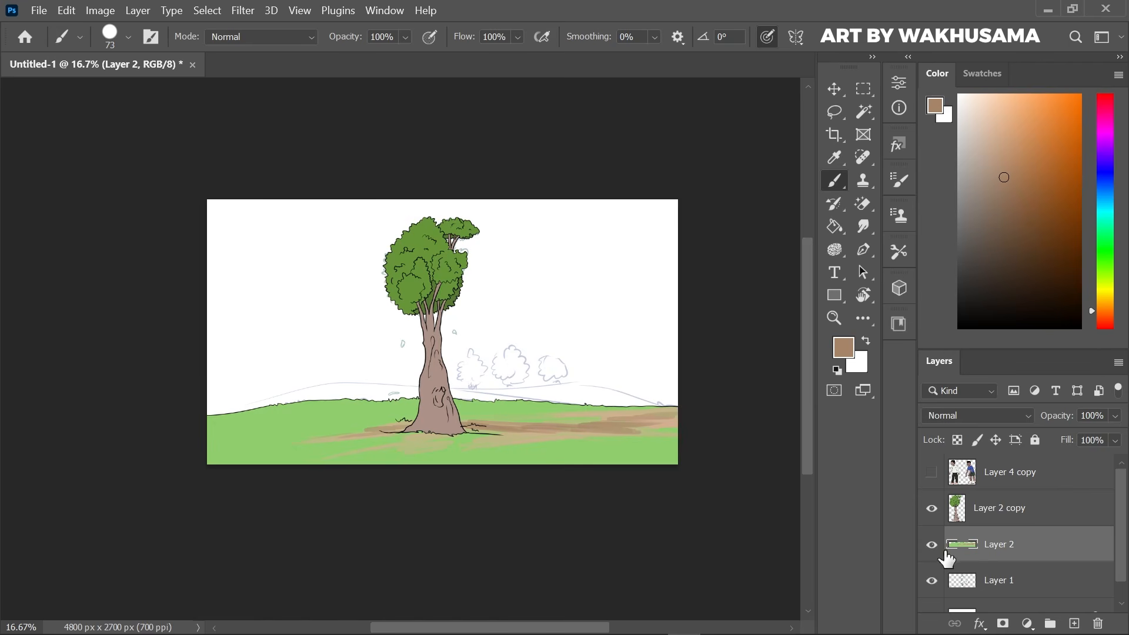
Create Layer 3 above the sketch on Layer 1 and set up a black 20 px Hard Round brush.
{"action": "left_click", "coordinate": [1002, 585]}
{"action": "key", "text": "ctrl+shift+n"}
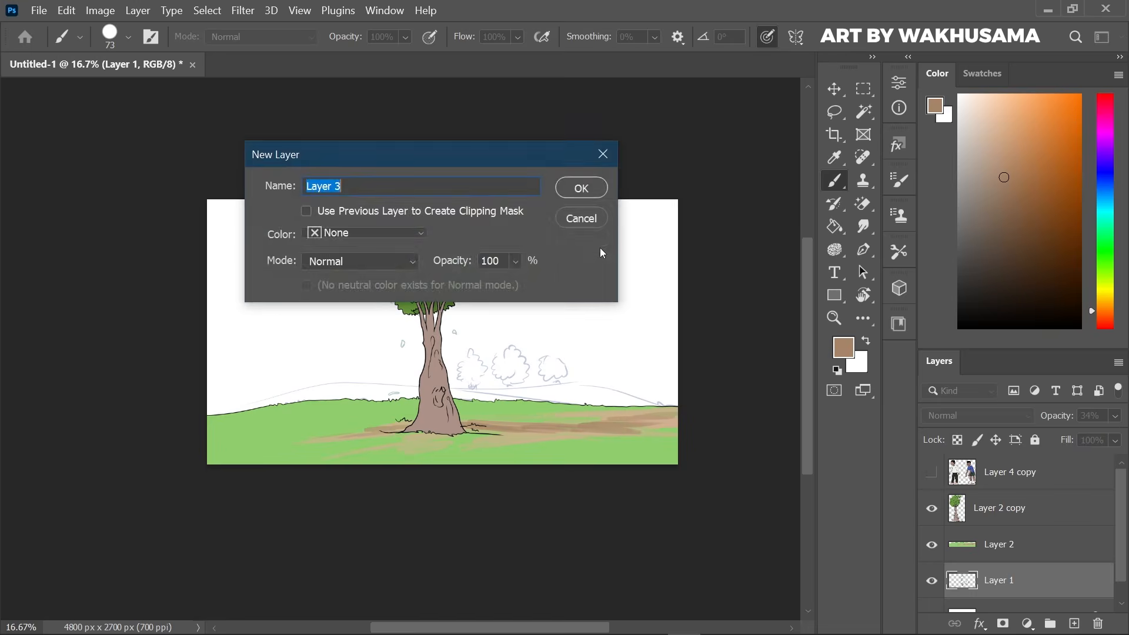
{"action": "key", "text": "Return"}
{"action": "key", "text": "d"}
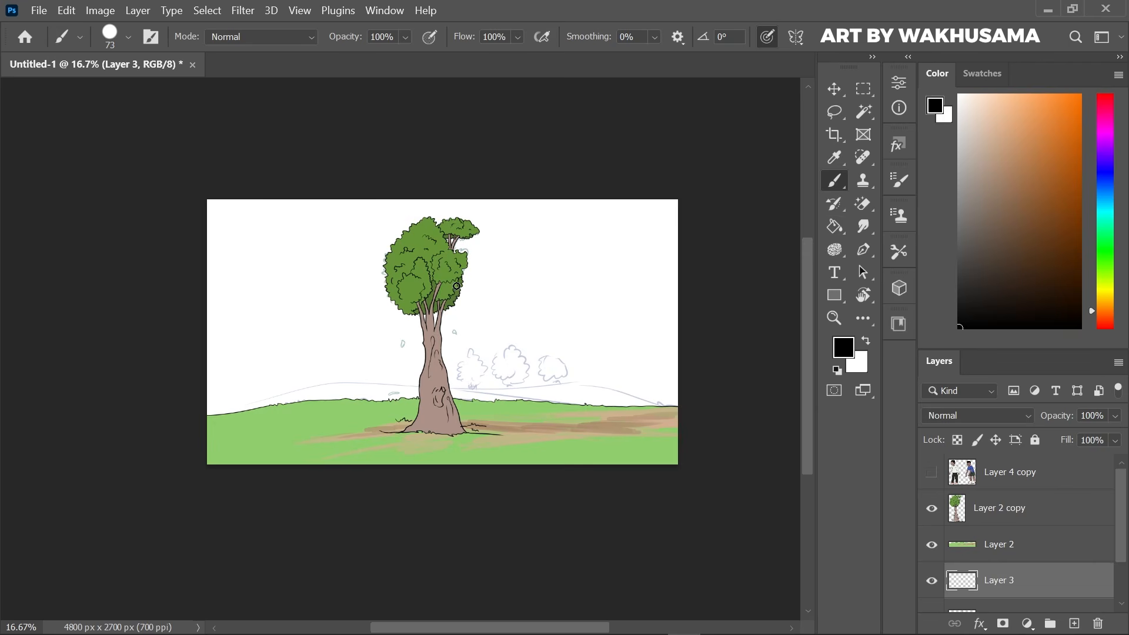
{"action": "key", "text": "bracketleft"}
{"action": "key", "text": "bracketleft"}
{"action": "key", "text": "bracketleft"}
{"action": "left_click", "coordinate": [128, 36]}
{"action": "left_click_drag", "start_coordinate": [217, 257], "coordinate": [199, 240]}
{"action": "left_click", "coordinate": [152, 309]}
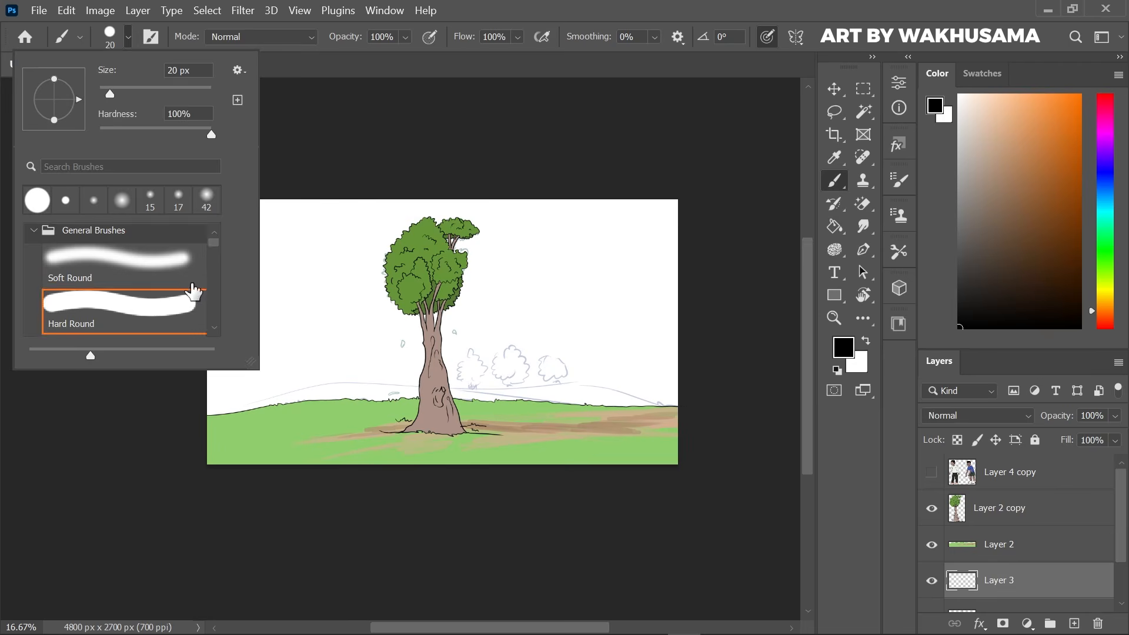
{"action": "left_click", "coordinate": [678, 7]}
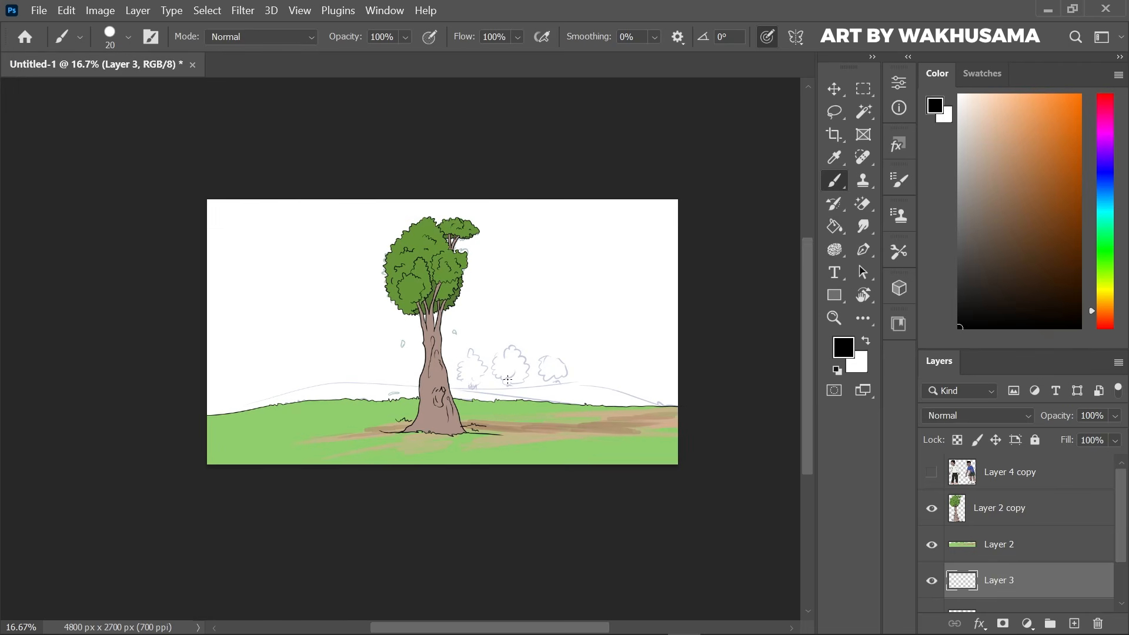
Ink the distant hill's outline behind the left side of the ground with a 9 px black brush.
{"action": "key", "text": "bracketleft"}
{"action": "key", "text": "bracketleft"}
{"action": "key", "text": "bracketleft"}
{"action": "key", "text": "bracketleft"}
{"action": "key", "text": "bracketleft"}
{"action": "key", "text": "bracketleft"}
{"action": "key", "text": "bracketleft"}
{"action": "mouse_move", "coordinate": [518, 297]}
{"action": "left_mouse_down"}
{"action": "mouse_move", "coordinate": [556, 337]}
{"action": "mouse_move", "coordinate": [626, 322]}
{"action": "left_mouse_up"}
{"action": "key", "text": "bracketright"}
{"action": "mouse_move", "coordinate": [609, 284]}
{"action": "left_mouse_down"}
{"action": "mouse_move", "coordinate": [623, 197]}
{"action": "mouse_move", "coordinate": [663, 264]}
{"action": "left_mouse_up"}
{"action": "key", "text": "ctrl+z"}
{"action": "key", "text": "ctrl+z"}
{"action": "key", "text": "ctrl+z"}
Ink the background tree nearest the main trunk, with a wavy crown, foliage details and a short trunk.
{"action": "key", "text": "ctrl+plus"}
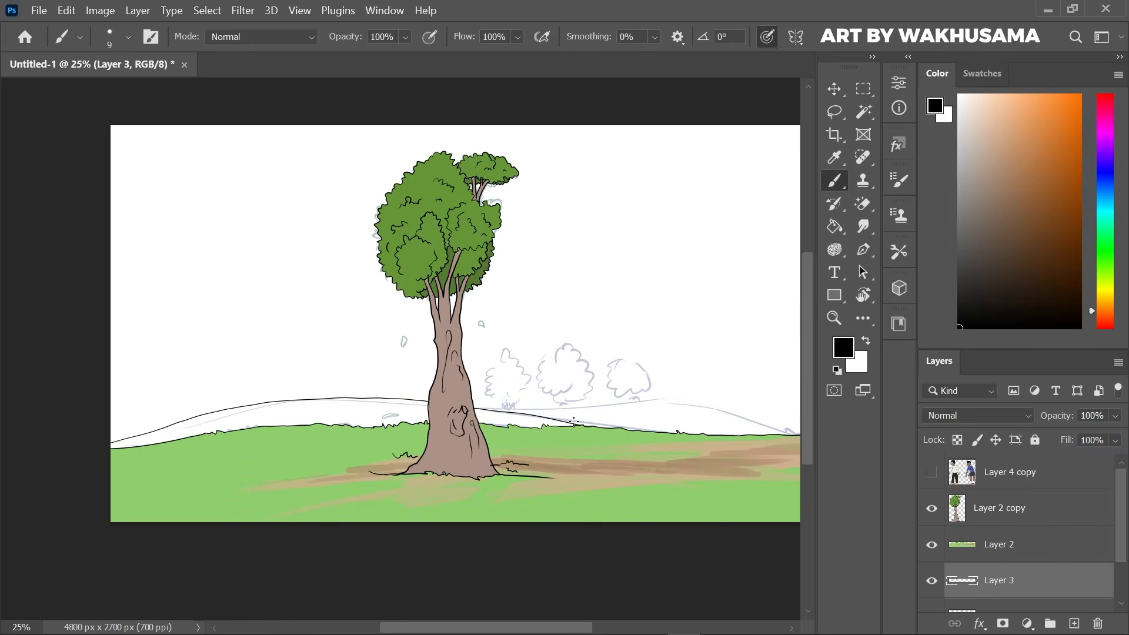
{"action": "left_click_drag", "start_coordinate": [511, 625], "coordinate": [547, 624]}
{"action": "key", "text": "ctrl+plus"}
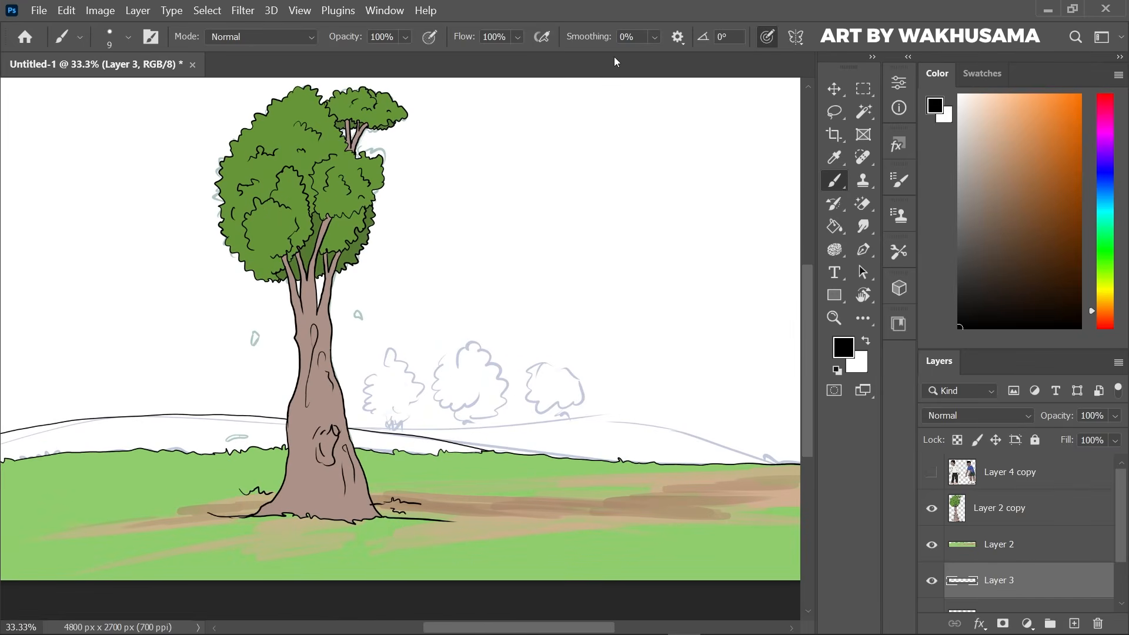
{"action": "key", "text": "ctrl+plus"}
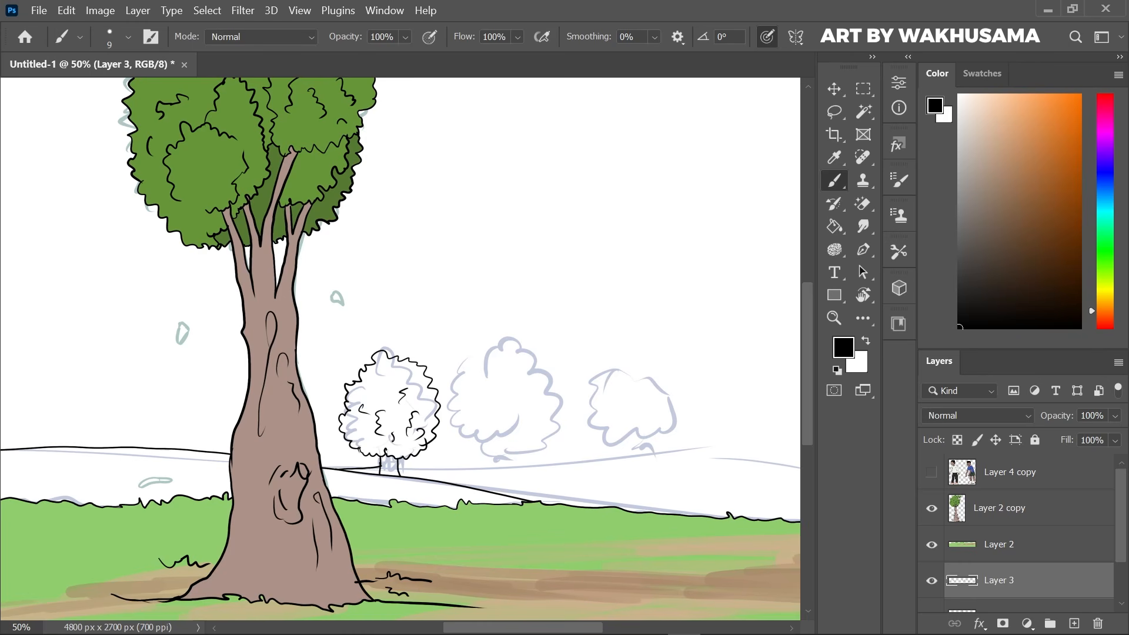
Set brush smoothing to 64% and ink the distant hill's outline from the first background tree to the canvas's right edge.
{"action": "left_click", "coordinate": [654, 37]}
{"action": "left_click_drag", "start_coordinate": [655, 55], "coordinate": [710, 56]}
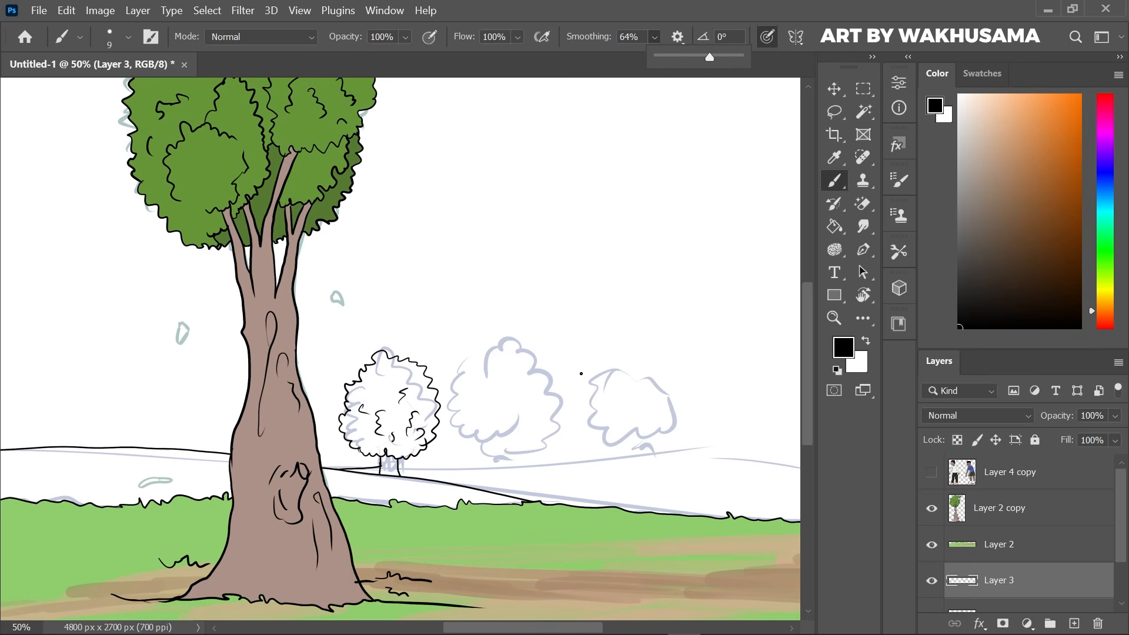
{"action": "scroll", "coordinate": [485, 609], "scroll_direction": "right", "scroll_amount": 5}
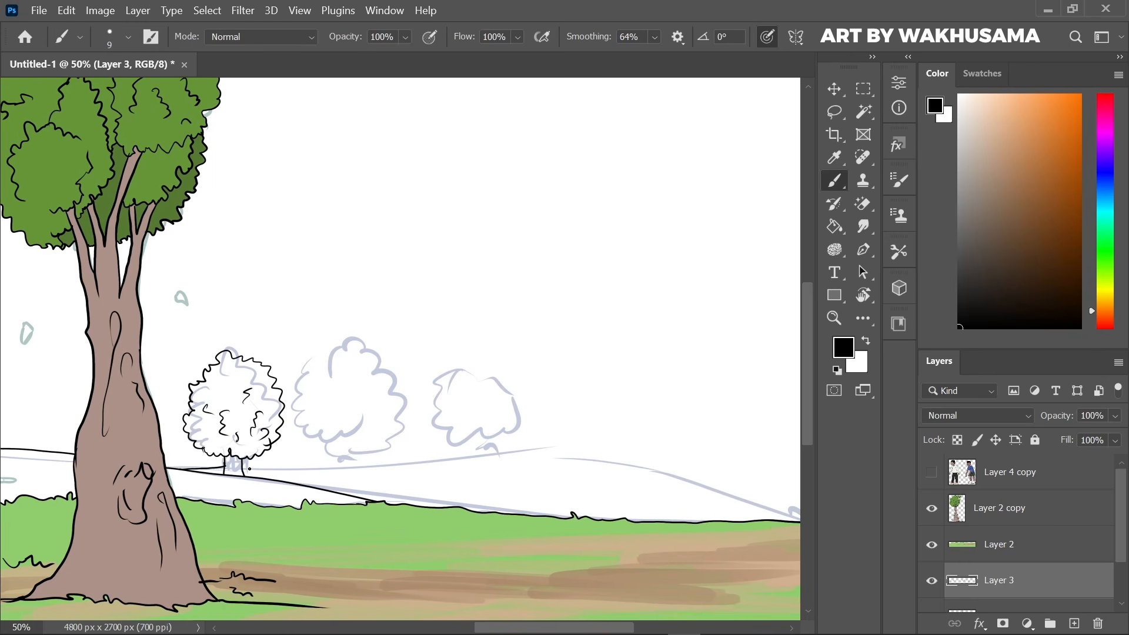
{"action": "mouse_move", "coordinate": [246, 466]}
{"action": "left_mouse_down"}
{"action": "mouse_move", "coordinate": [441, 450]}
{"action": "mouse_move", "coordinate": [778, 487]}
{"action": "left_mouse_up"}
{"action": "key", "text": "ctrl+minus"}
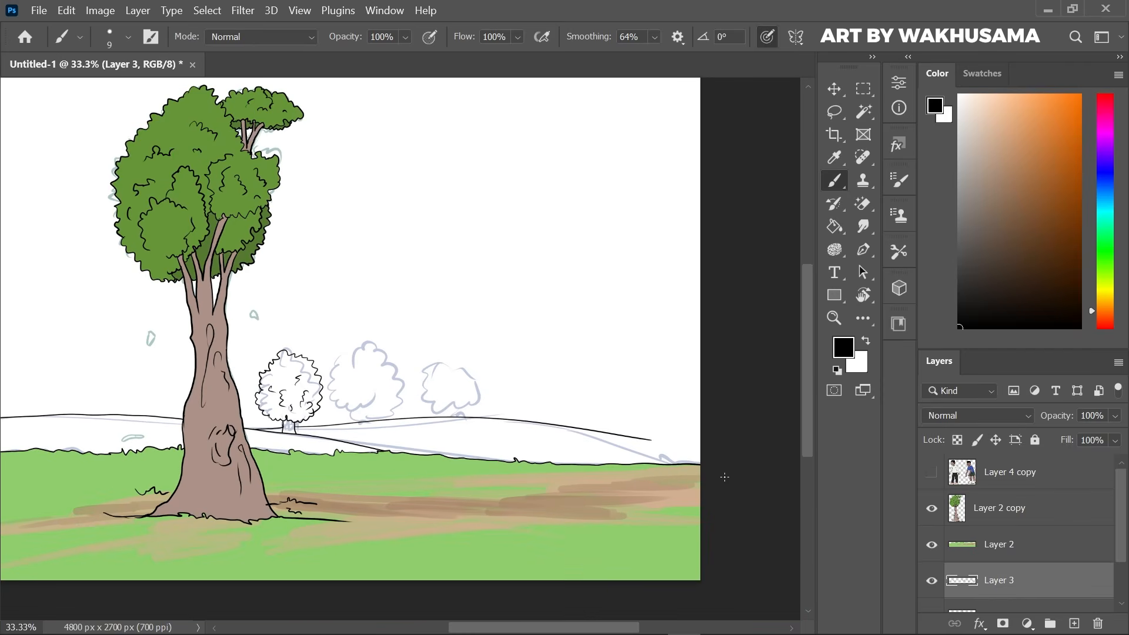
{"action": "key", "text": "ctrl+plus"}
{"action": "key", "text": "ctrl+plus"}
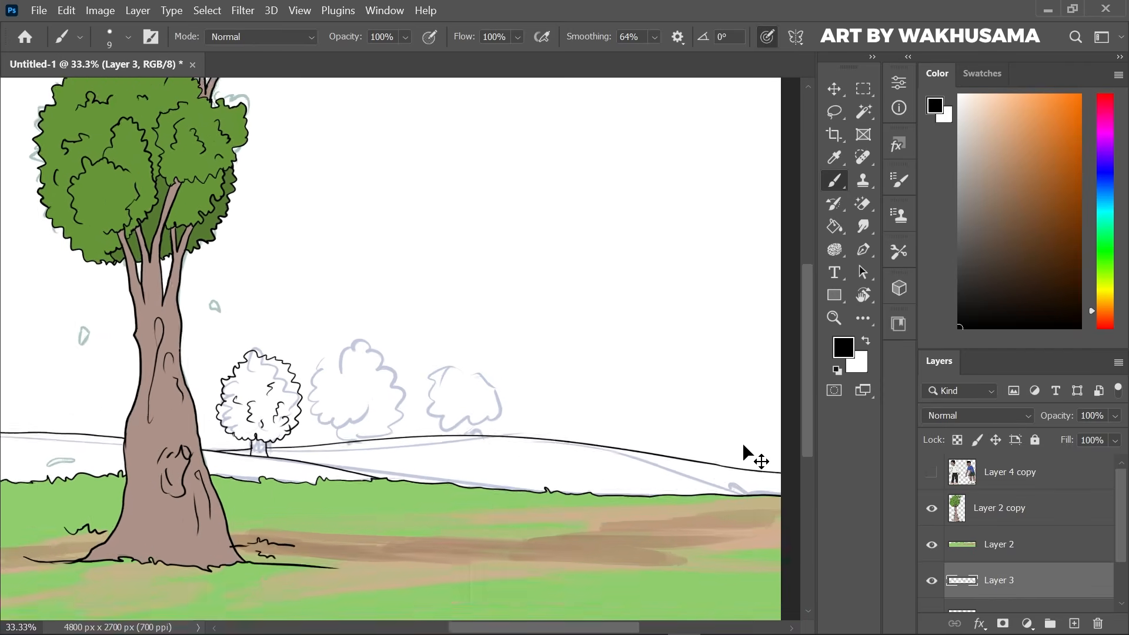
Set brush smoothing to 0% and ink the middle and right background trees with wavy crowns and foliage details.
{"action": "left_click_drag", "start_coordinate": [655, 36], "coordinate": [563, 85]}
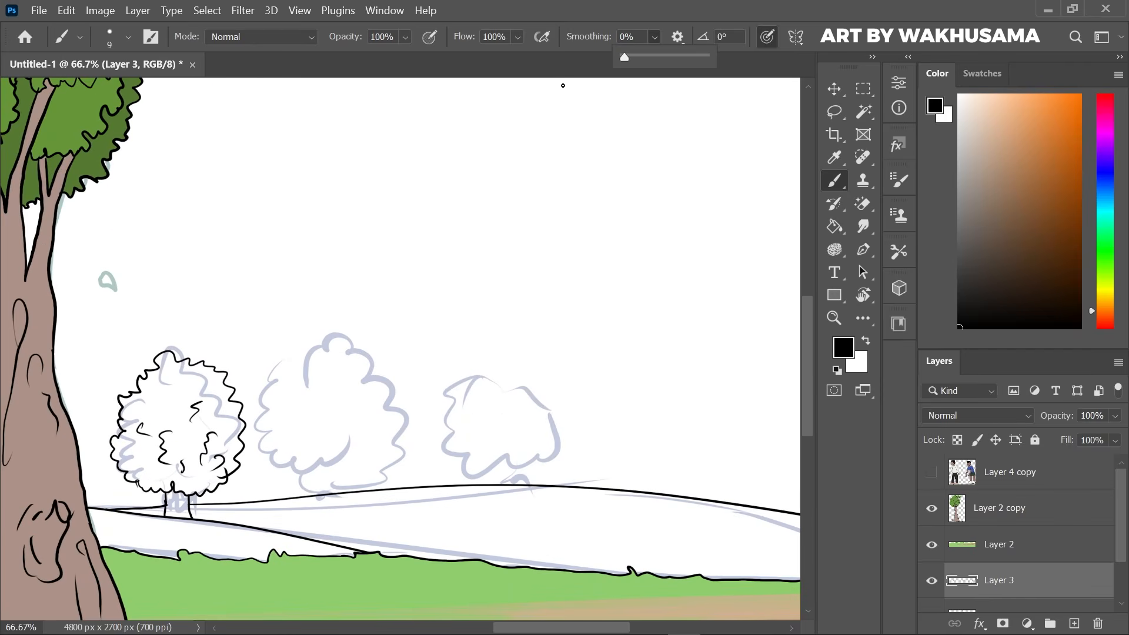
{"action": "mouse_move", "coordinate": [309, 475]}
{"action": "left_mouse_down"}
{"action": "mouse_move", "coordinate": [326, 452]}
{"action": "mouse_move", "coordinate": [341, 464]}
{"action": "left_mouse_up"}
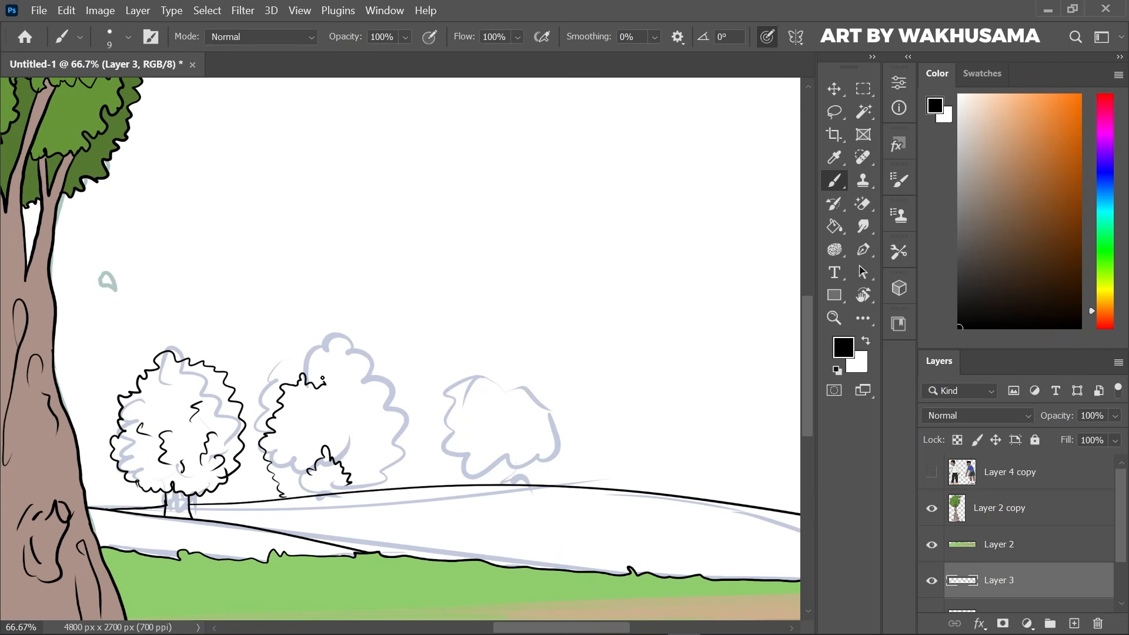
{"action": "left_click_drag", "start_coordinate": [349, 375], "coordinate": [390, 395]}
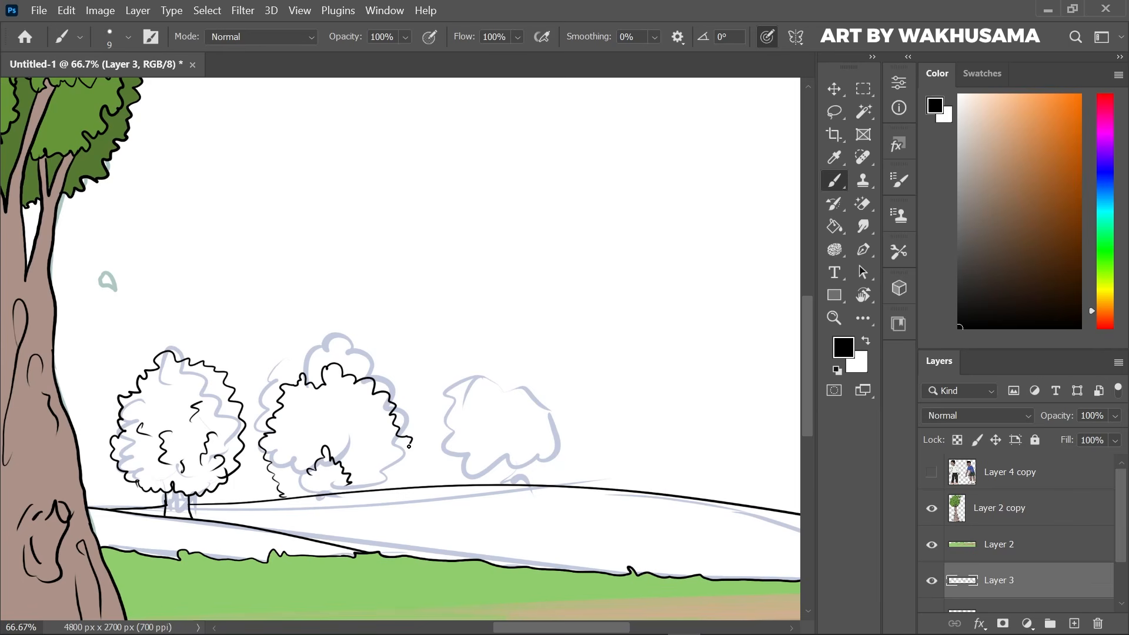
{"action": "left_click_drag", "start_coordinate": [381, 457], "coordinate": [387, 431]}
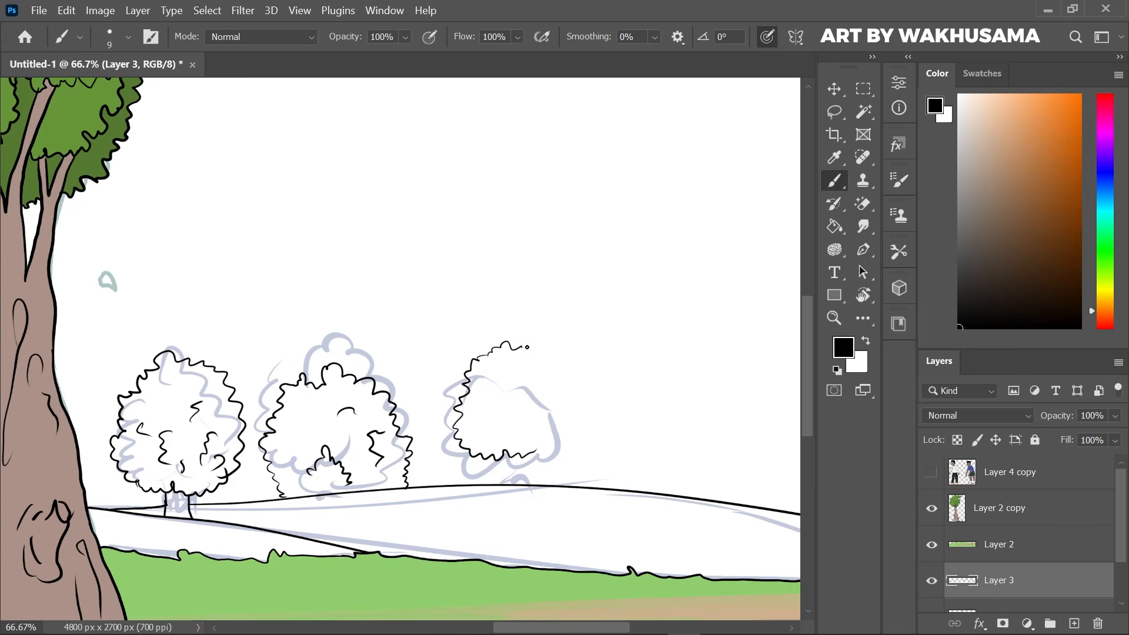
{"action": "left_click_drag", "start_coordinate": [547, 367], "coordinate": [565, 401]}
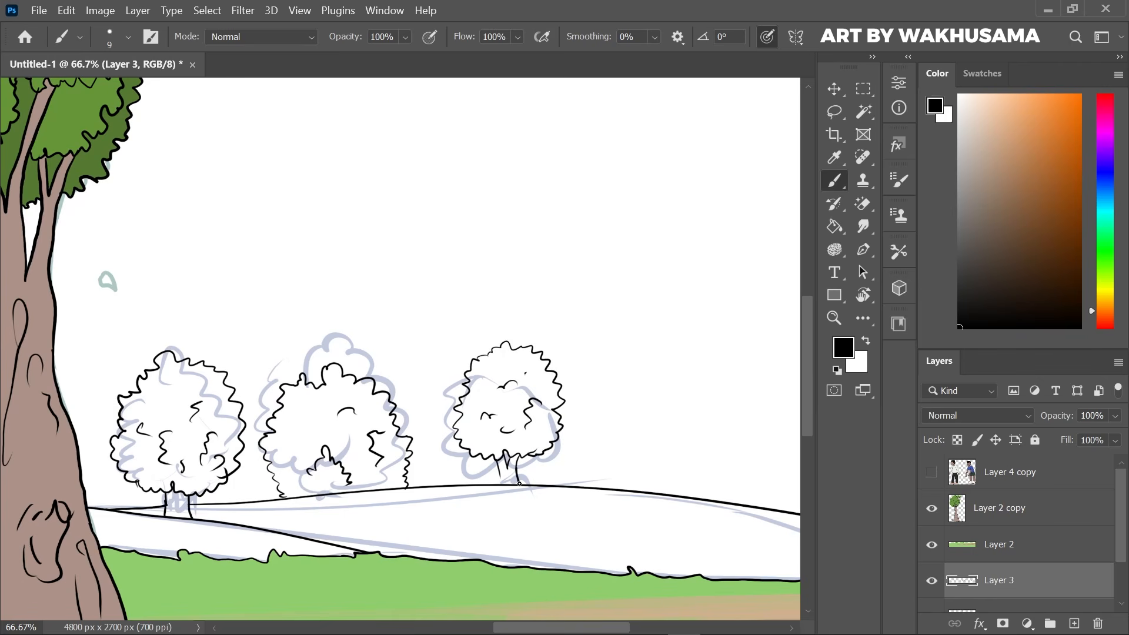
Duplicate the background line art on Layer 3 and make the original Layer 3 active for colouring.
{"action": "key", "text": "ctrl+minus"}
{"action": "key", "text": "ctrl+minus"}
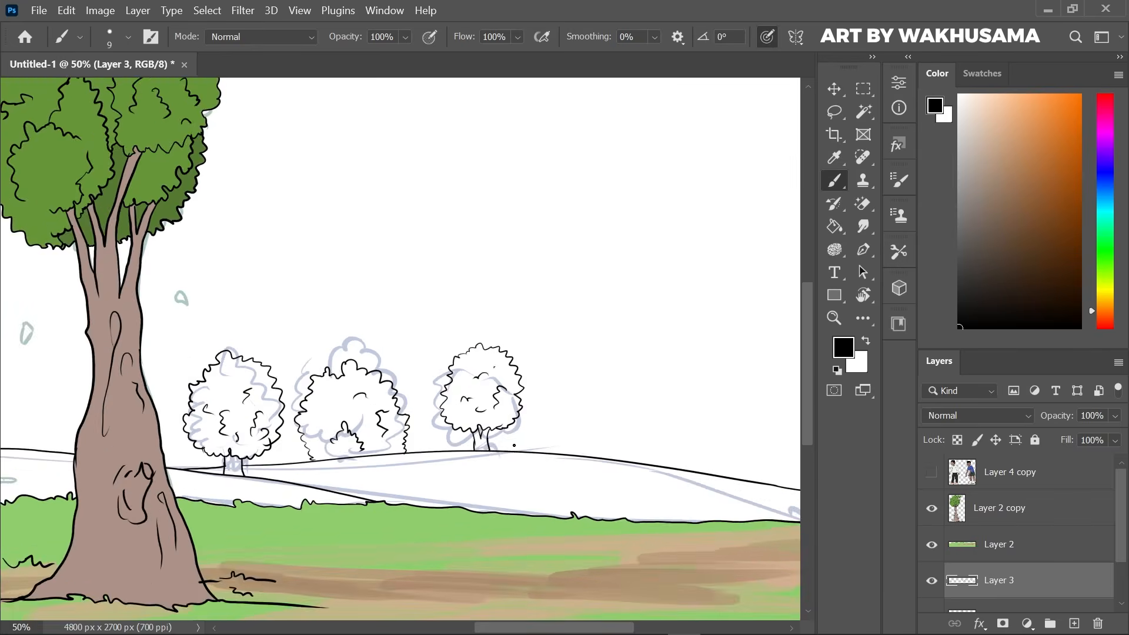
{"action": "key", "text": "ctrl+minus"}
{"action": "key", "text": "ctrl+minus"}
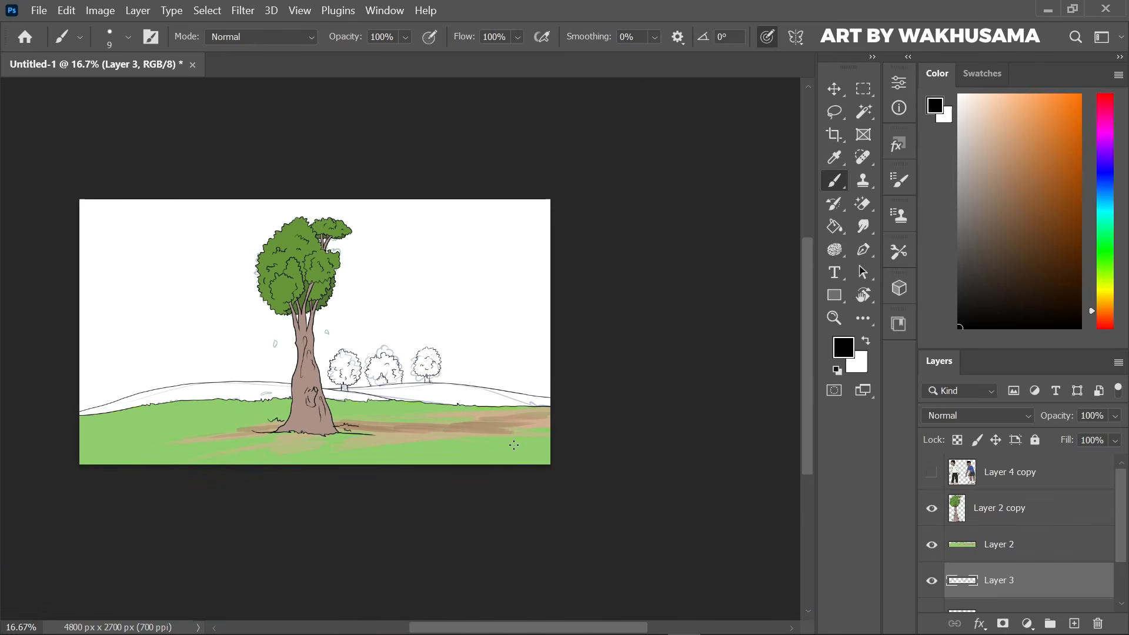
{"action": "key", "text": "ctrl+j"}
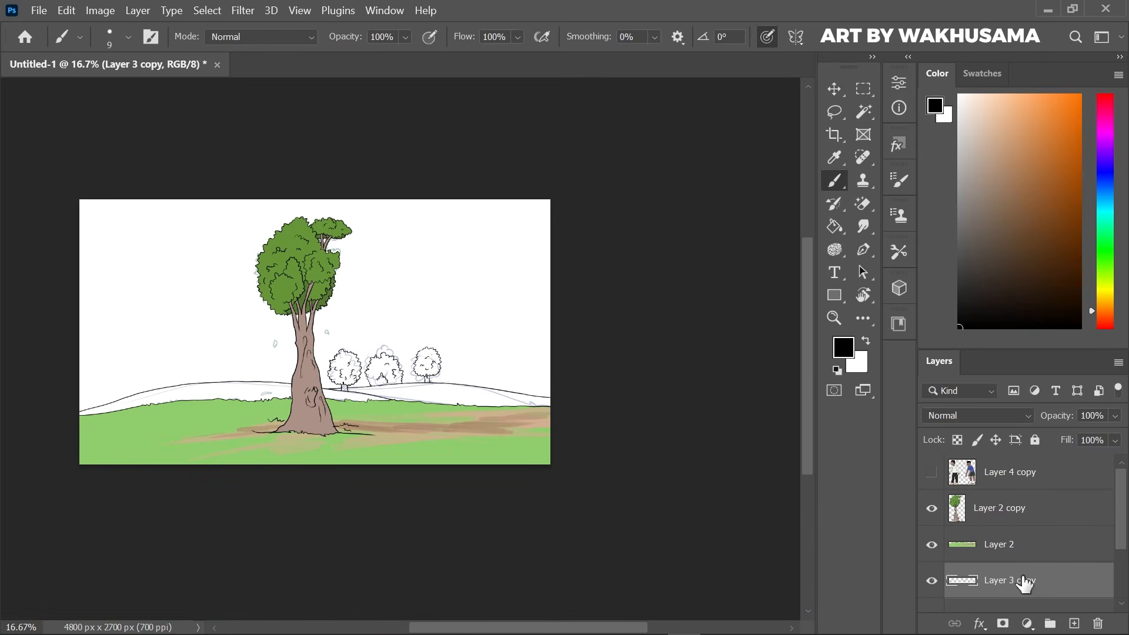
{"action": "scroll", "coordinate": [1123, 516], "scroll_direction": "down", "scroll_amount": 1}
{"action": "left_click", "coordinate": [1041, 582]}
Fill the three background tree crowns on Layer 3: right mid green, middle dark green, and the one nearest the trunk muted green.
{"action": "key", "text": "ctrl+plus"}
{"action": "key", "text": "ctrl+plus"}
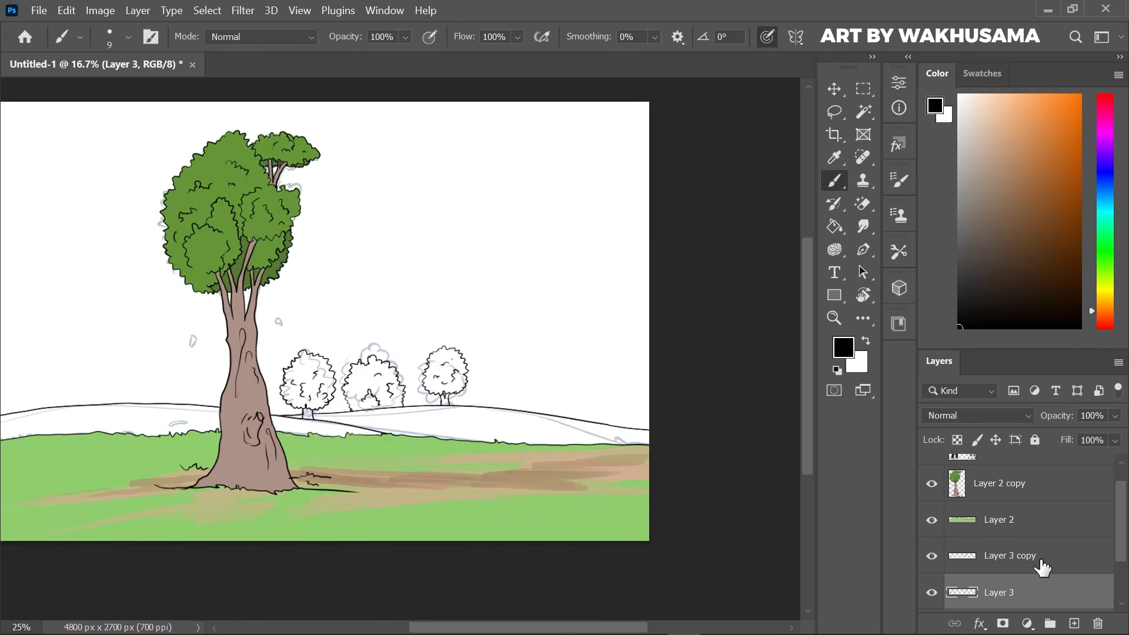
{"action": "left_click", "coordinate": [1104, 256]}
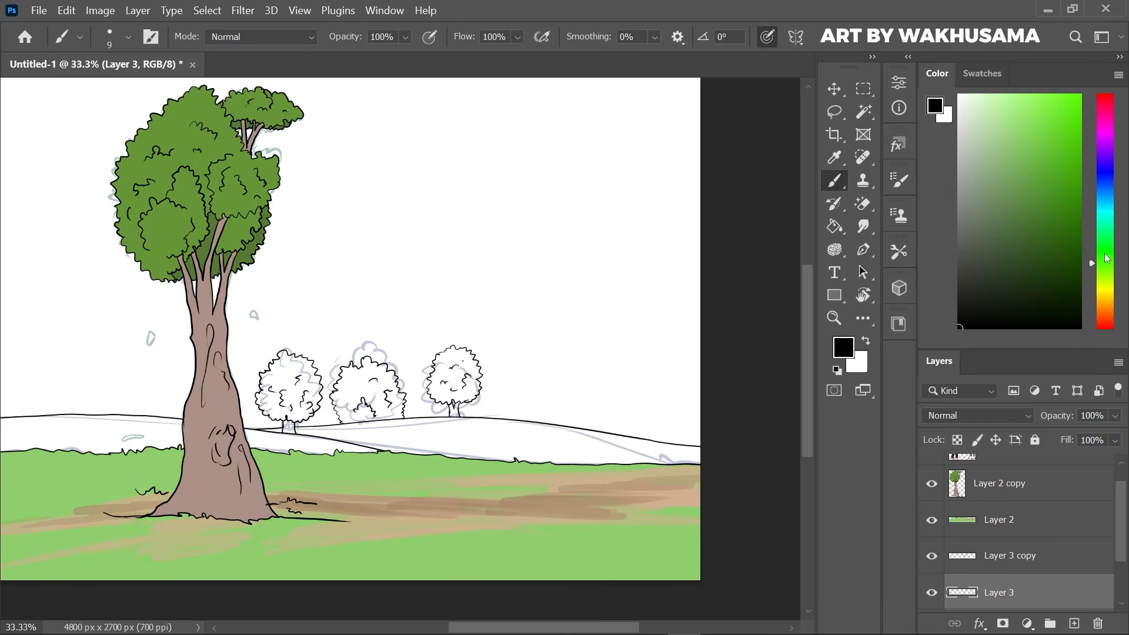
{"action": "left_click", "coordinate": [1011, 190]}
{"action": "key", "text": "g"}
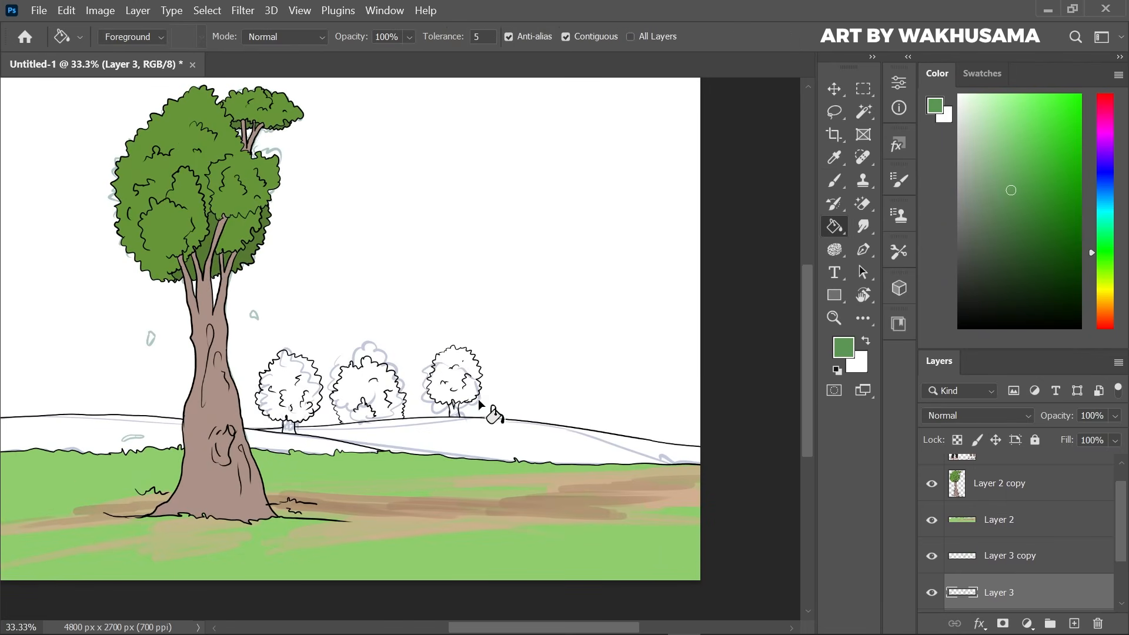
{"action": "left_click", "coordinate": [457, 382]}
{"action": "left_click", "coordinate": [1039, 225]}
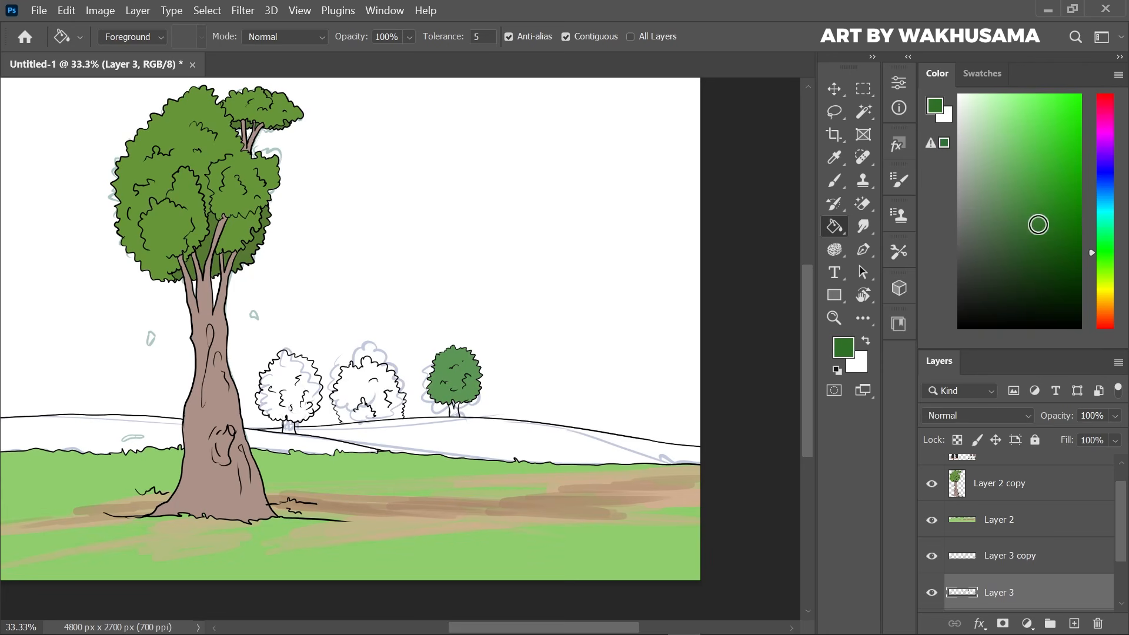
{"action": "left_click", "coordinate": [384, 388]}
{"action": "left_click", "coordinate": [1006, 223]}
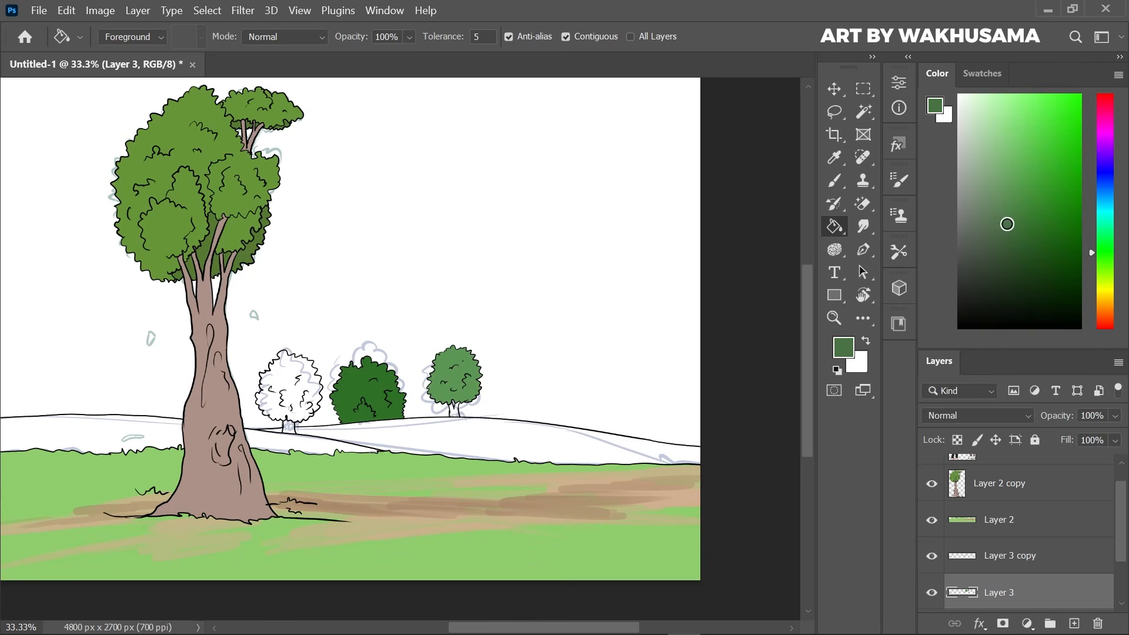
{"action": "left_click", "coordinate": [305, 389]}
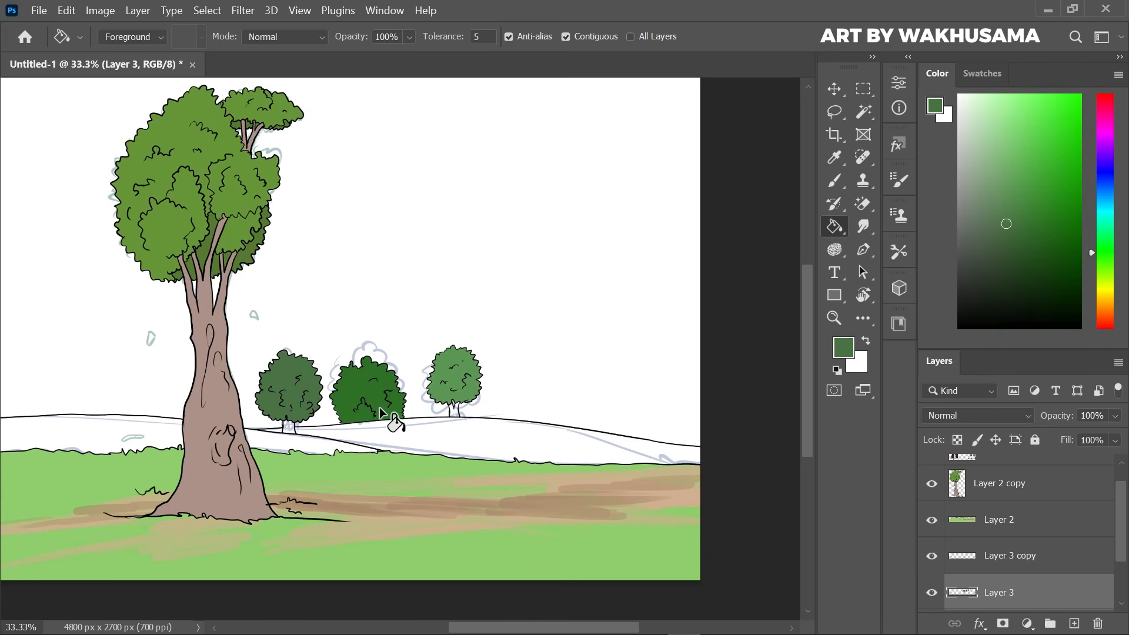
Fill the right background tree's trunk with brown and the trunk of the background tree nearest the main tree with lighter tan.
{"action": "left_click", "coordinate": [1105, 308]}
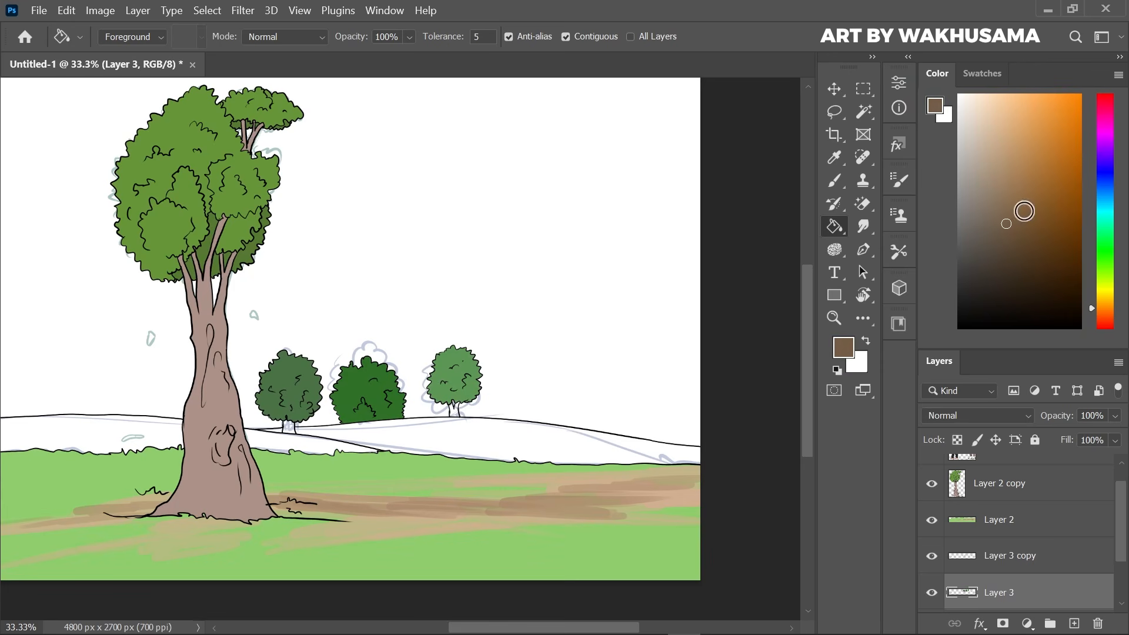
{"action": "left_click", "coordinate": [1006, 170]}
{"action": "left_click", "coordinate": [454, 410]}
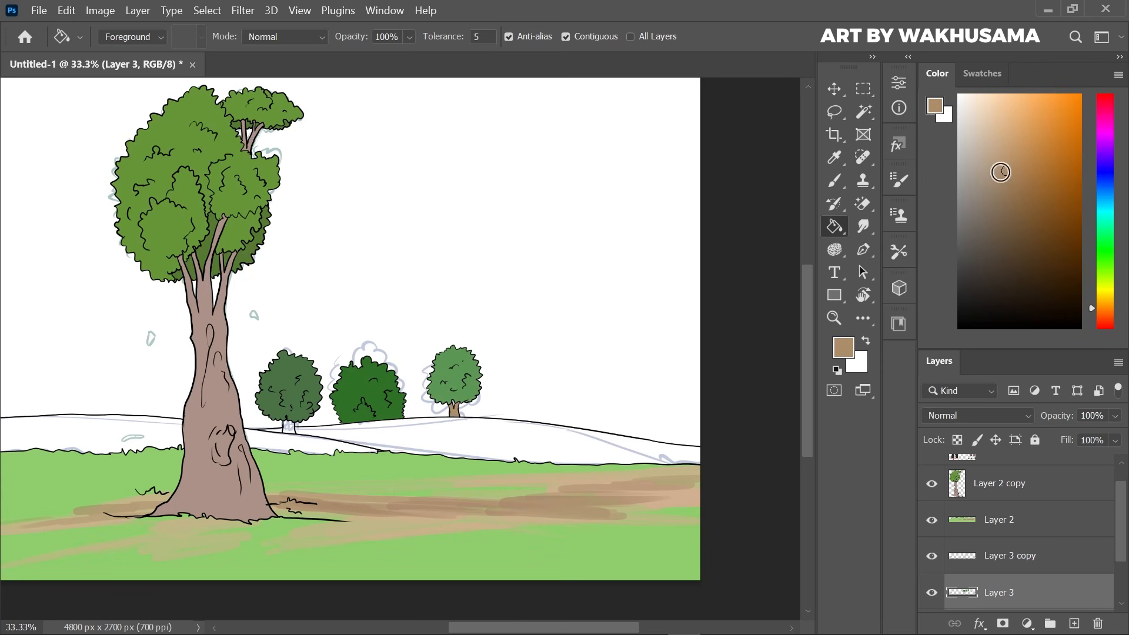
{"action": "left_click", "coordinate": [995, 143]}
{"action": "left_click", "coordinate": [289, 427]}
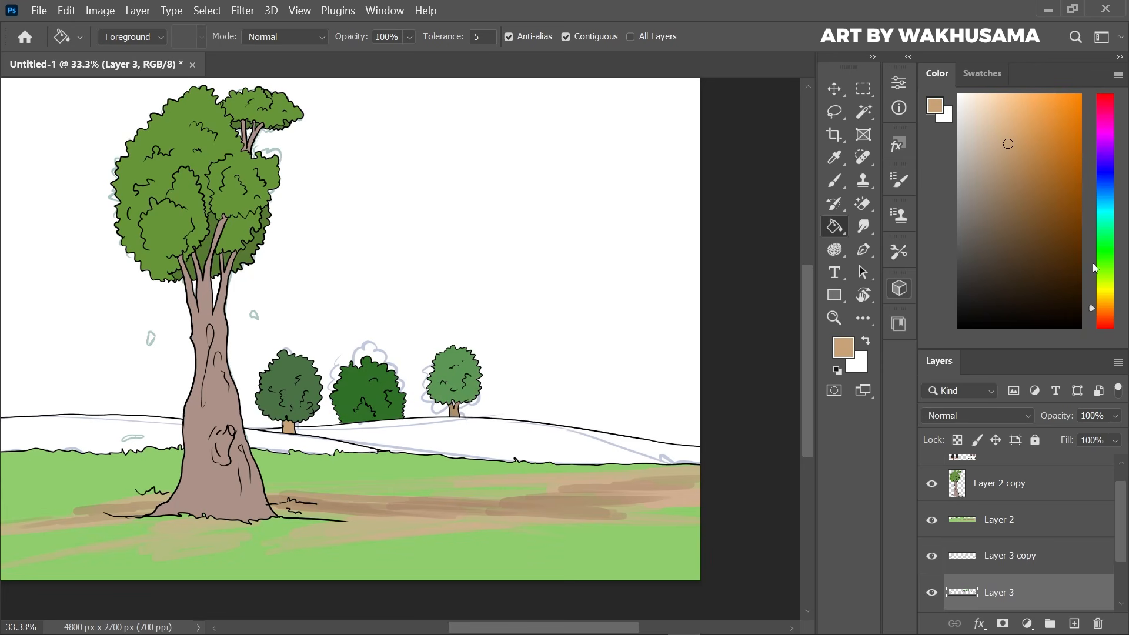
Fill the distant hill beneath the background trees with a muted reddish brown.
{"action": "left_click", "coordinate": [1104, 317]}
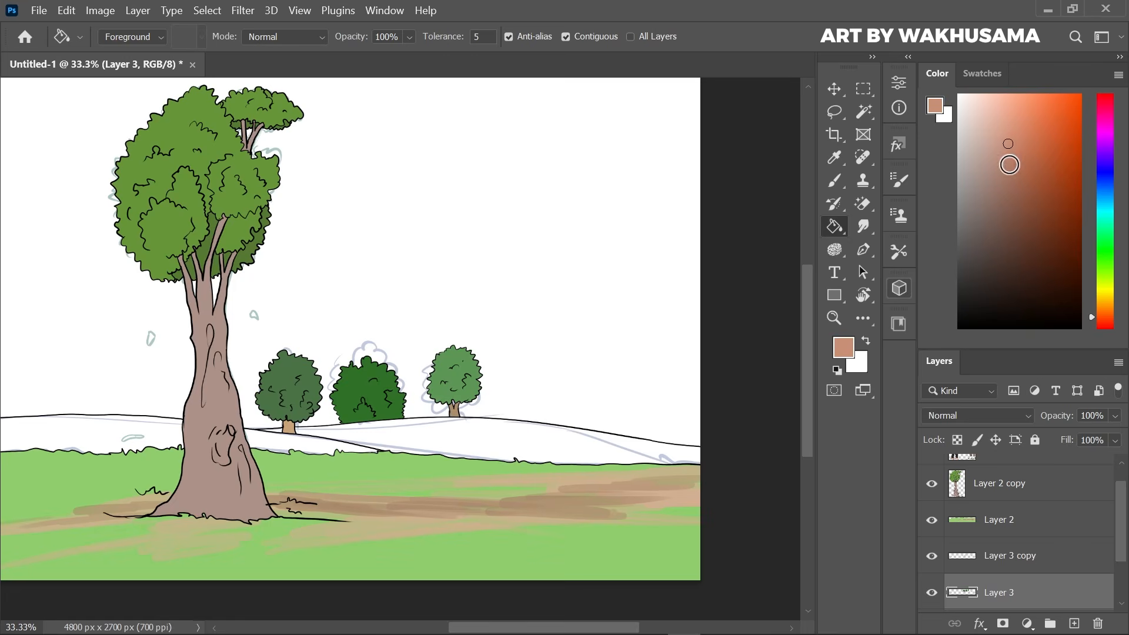
{"action": "left_click", "coordinate": [1006, 164]}
{"action": "left_click", "coordinate": [584, 448]}
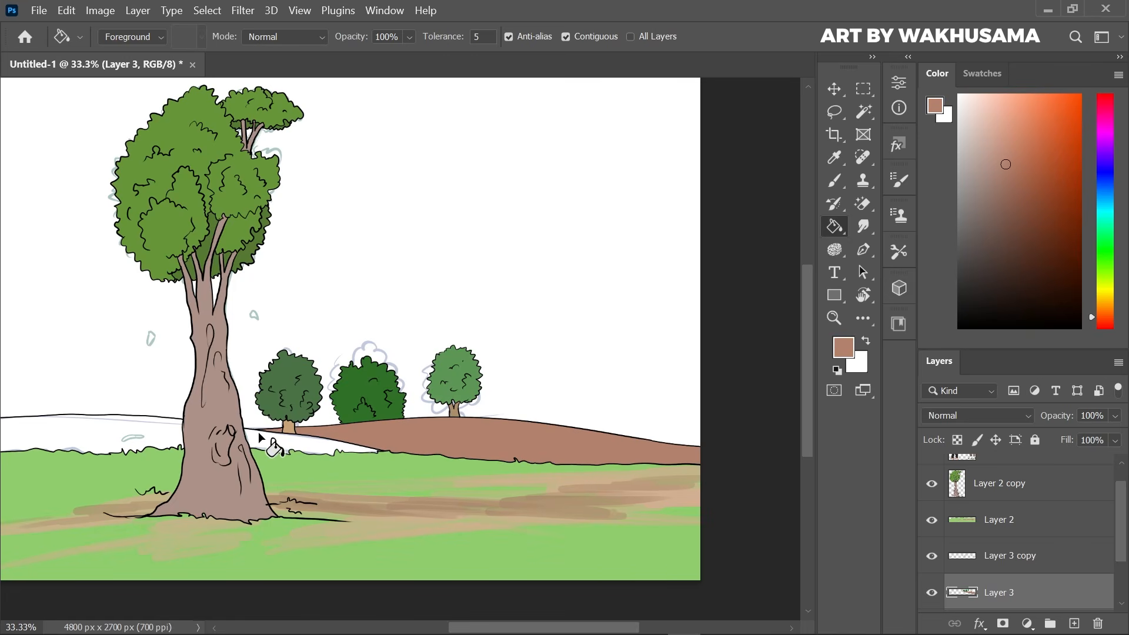
Fill the distant hill behind the left side of the main tree with a medium green.
{"action": "key", "text": "b"}
{"action": "key", "text": "ctrl+minus"}
{"action": "key", "text": "ctrl+minus"}
{"action": "key", "text": "ctrl+minus"}
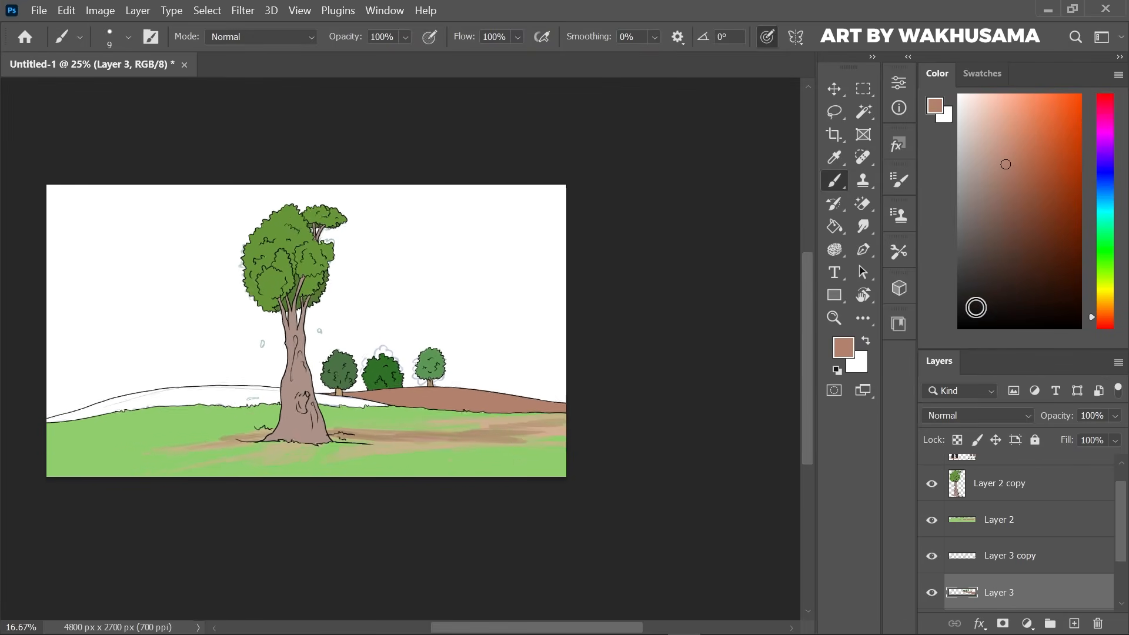
{"action": "left_click_drag", "start_coordinate": [1105, 283], "coordinate": [1103, 266]}
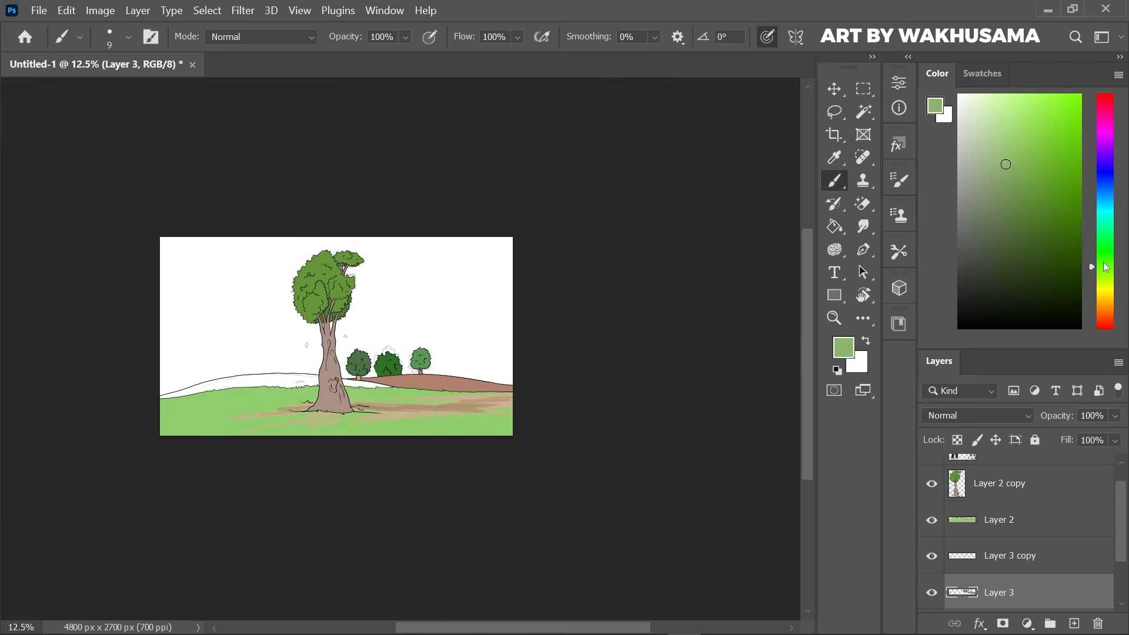
{"action": "left_click", "coordinate": [1106, 256]}
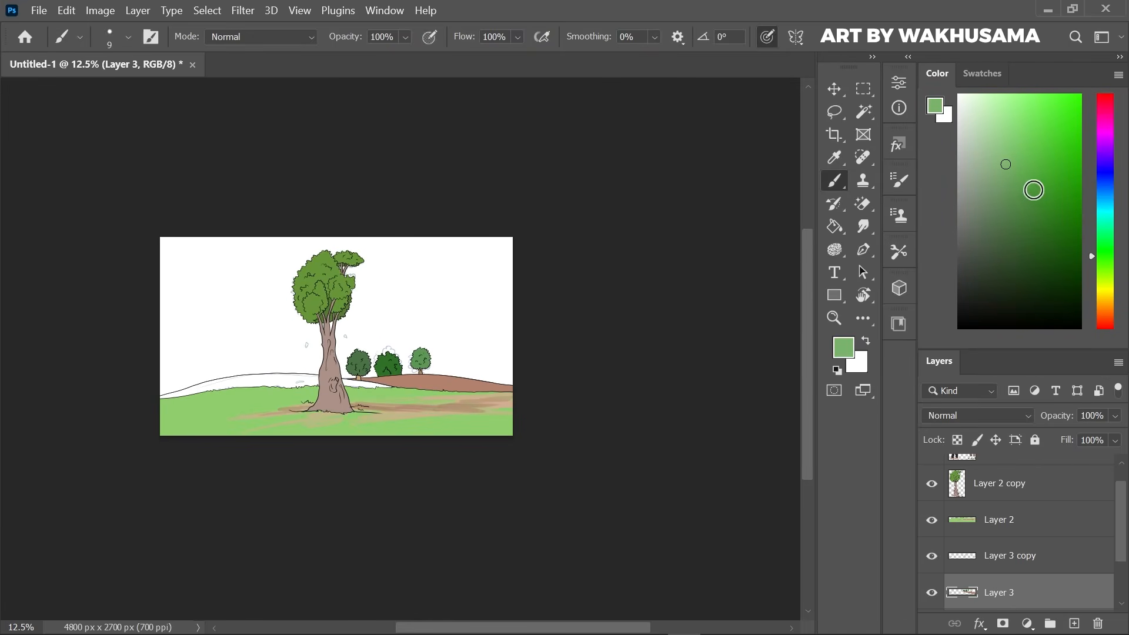
{"action": "left_click", "coordinate": [1032, 187]}
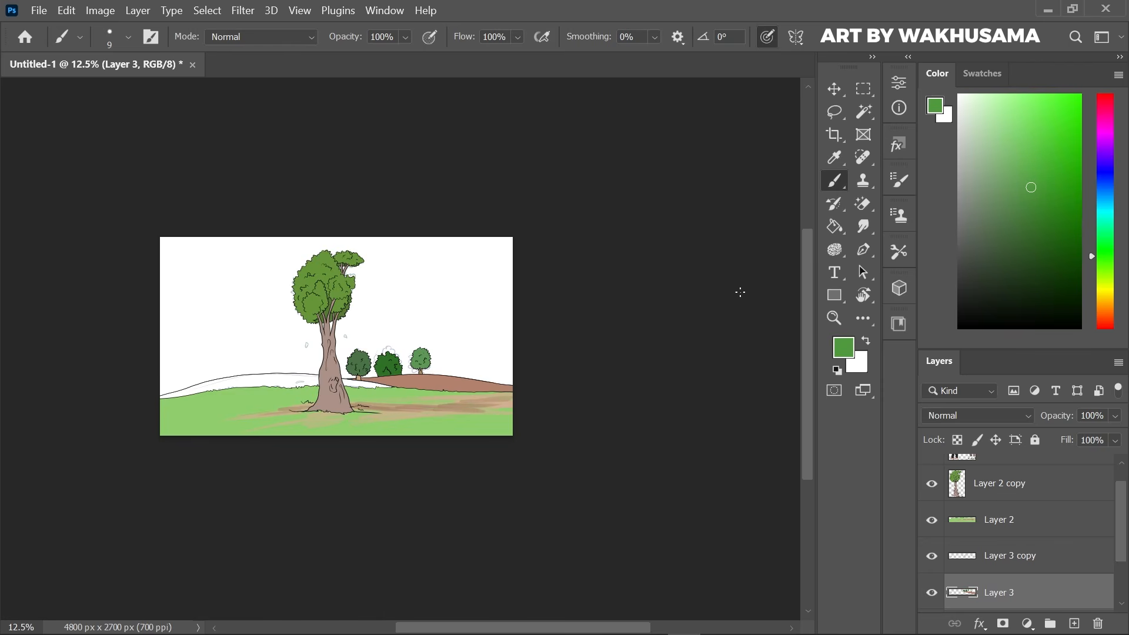
{"action": "key", "text": "g"}
{"action": "left_click", "coordinate": [305, 382]}
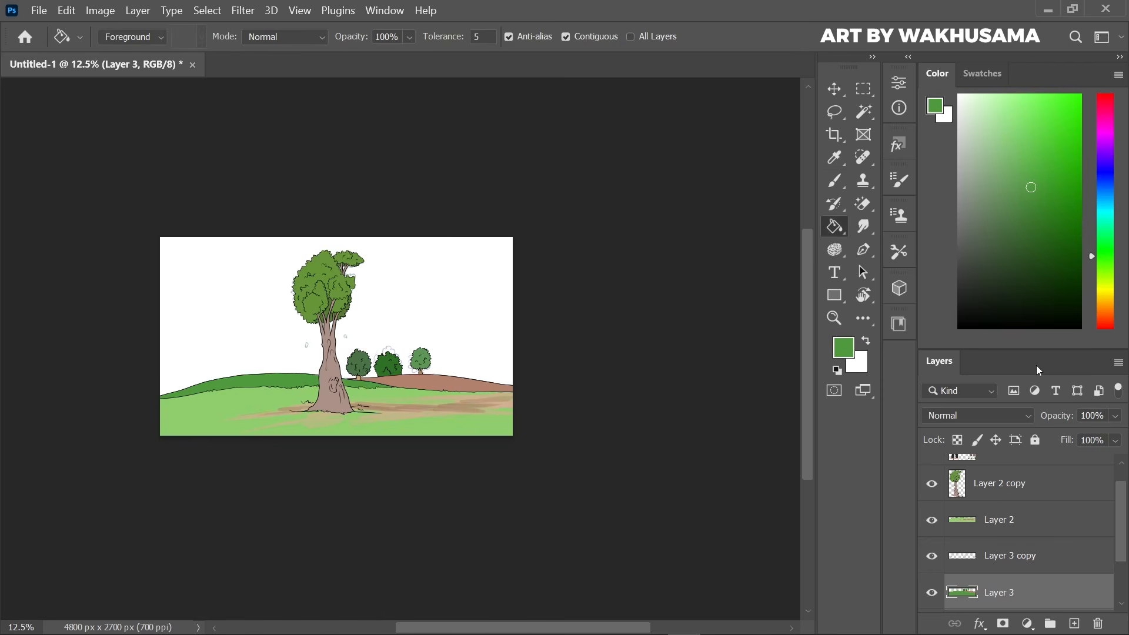
Merge the background line art on Layer 3 copy with the coloured Layer 3, and toggle the merged layer's visibility to check it.
{"action": "left_click", "coordinate": [1021, 557]}
{"action": "right_click", "coordinate": [1032, 558]}
{"action": "left_click", "coordinate": [1066, 606]}
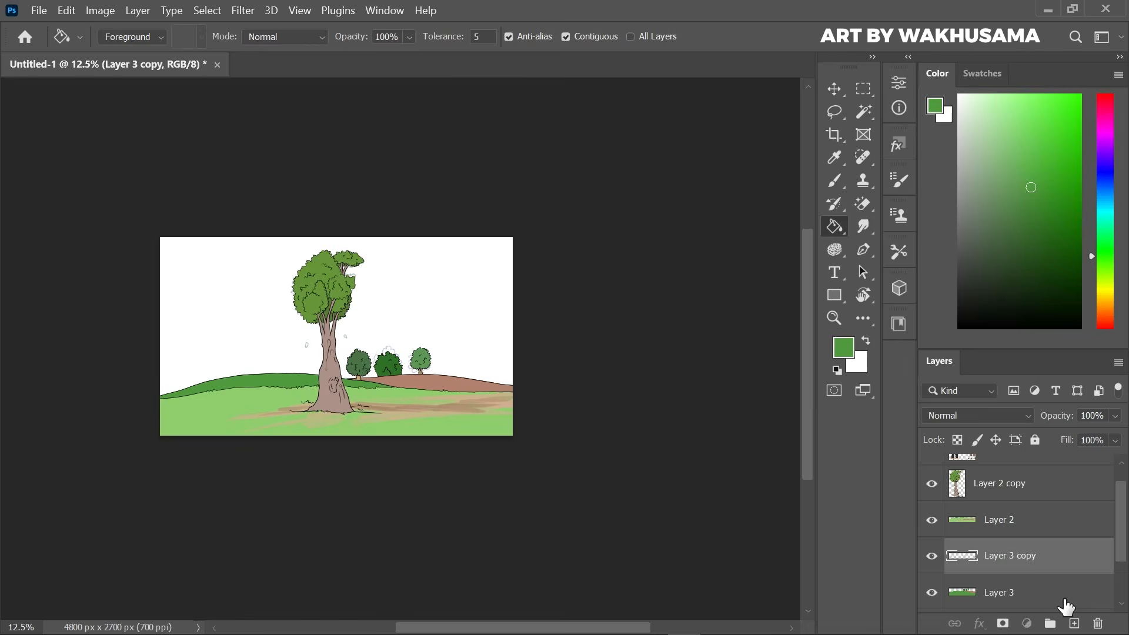
{"action": "left_click", "coordinate": [1066, 605], "text": "shift"}
{"action": "right_click", "coordinate": [1049, 564]}
{"action": "left_click", "coordinate": [982, 615]}
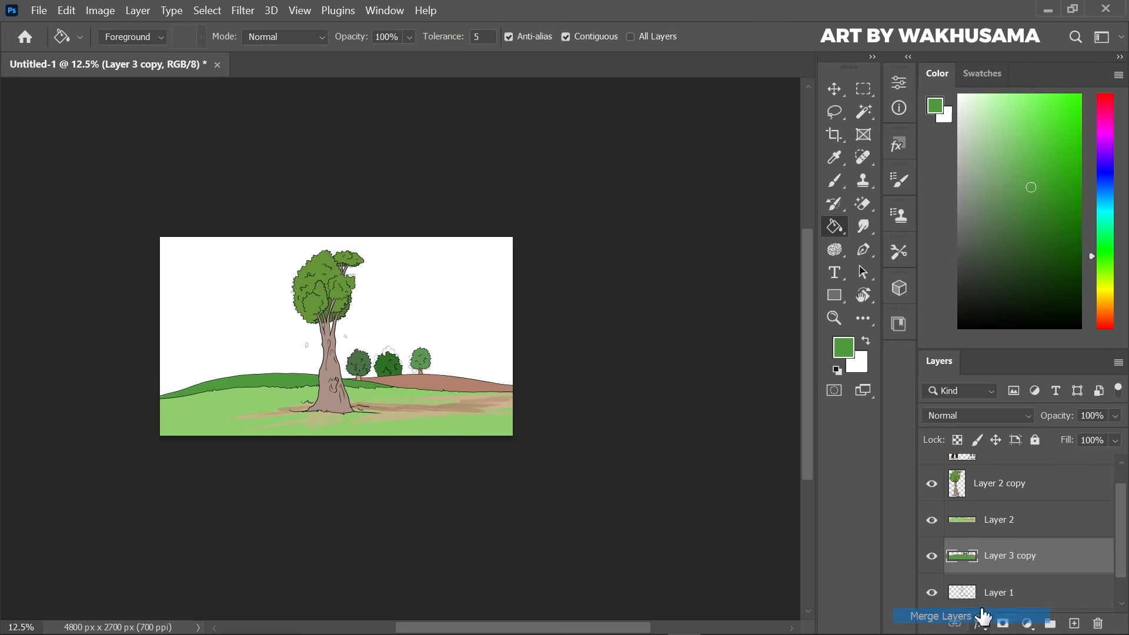
{"action": "left_click", "coordinate": [932, 555]}
{"action": "left_click", "coordinate": [932, 556]}
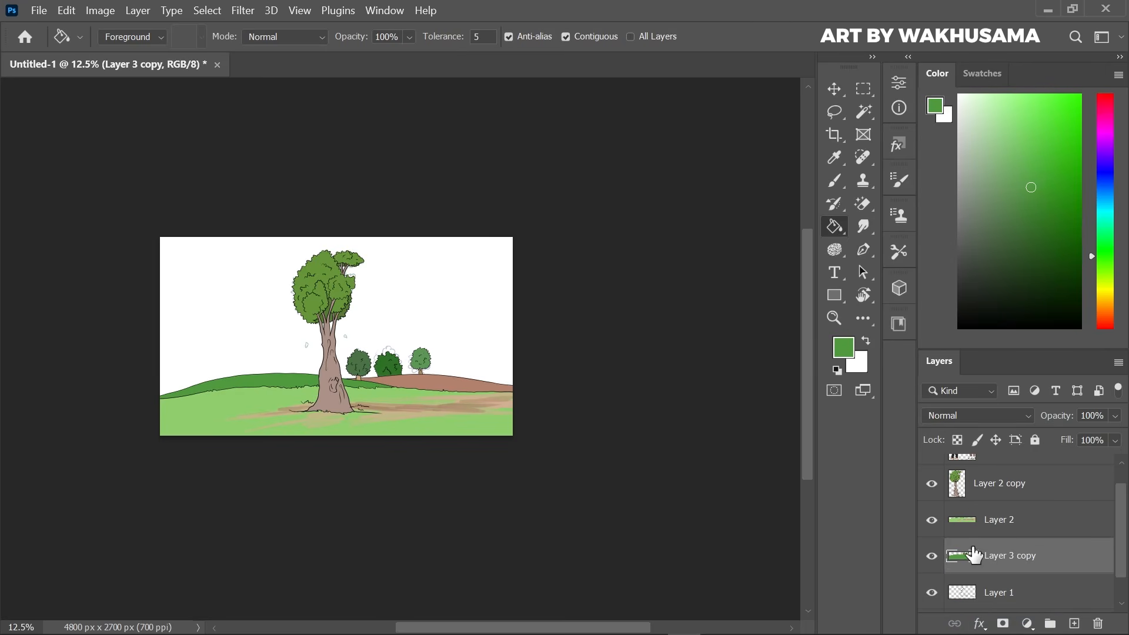
Delete the rough sketch on Layer 1, duplicate the merged Layer 3 copy and hide the original.
{"action": "left_click", "coordinate": [1023, 597]}
{"action": "key", "text": "ctrl+e"}
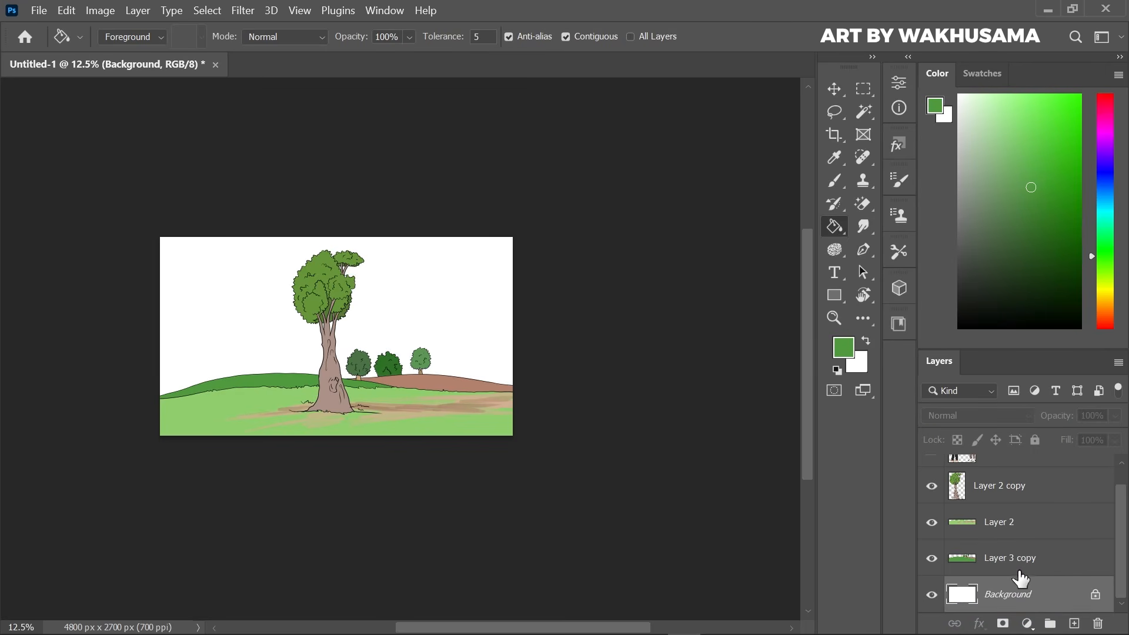
{"action": "left_click", "coordinate": [1020, 573]}
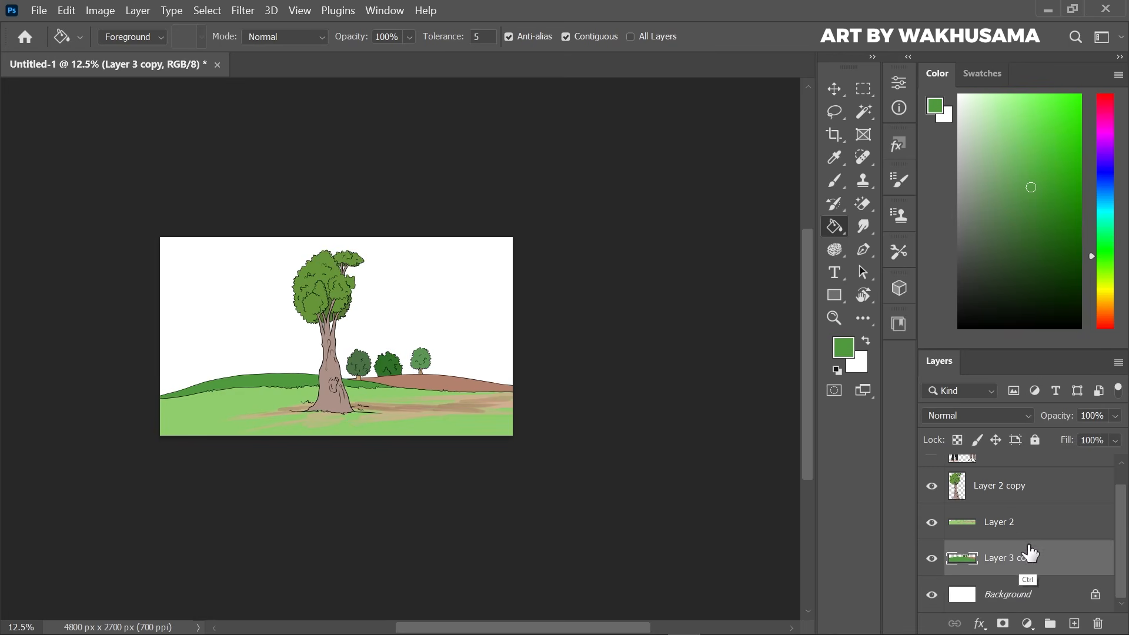
{"action": "key", "text": "ctrl+j"}
{"action": "left_click", "coordinate": [932, 594]}
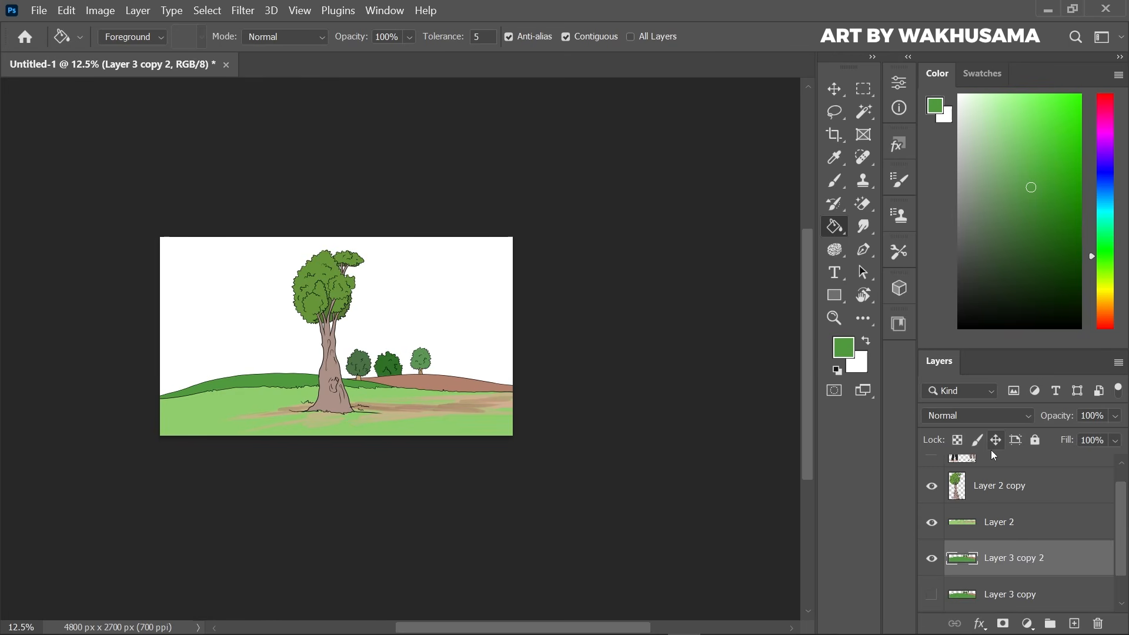
Add a new layer directly above Layer 2 copy and ready the Brush with the default black for inking.
{"action": "key", "text": "ctrl+plus"}
{"action": "key", "text": "ctrl+plus"}
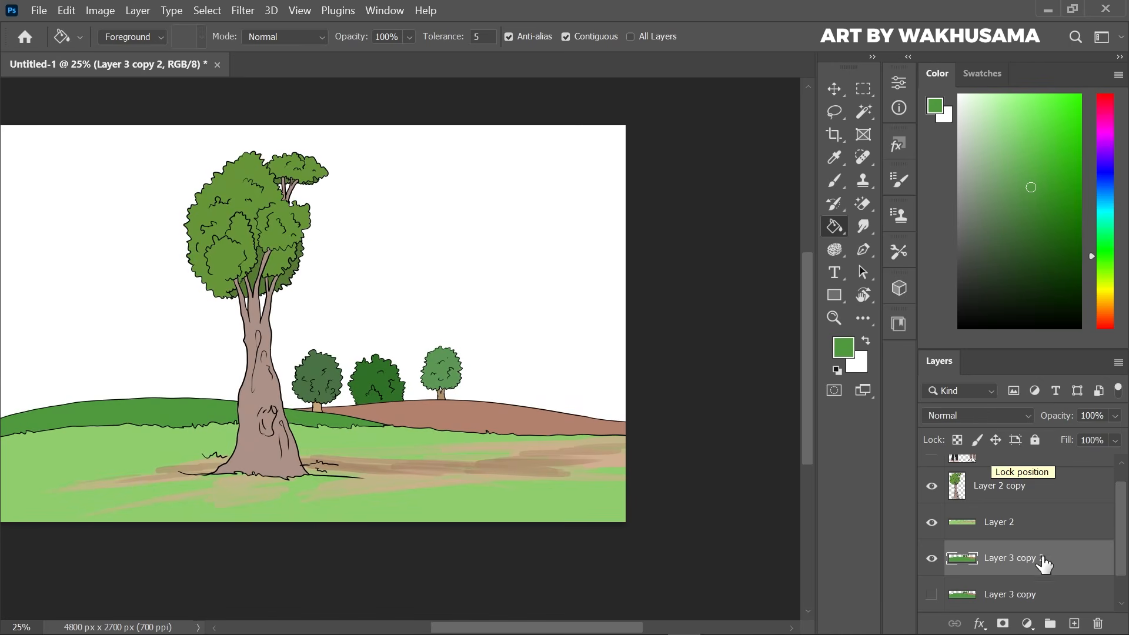
{"action": "left_click", "coordinate": [1047, 491]}
{"action": "scroll", "coordinate": [1120, 505], "scroll_direction": "up", "scroll_amount": 1}
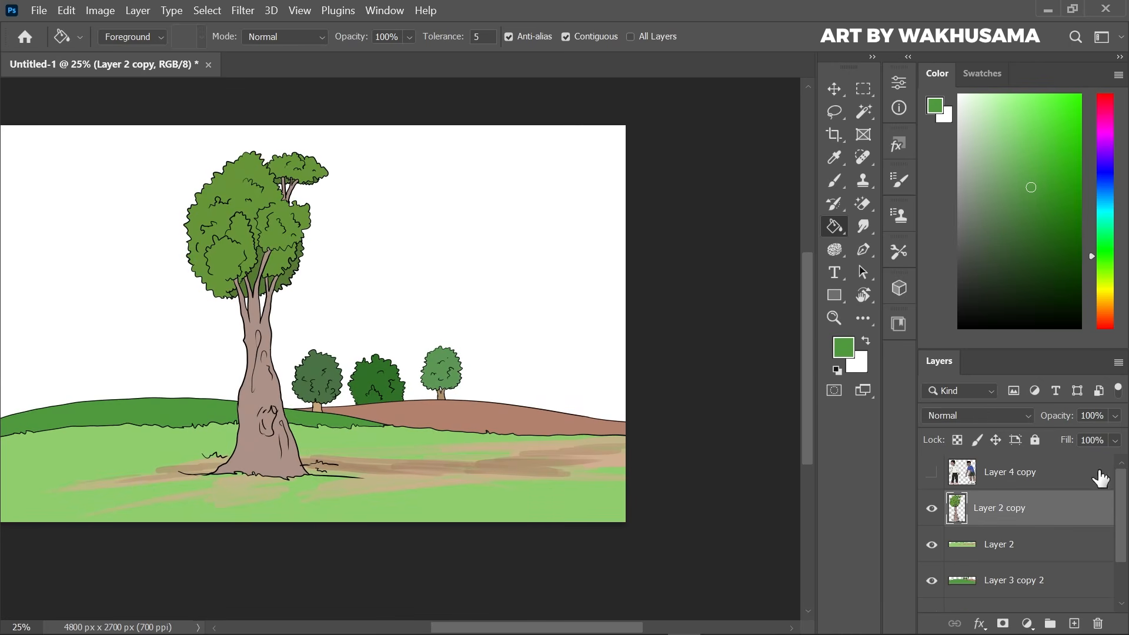
{"action": "left_click", "coordinate": [1074, 623]}
{"action": "left_click", "coordinate": [835, 181]}
{"action": "key", "text": "d"}
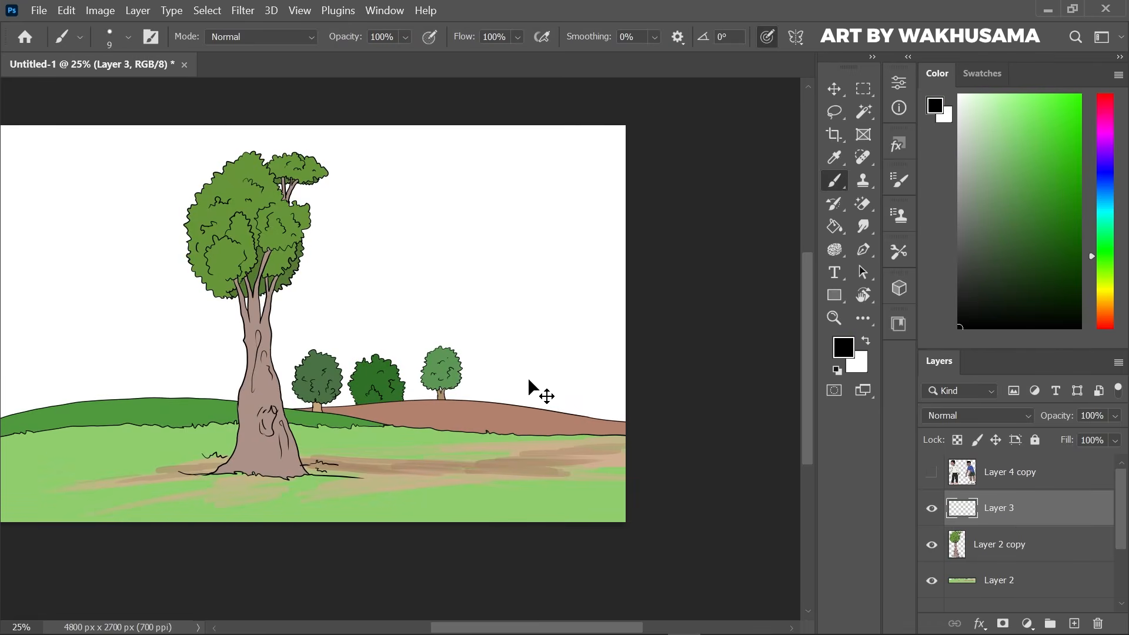
Set brush smoothing to 64% and size to 15, and ink a small falling leaf left of the upper trunk.
{"action": "key", "text": "ctrl+plus"}
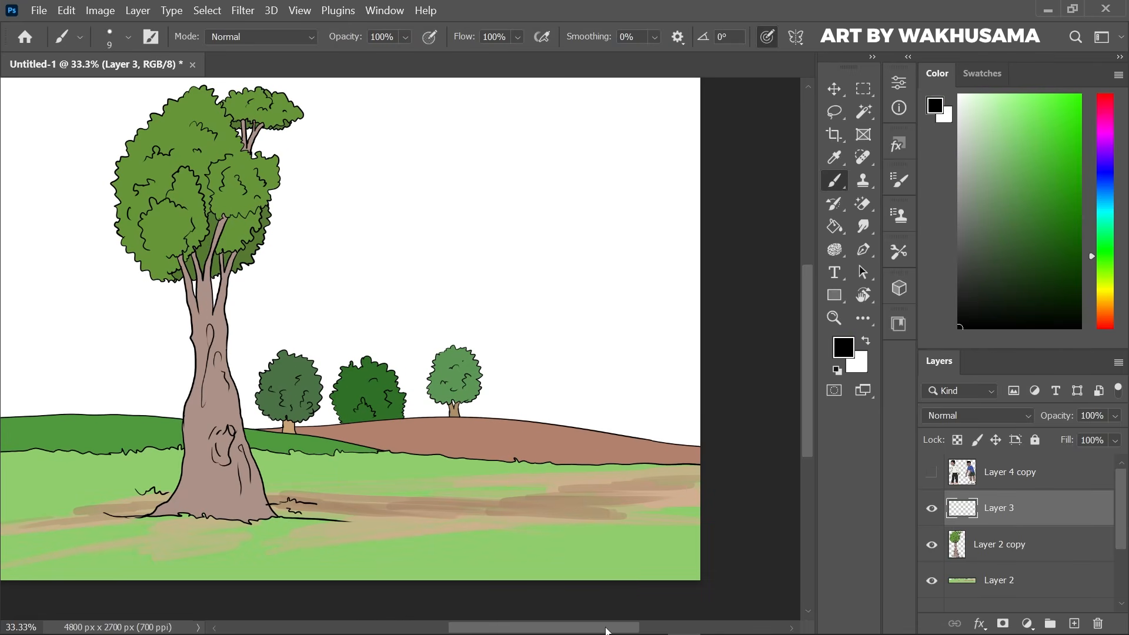
{"action": "left_click_drag", "start_coordinate": [606, 629], "coordinate": [560, 629]}
{"action": "key", "text": "ctrl+plus"}
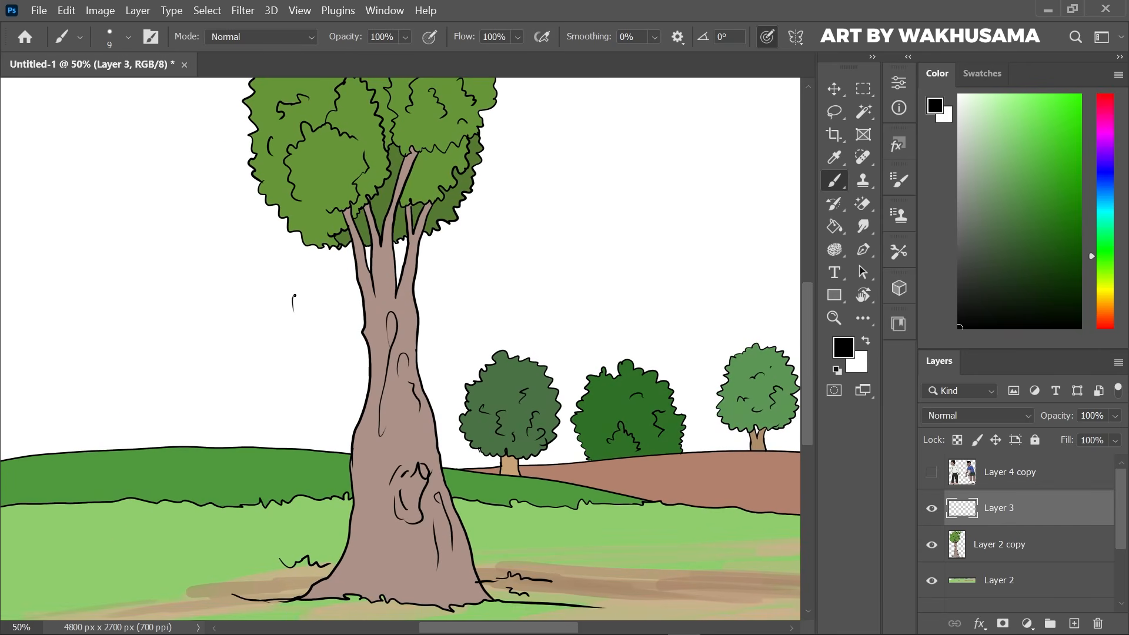
{"action": "key", "text": "ctrl+z"}
{"action": "left_click", "coordinate": [655, 37]}
{"action": "left_click_drag", "start_coordinate": [655, 57], "coordinate": [709, 57]}
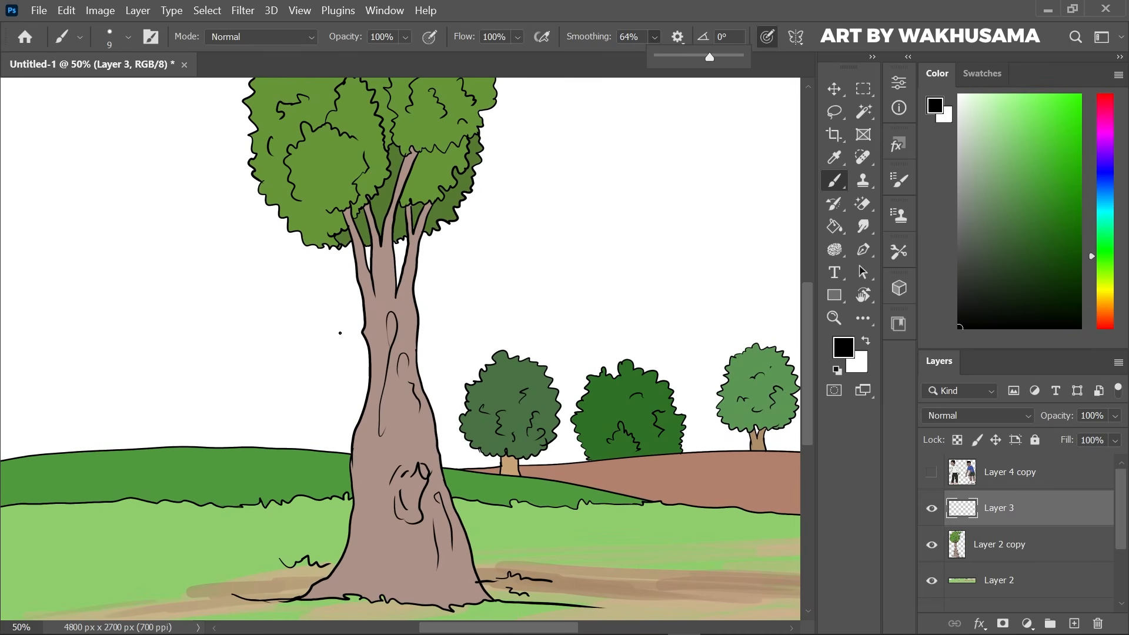
{"action": "key", "text": "bracketright"}
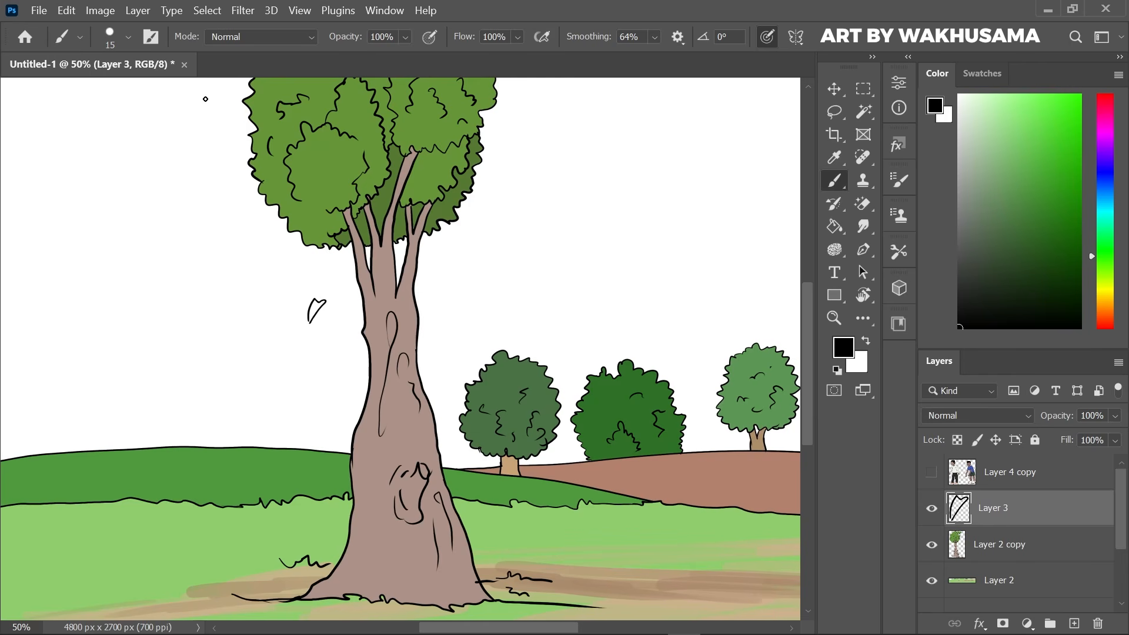
Set brush smoothing to 34% and ink four more falling leaves, one left of the trunk and three right of it.
{"action": "left_click", "coordinate": [654, 37]}
{"action": "left_click", "coordinate": [653, 57]}
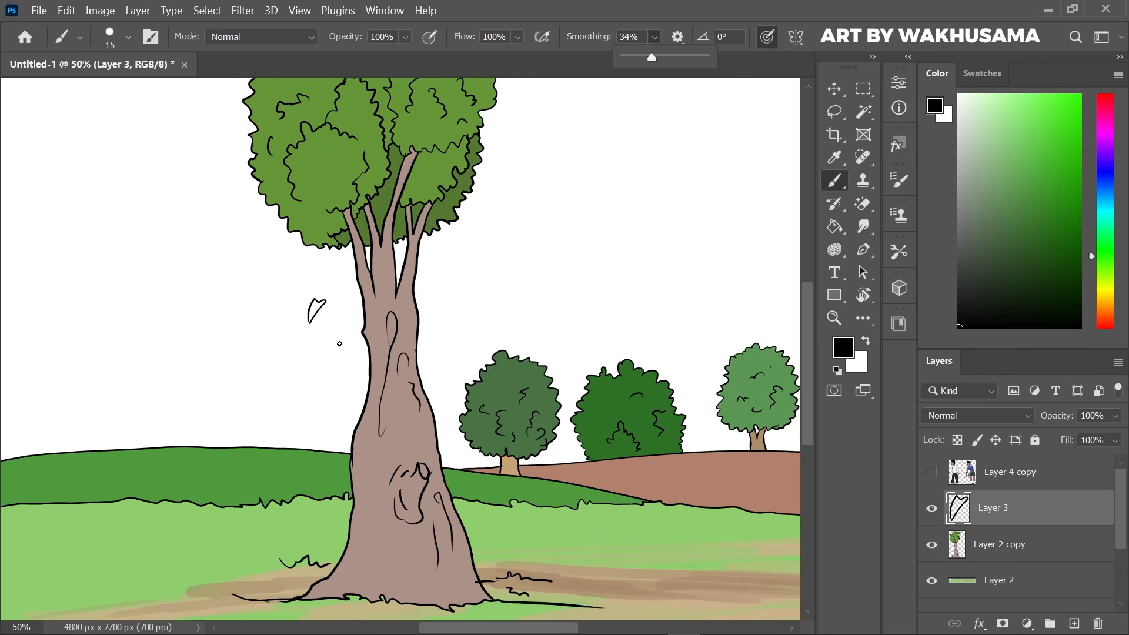
{"action": "left_click", "coordinate": [310, 322]}
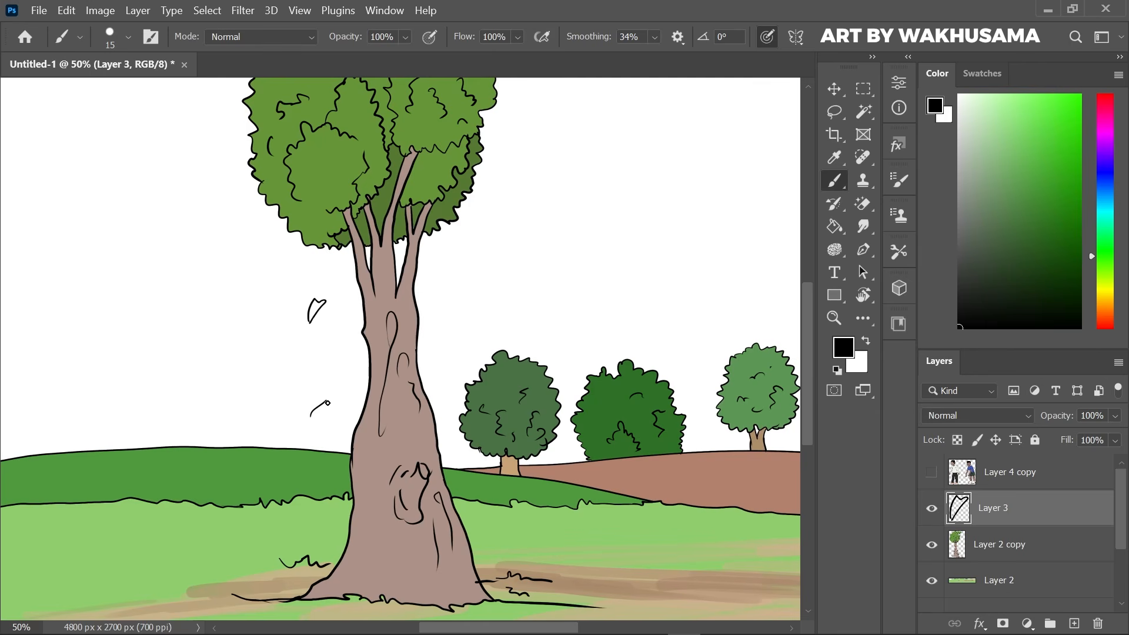
{"action": "left_click_drag", "start_coordinate": [320, 412], "coordinate": [332, 410]}
{"action": "key", "text": "ctrl+z"}
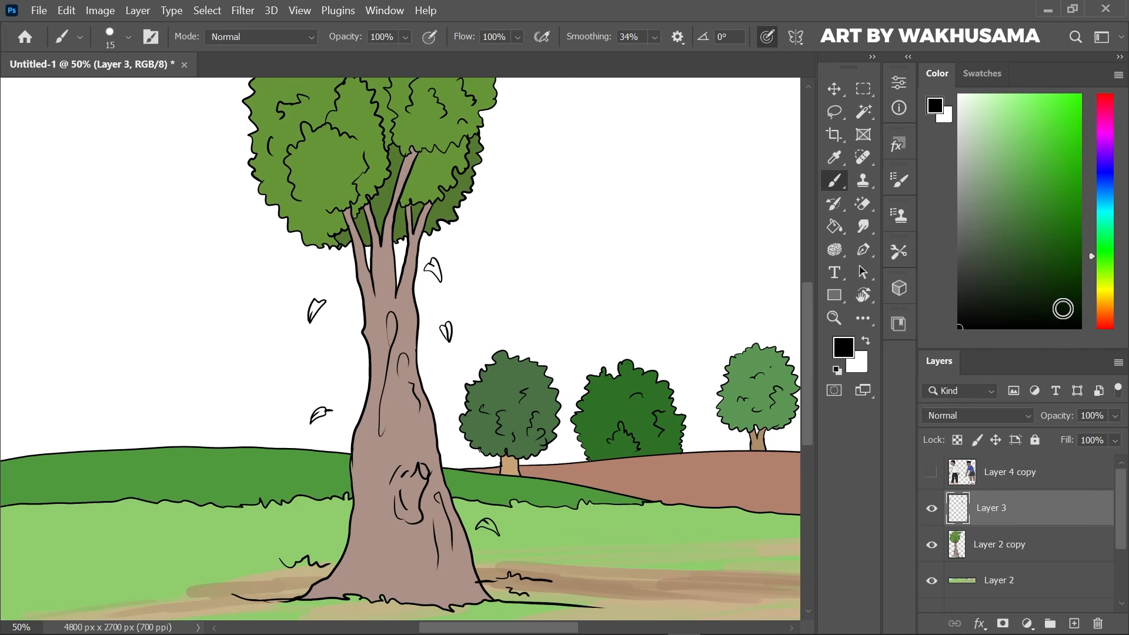
Duplicate the leaf line-art layer, select the original beneath it and set the foreground to the tree's foliage green.
{"action": "key", "text": "ctrl+j"}
{"action": "left_click", "coordinate": [1022, 541]}
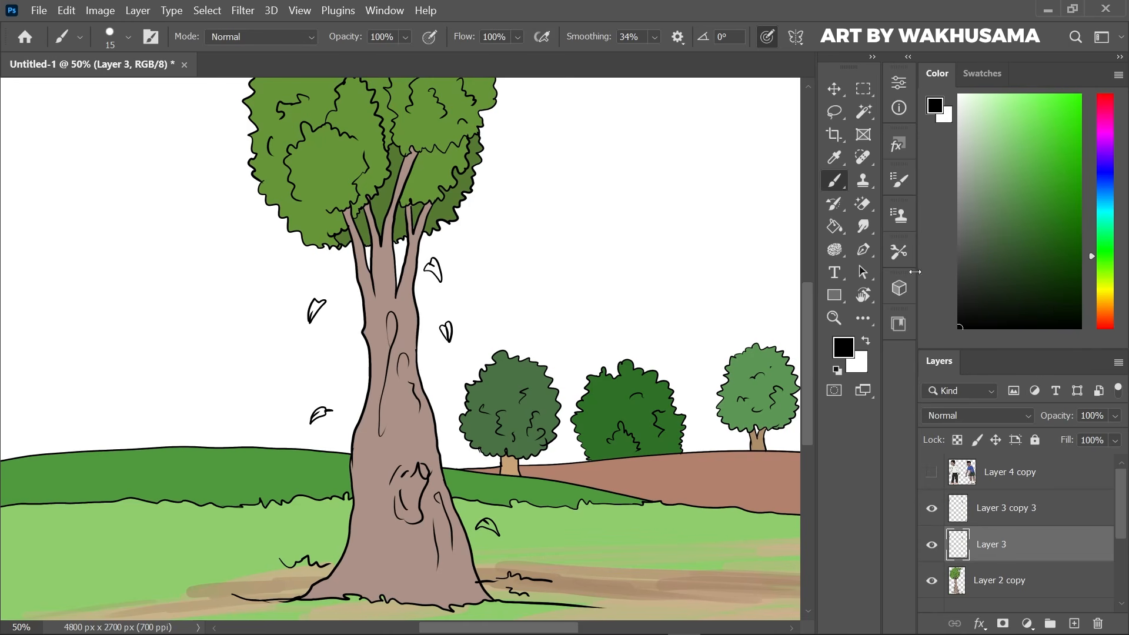
{"action": "left_click", "coordinate": [843, 347]}
{"action": "left_click", "coordinate": [436, 159]}
{"action": "left_click", "coordinate": [1008, 144]}
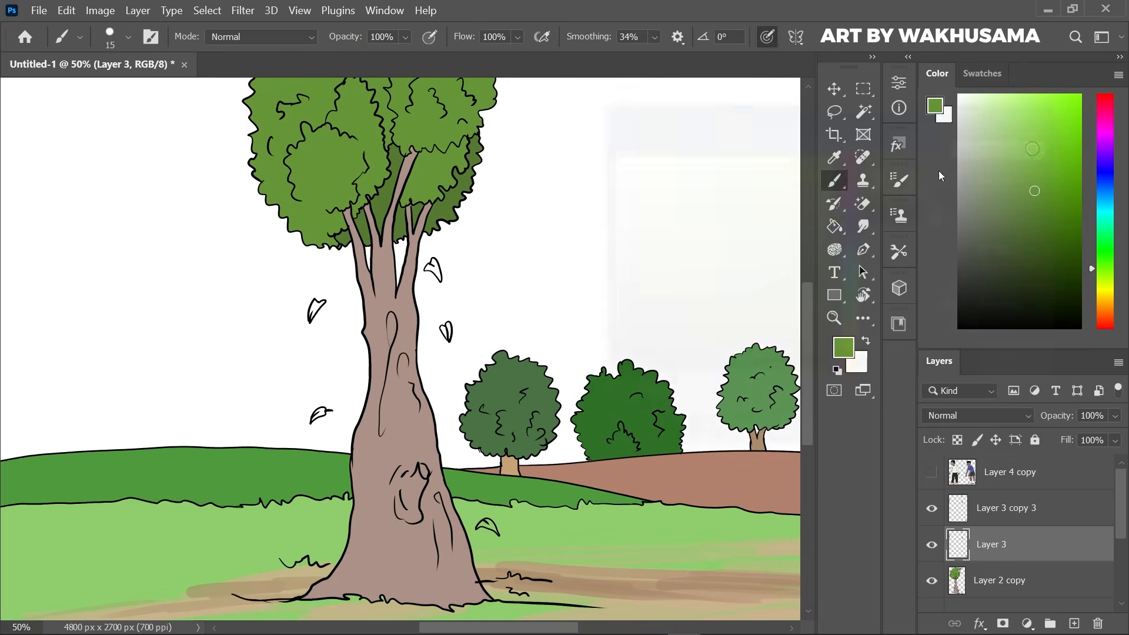
{"action": "left_click", "coordinate": [834, 226]}
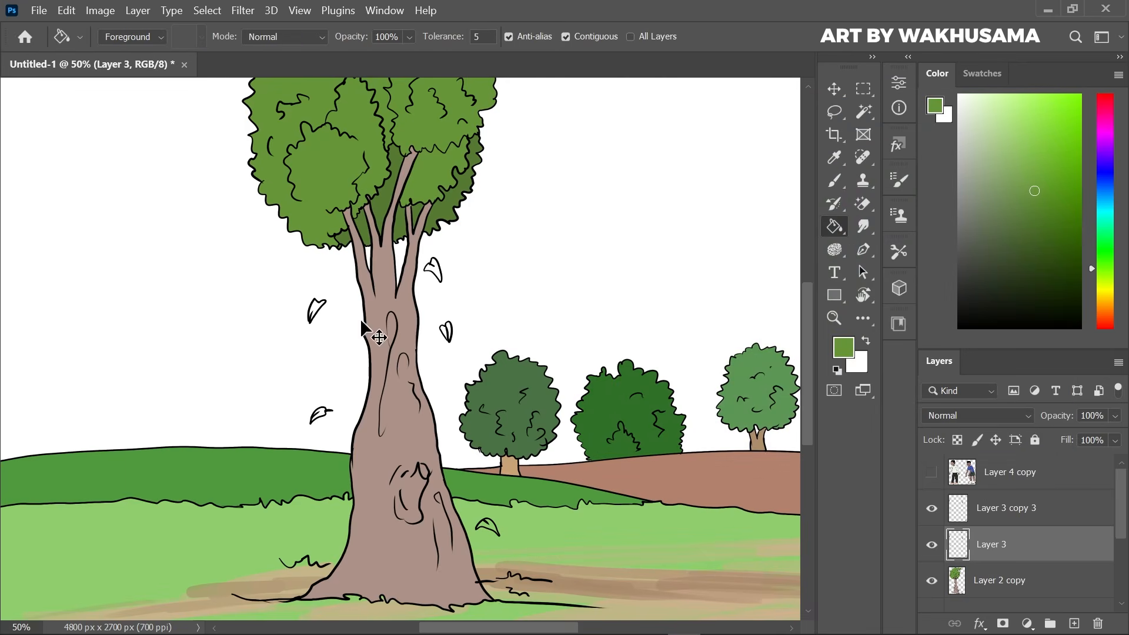
{"action": "key", "text": "ctrl+plus"}
{"action": "left_click", "coordinate": [287, 298]}
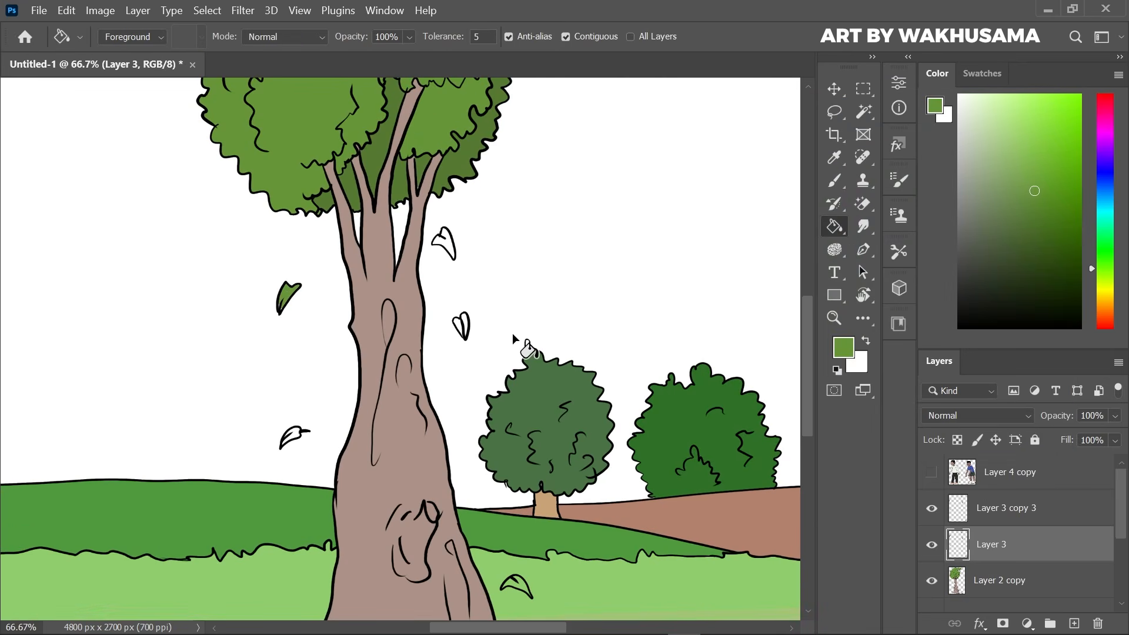
{"action": "key", "text": "ctrl+z"}
Select the empty area around the leaves with the Magic Wand and invert the selection to the leaves.
{"action": "key", "text": "w"}
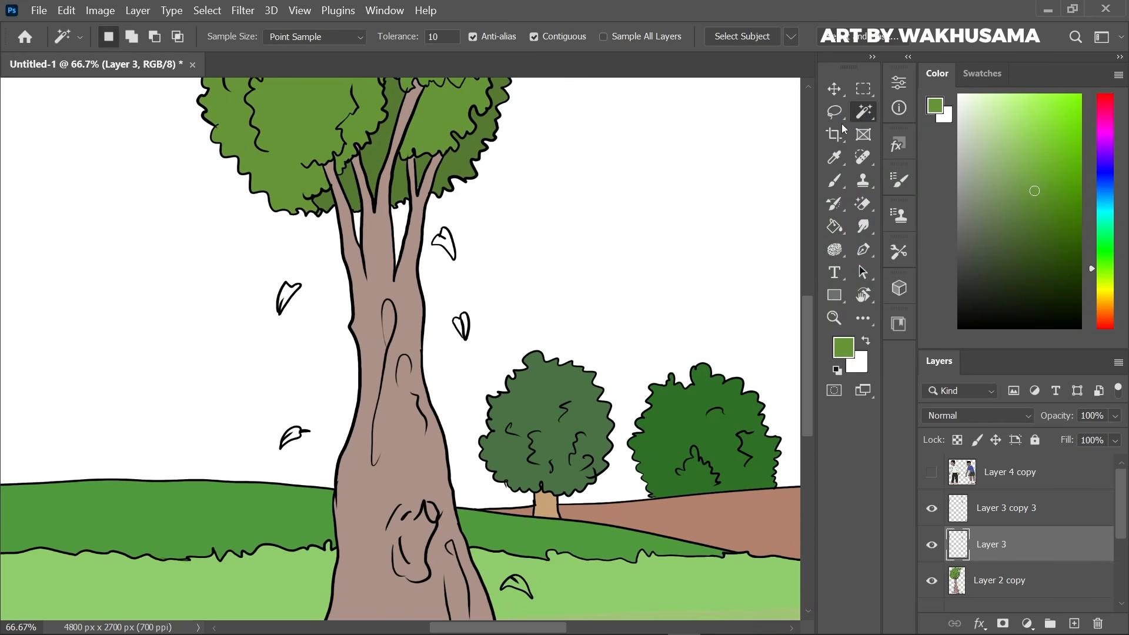
{"action": "left_click", "coordinate": [598, 223]}
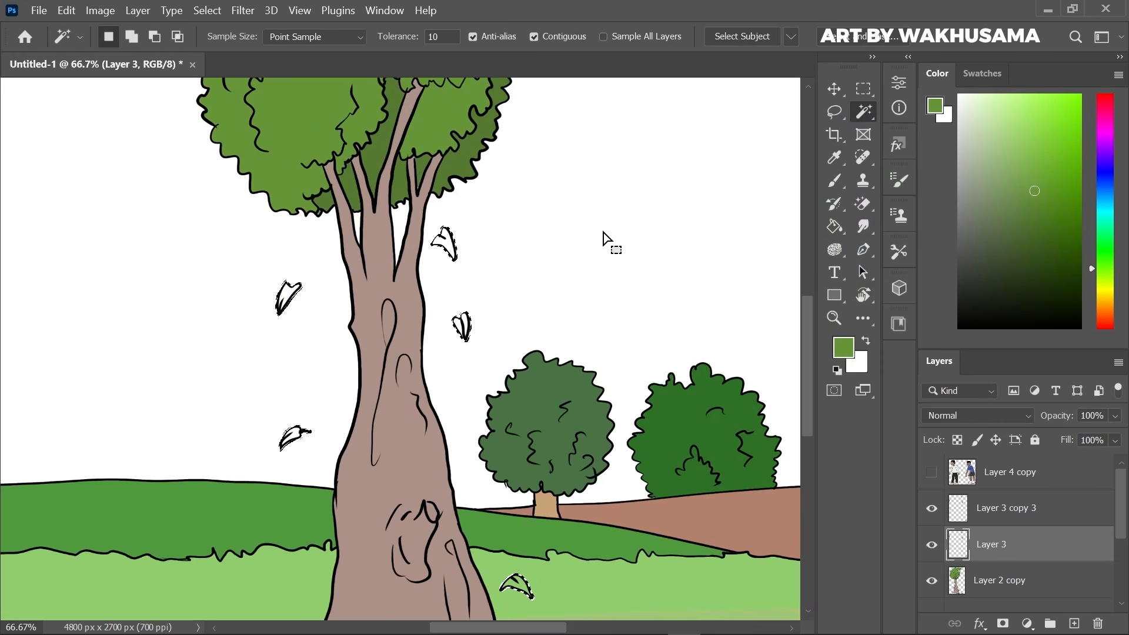
{"action": "left_click", "coordinate": [207, 10]}
{"action": "left_click", "coordinate": [217, 76]}
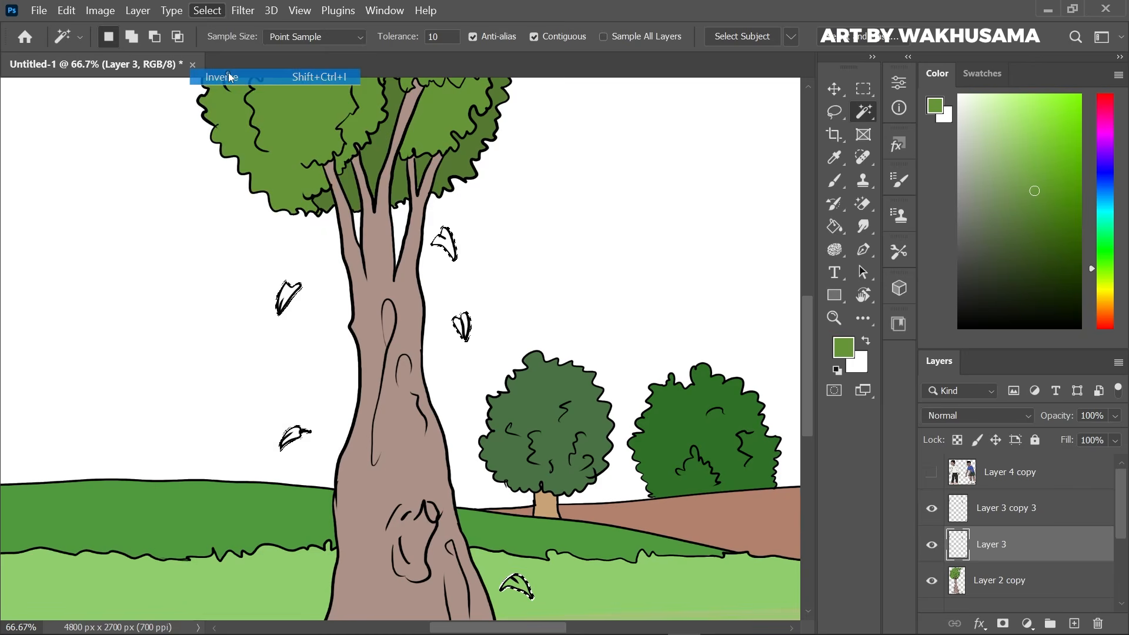
Fill all selected leaves with the foliage green using a non-contiguous Paint Bucket fill, and deselect.
{"action": "left_click", "coordinate": [834, 226]}
{"action": "left_click", "coordinate": [565, 36]}
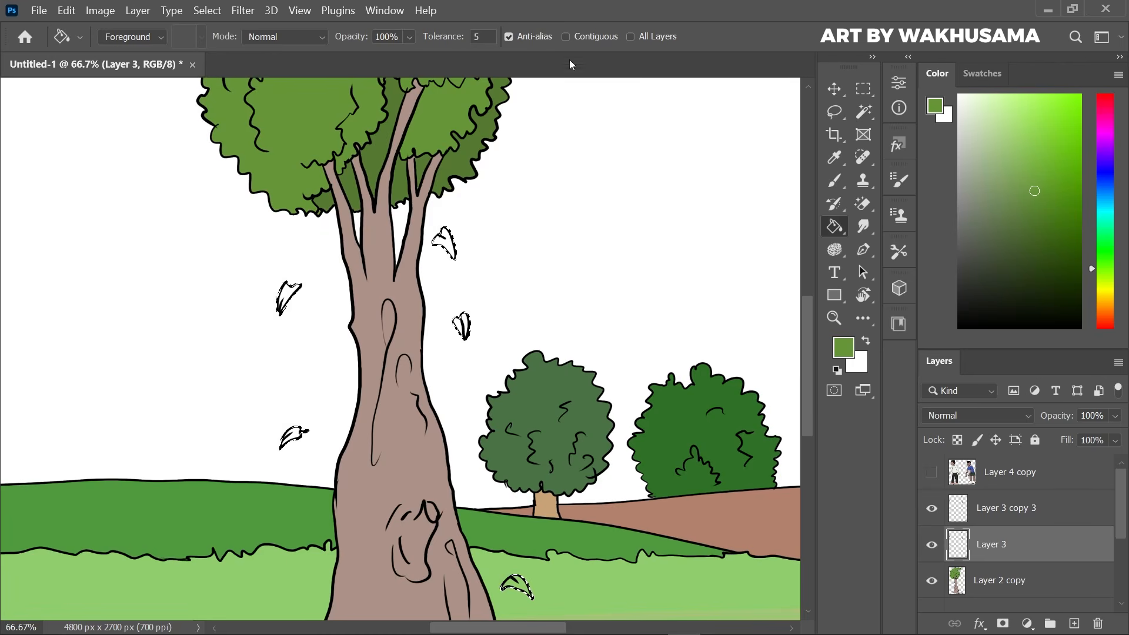
{"action": "key", "text": "ctrl+plus"}
{"action": "left_click", "coordinate": [466, 197]}
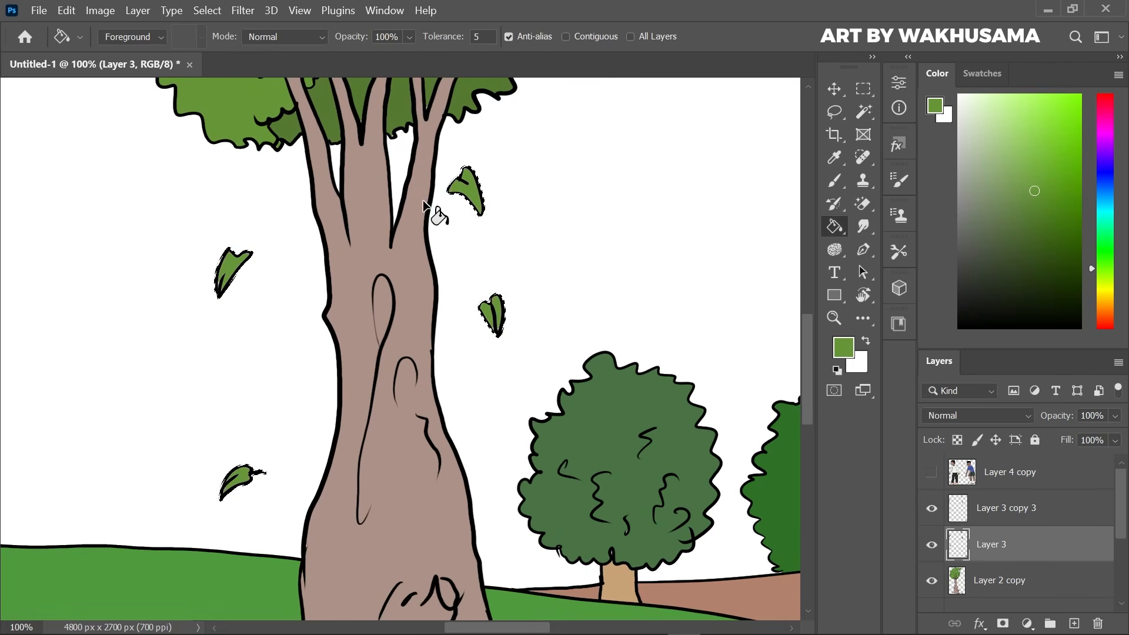
{"action": "left_click", "coordinate": [207, 10]}
{"action": "left_click", "coordinate": [223, 43]}
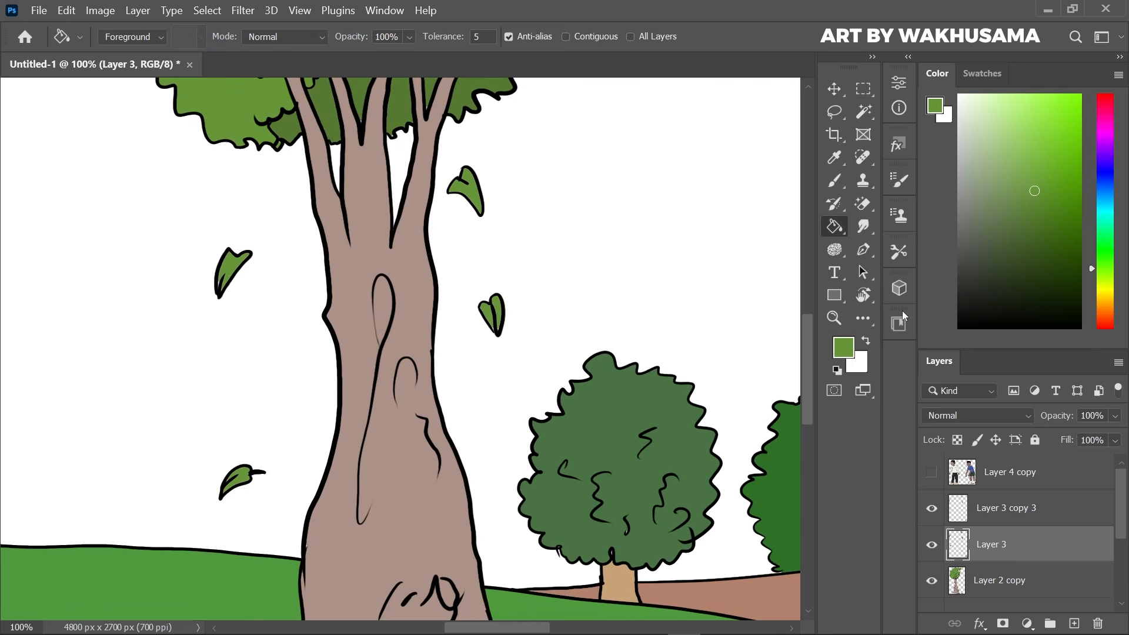
Merge the coloured leaves on Layer 3 with their line art on Layer 3 copy 3.
{"action": "key", "text": "b"}
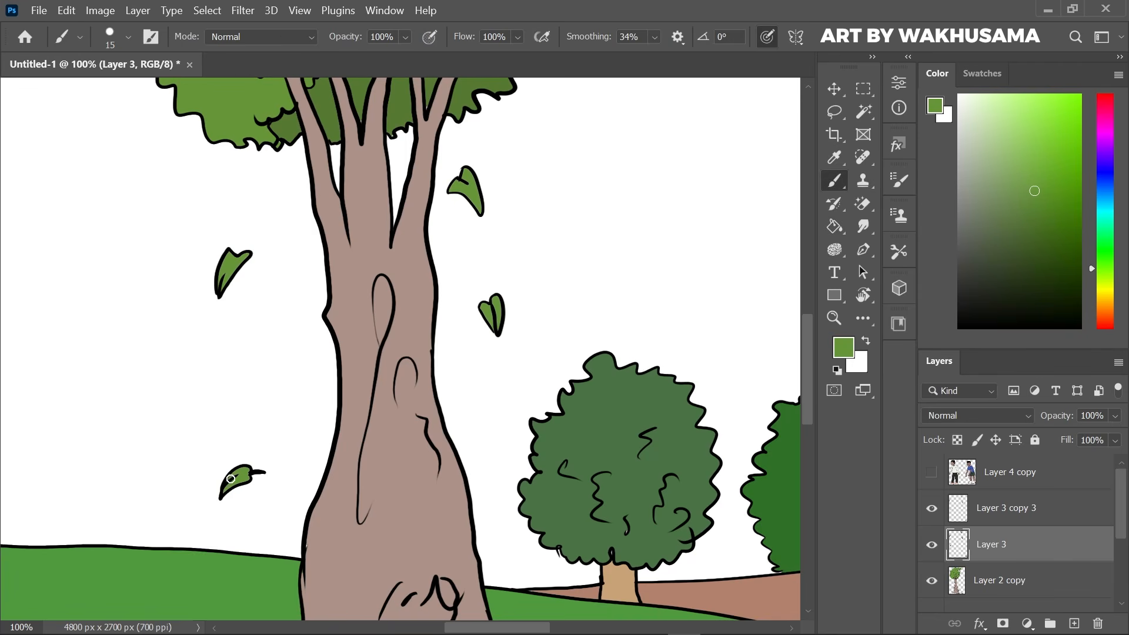
{"action": "key", "text": "ctrl+minus"}
{"action": "key", "text": "ctrl+minus"}
{"action": "key", "text": "ctrl+minus"}
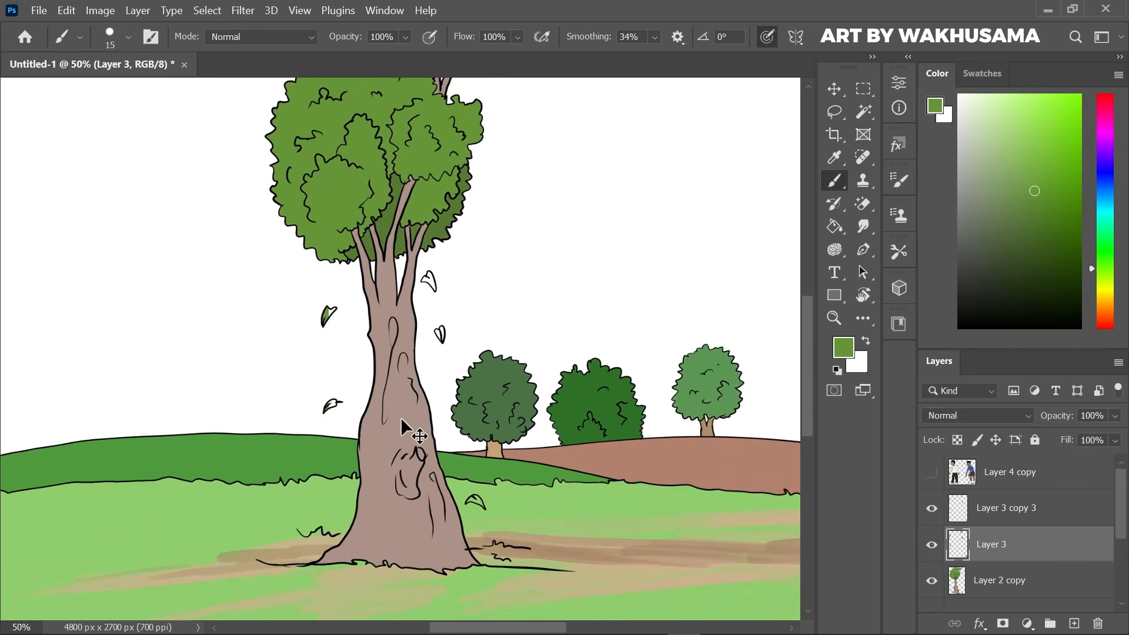
{"action": "left_click", "coordinate": [1026, 511], "text": "ctrl"}
{"action": "right_click", "coordinate": [1026, 511]}
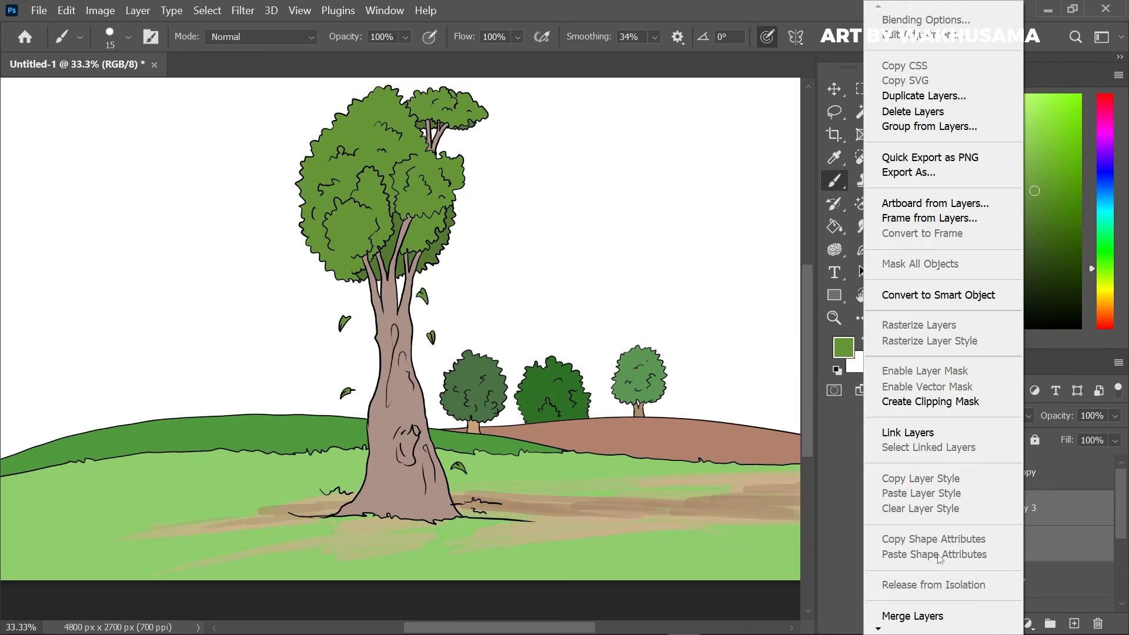
{"action": "left_click", "coordinate": [938, 614]}
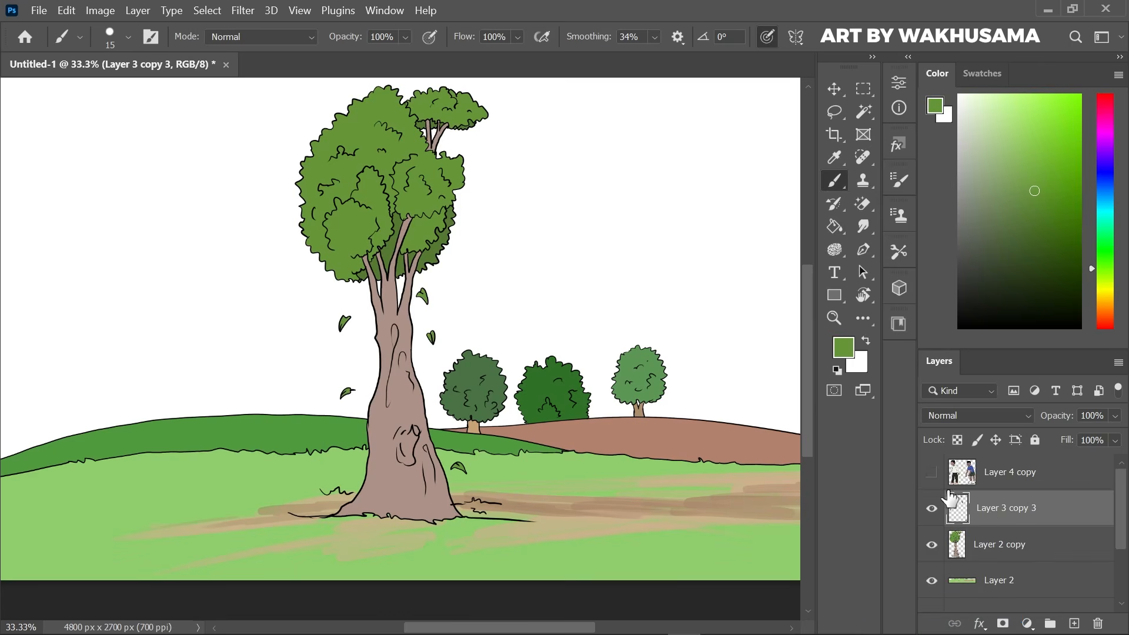
Show the boys' layer, Layer 4 copy, and lasso the boy in the blue shirt to cut him onto his own layer.
{"action": "left_click", "coordinate": [931, 474]}
{"action": "left_click", "coordinate": [1012, 481]}
{"action": "key", "text": "ctrl+minus"}
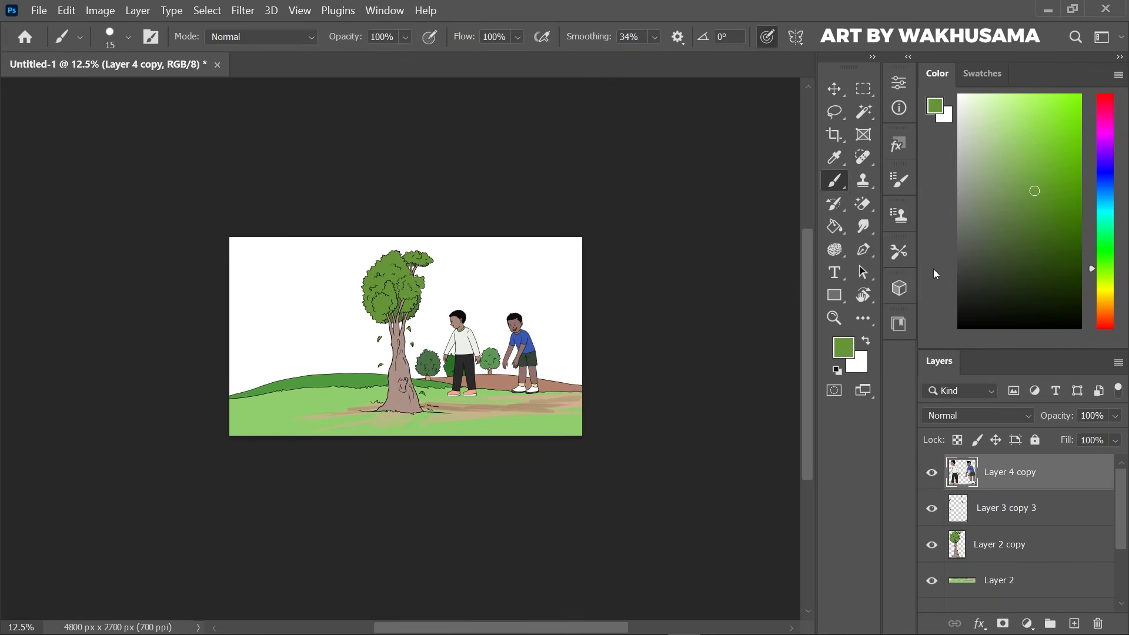
{"action": "key", "text": "l"}
{"action": "mouse_move", "coordinate": [662, 237]}
{"action": "left_mouse_down"}
{"action": "mouse_move", "coordinate": [646, 489]}
{"action": "mouse_move", "coordinate": [624, 250]}
{"action": "mouse_move", "coordinate": [659, 238]}
{"action": "left_mouse_up"}
{"action": "right_click", "coordinate": [652, 281]}
{"action": "left_click", "coordinate": [732, 425]}
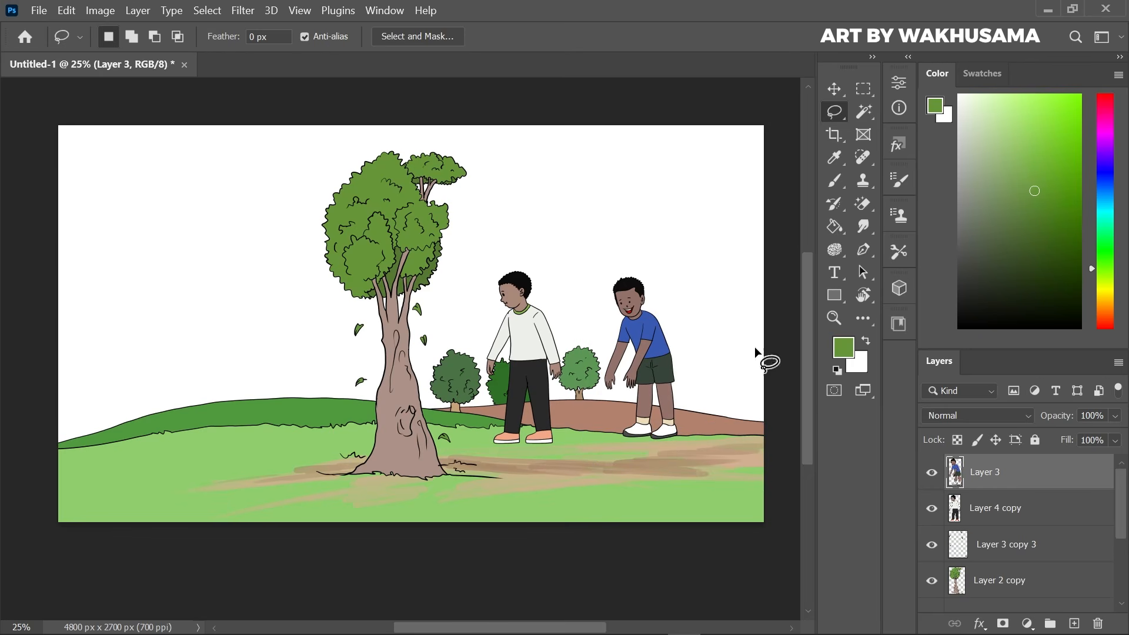
Move both boys down and slightly left so their feet stand on the dirt path.
{"action": "key", "text": "v"}
{"action": "left_click_drag", "start_coordinate": [650, 362], "coordinate": [629, 387]}
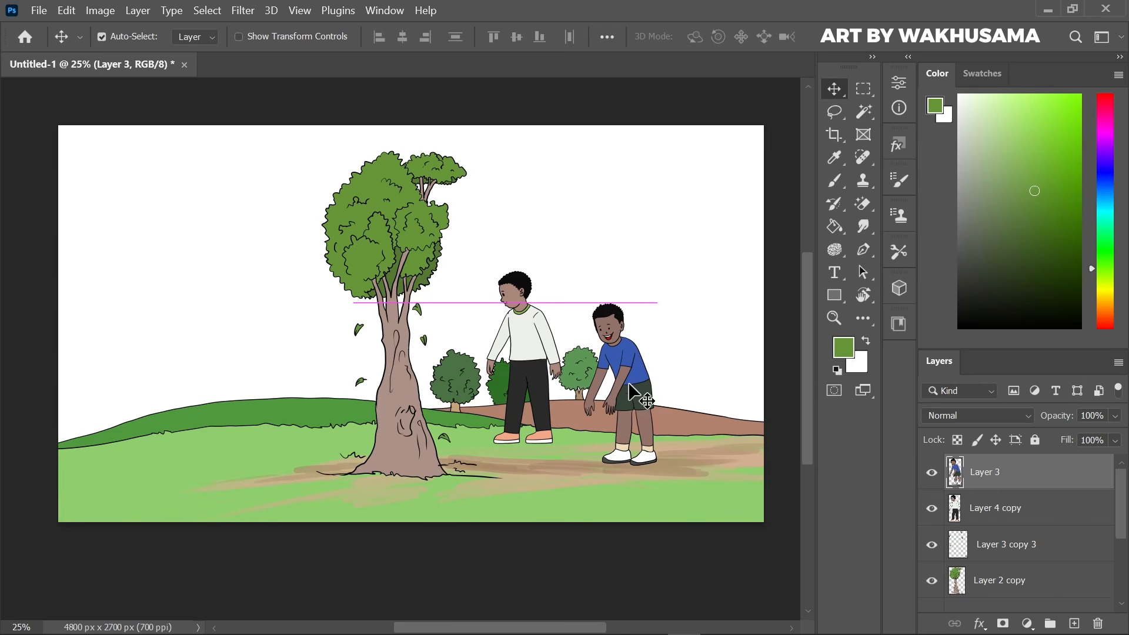
{"action": "left_click", "coordinate": [988, 515]}
{"action": "left_click_drag", "start_coordinate": [541, 360], "coordinate": [537, 381]}
Scale both boys together to about 56% and place them on the path beside the tree trunk.
{"action": "left_click", "coordinate": [1012, 477], "text": "shift"}
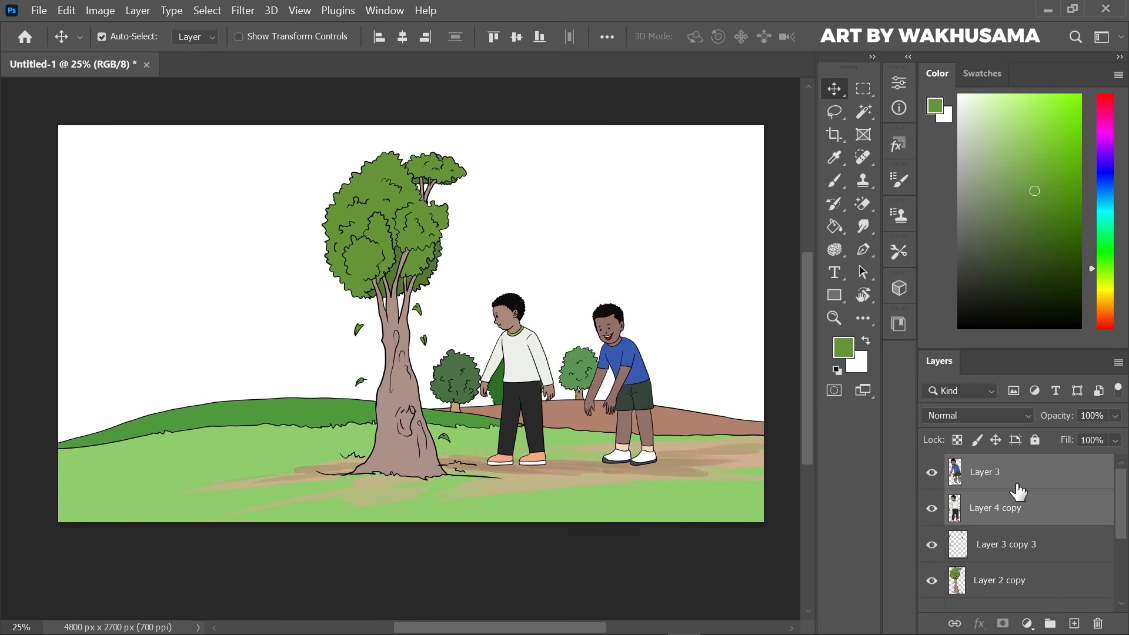
{"action": "key", "text": "ctrl+t"}
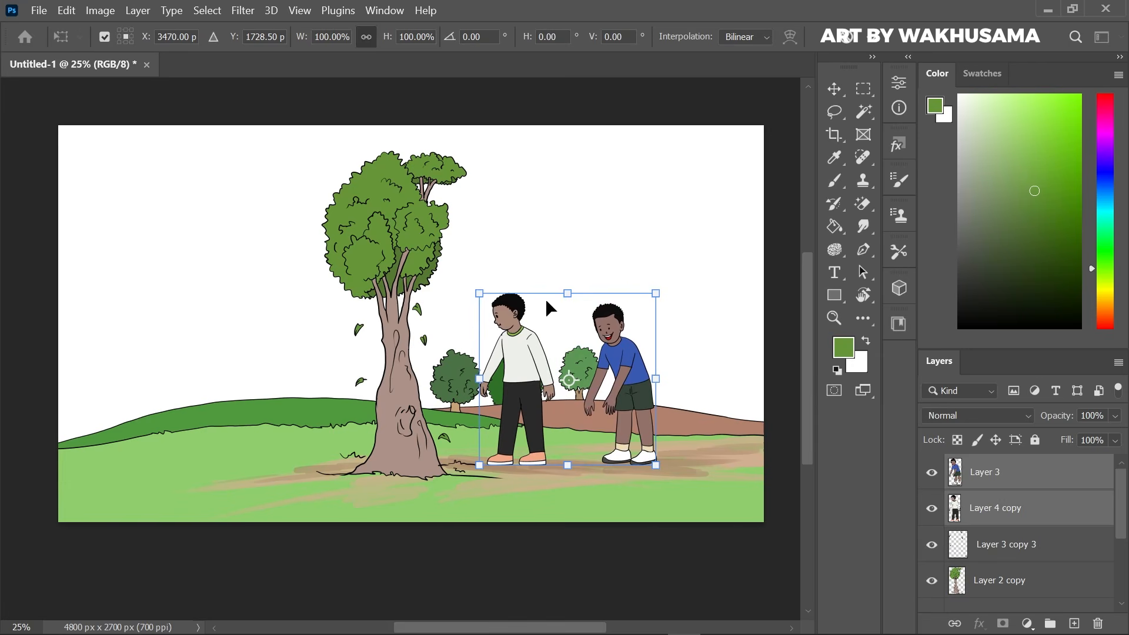
{"action": "left_click_drag", "start_coordinate": [569, 290], "coordinate": [575, 360]}
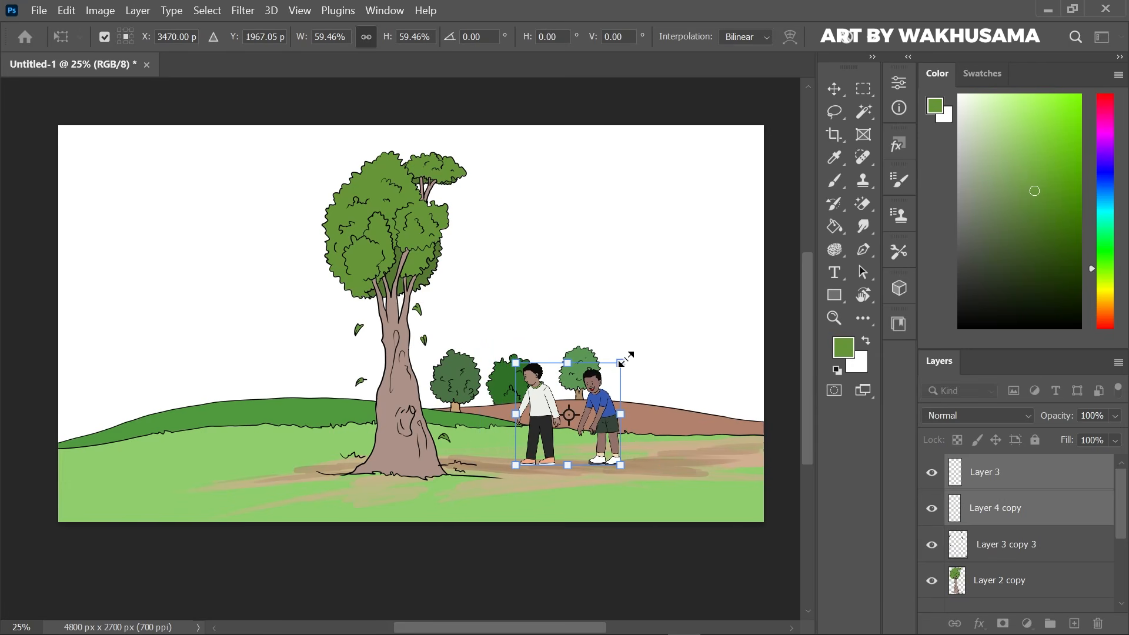
{"action": "mouse_move", "coordinate": [621, 363]}
{"action": "left_mouse_down"}
{"action": "mouse_move", "coordinate": [608, 377]}
{"action": "mouse_move", "coordinate": [615, 370]}
{"action": "left_mouse_up"}
{"action": "left_click_drag", "start_coordinate": [595, 443], "coordinate": [561, 448]}
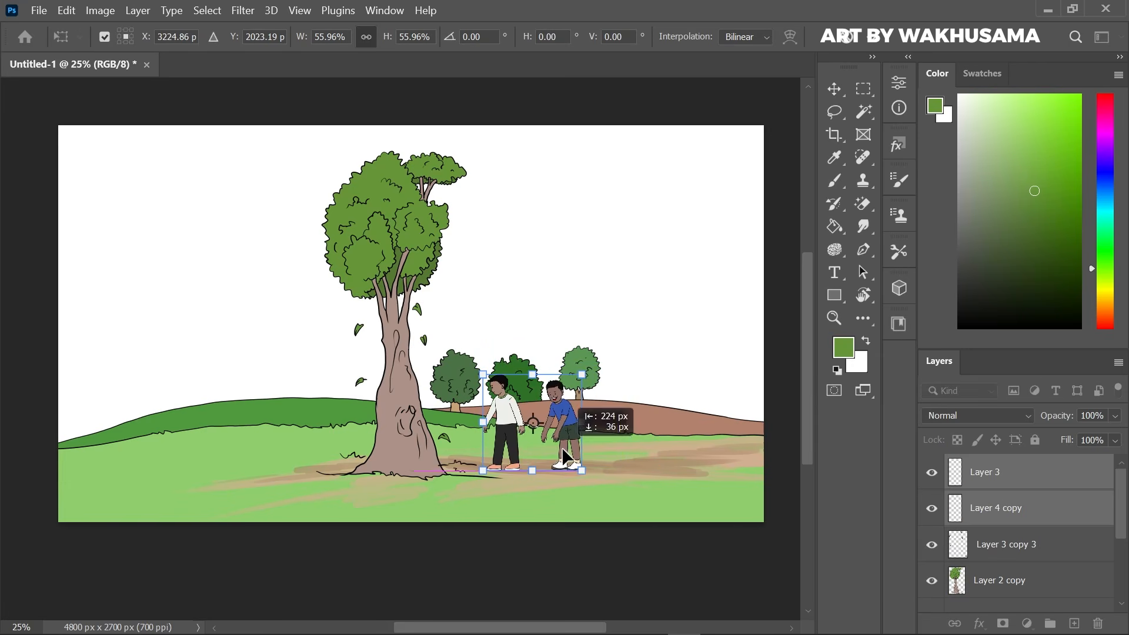
{"action": "left_click", "coordinate": [873, 36]}
Add a new layer directly above Layer 2 and fill it entirely with white.
{"action": "left_click_drag", "start_coordinate": [1123, 514], "coordinate": [1123, 546]}
{"action": "left_click", "coordinate": [1020, 550]}
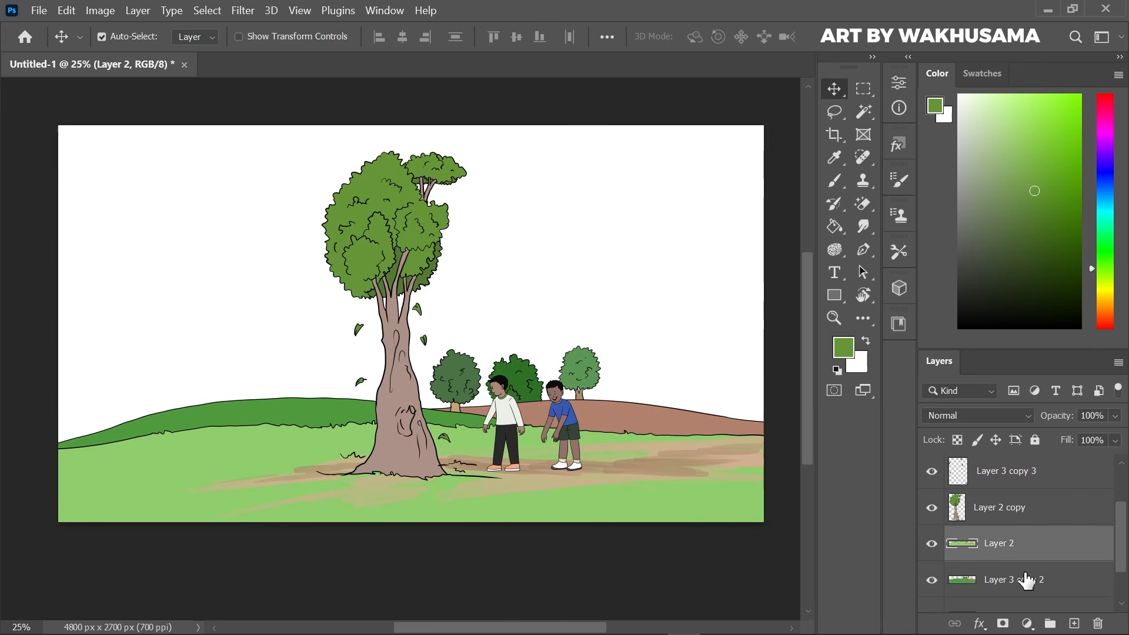
{"action": "left_click", "coordinate": [1075, 624]}
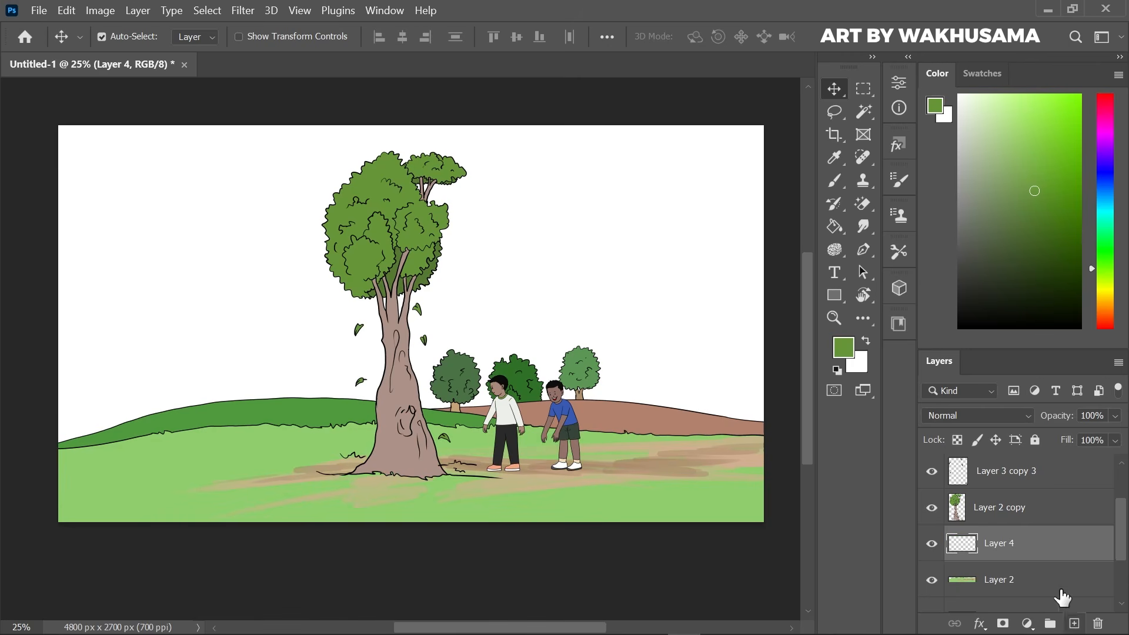
{"action": "key", "text": "d"}
{"action": "key", "text": "x"}
{"action": "left_click", "coordinate": [835, 227]}
{"action": "left_click", "coordinate": [701, 294]}
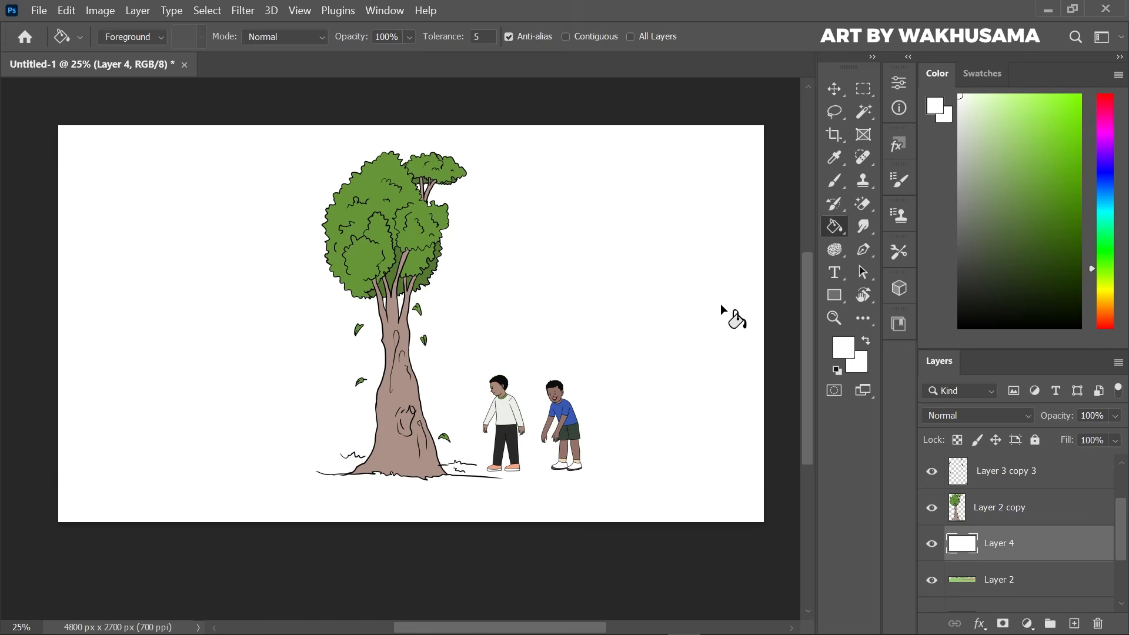
Place the white Layer 4 below Layer 2 and set its opacity to 58%.
{"action": "left_click", "coordinate": [1114, 416]}
{"action": "left_click_drag", "start_coordinate": [1117, 435], "coordinate": [1067, 440]}
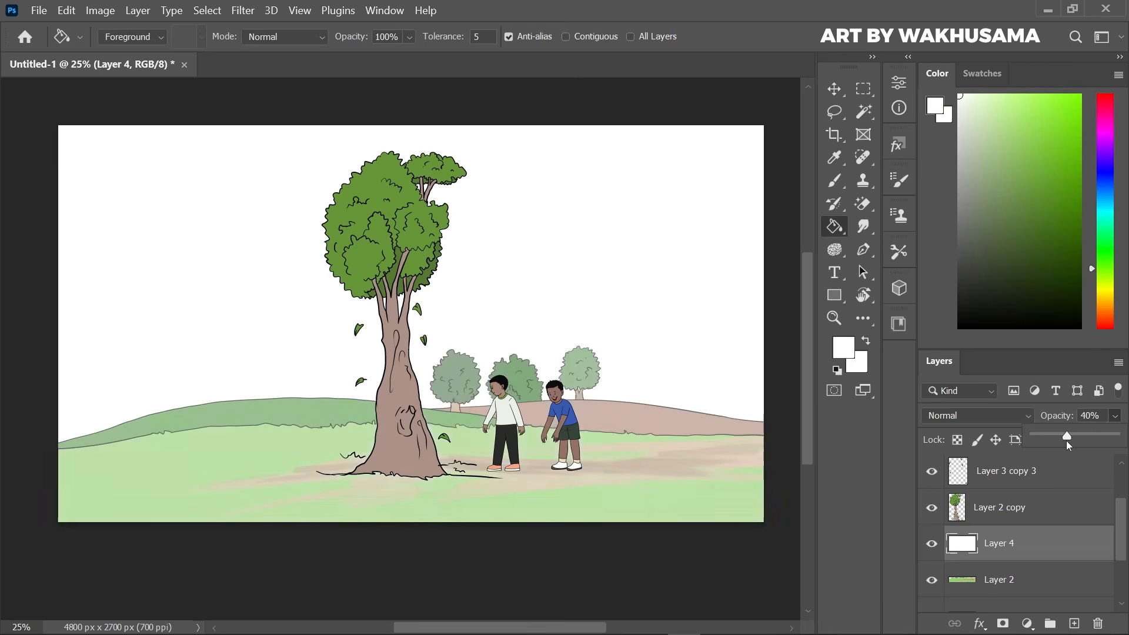
{"action": "scroll", "coordinate": [1053, 529], "scroll_direction": "down", "scroll_amount": 2}
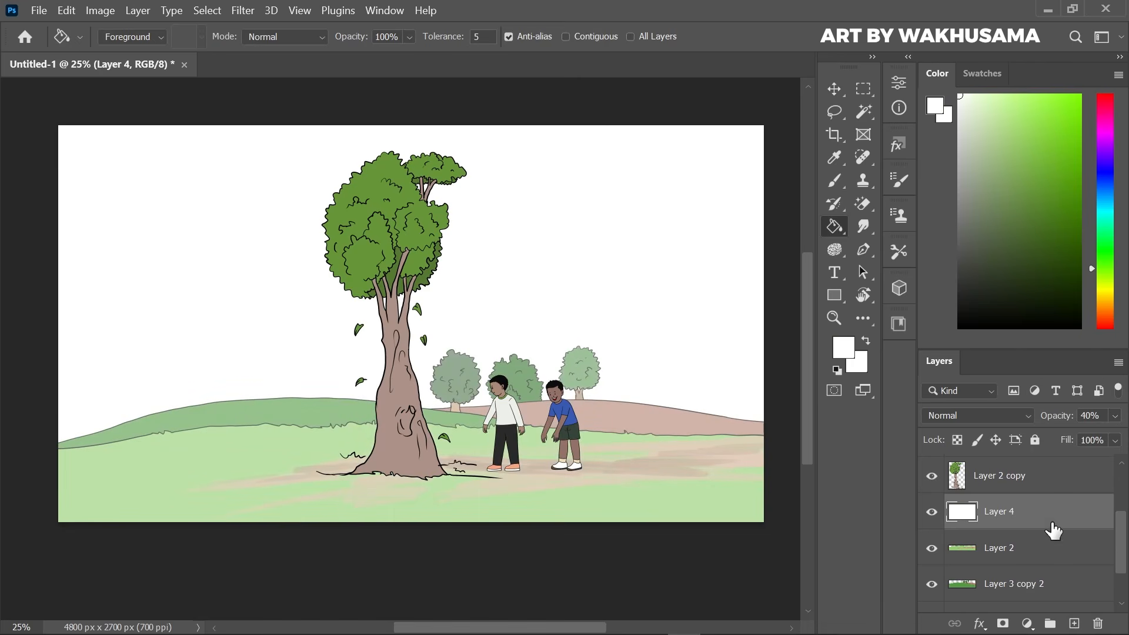
{"action": "left_click_drag", "start_coordinate": [1052, 531], "coordinate": [1053, 546]}
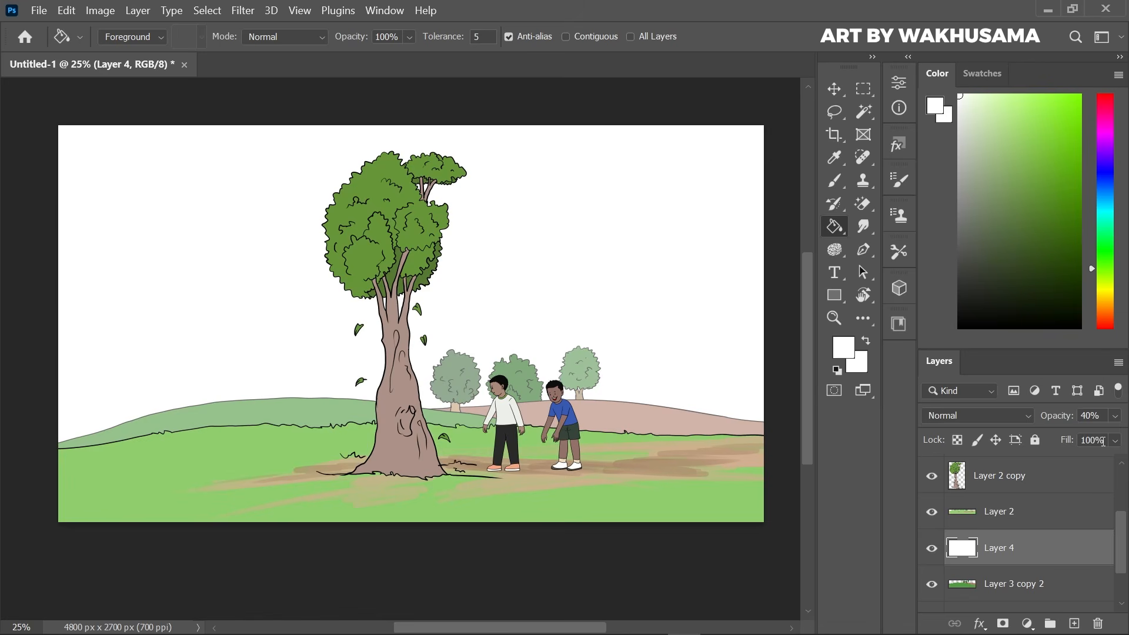
{"action": "left_click", "coordinate": [1114, 416]}
{"action": "left_click_drag", "start_coordinate": [1067, 437], "coordinate": [1081, 439]}
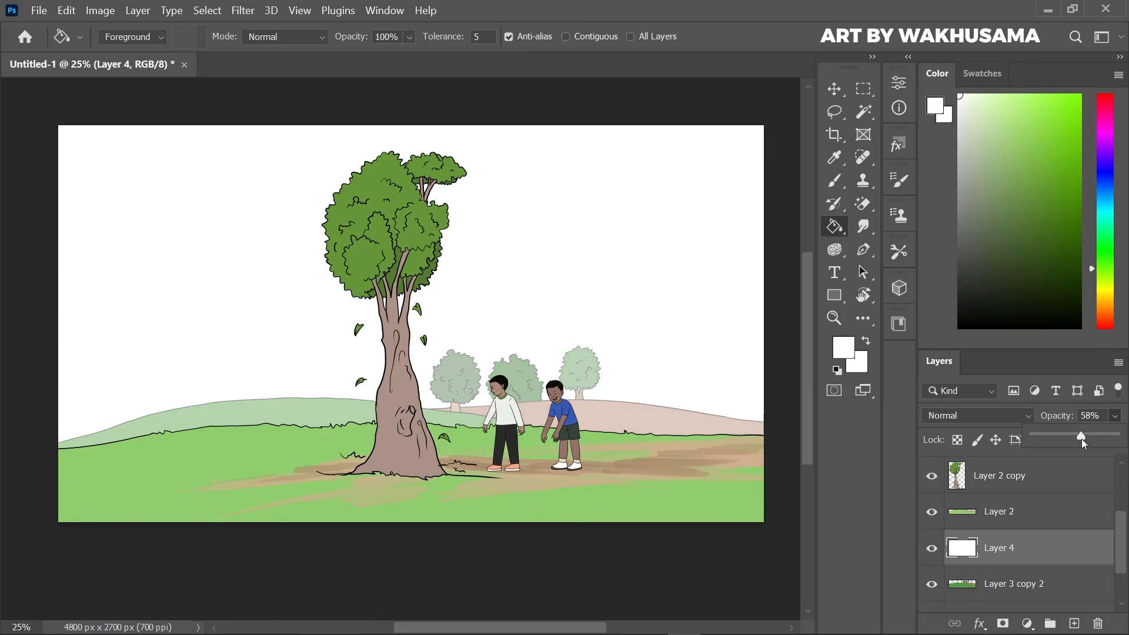
Select the background scenery layer, Layer 3 copy 2.
{"action": "left_click", "coordinate": [1015, 588]}
{"action": "left_click_drag", "start_coordinate": [1125, 528], "coordinate": [1124, 556]}
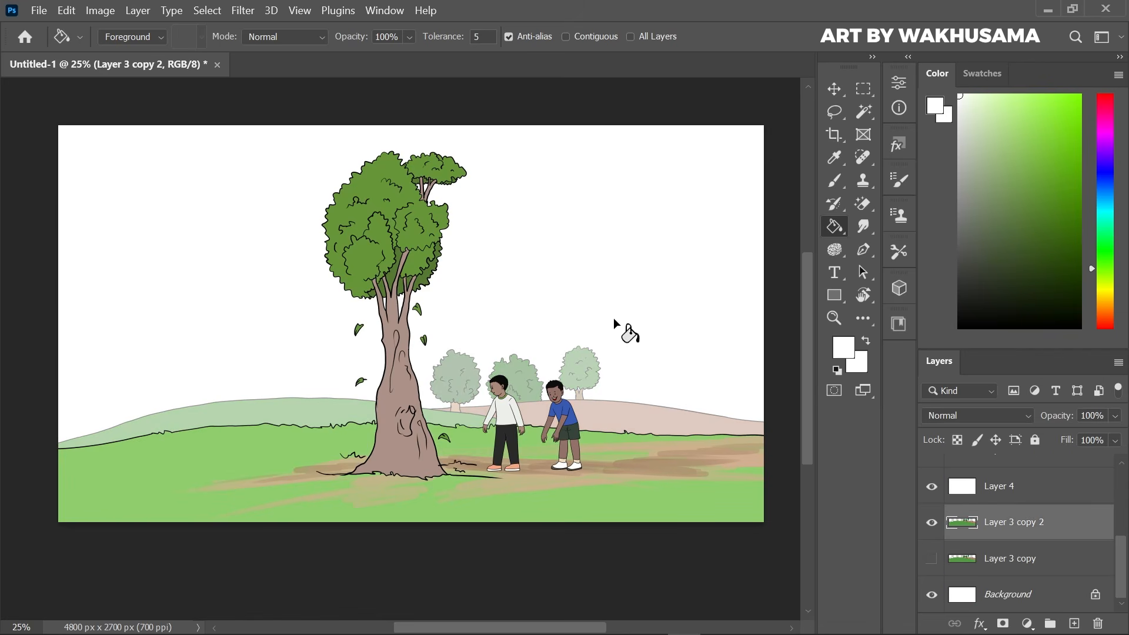
{"action": "left_click", "coordinate": [243, 10]}
{"action": "mouse_move", "coordinate": [438, 222]}
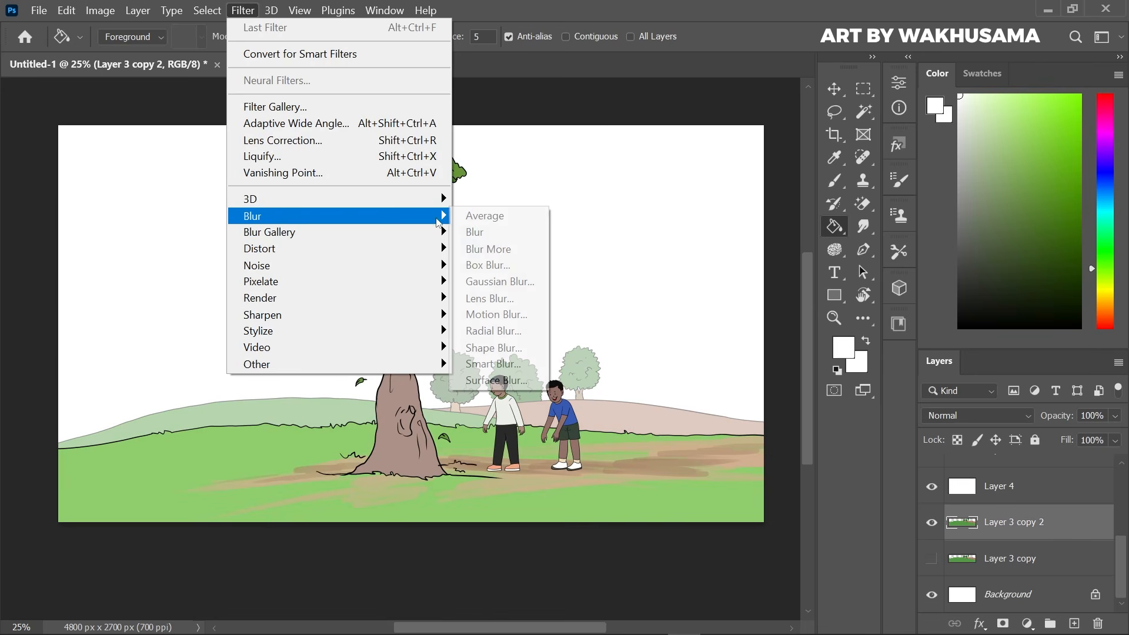
{"action": "left_click", "coordinate": [519, 307]}
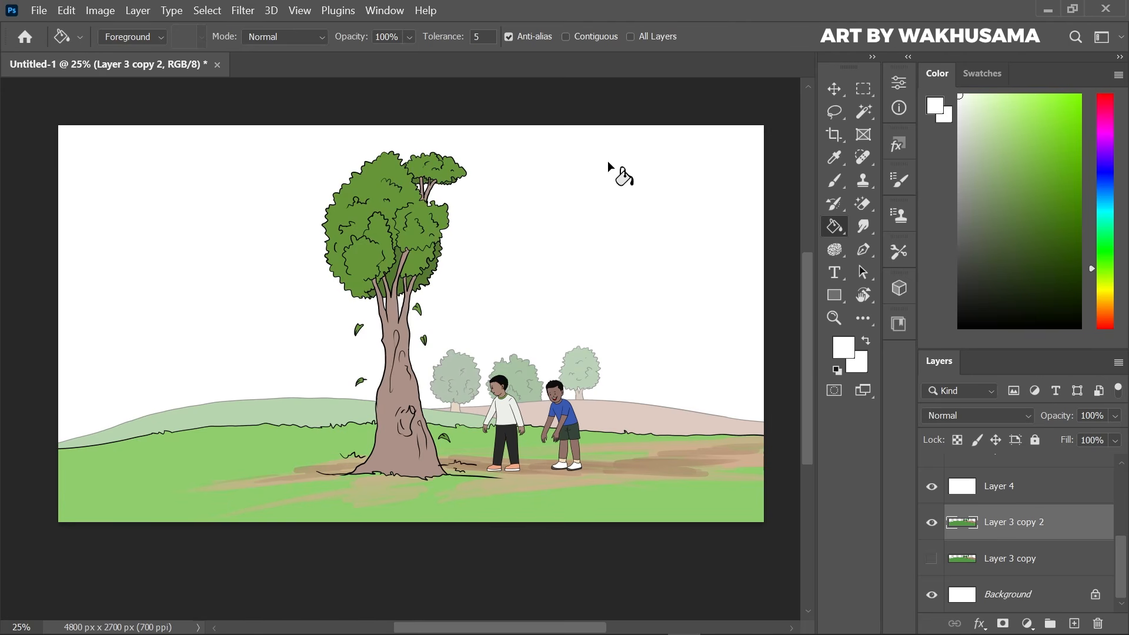
Apply a slight Gaussian Blur to the hills and distant trees on Layer 3 copy 2.
{"action": "left_click", "coordinate": [243, 10]}
{"action": "mouse_move", "coordinate": [409, 216]}
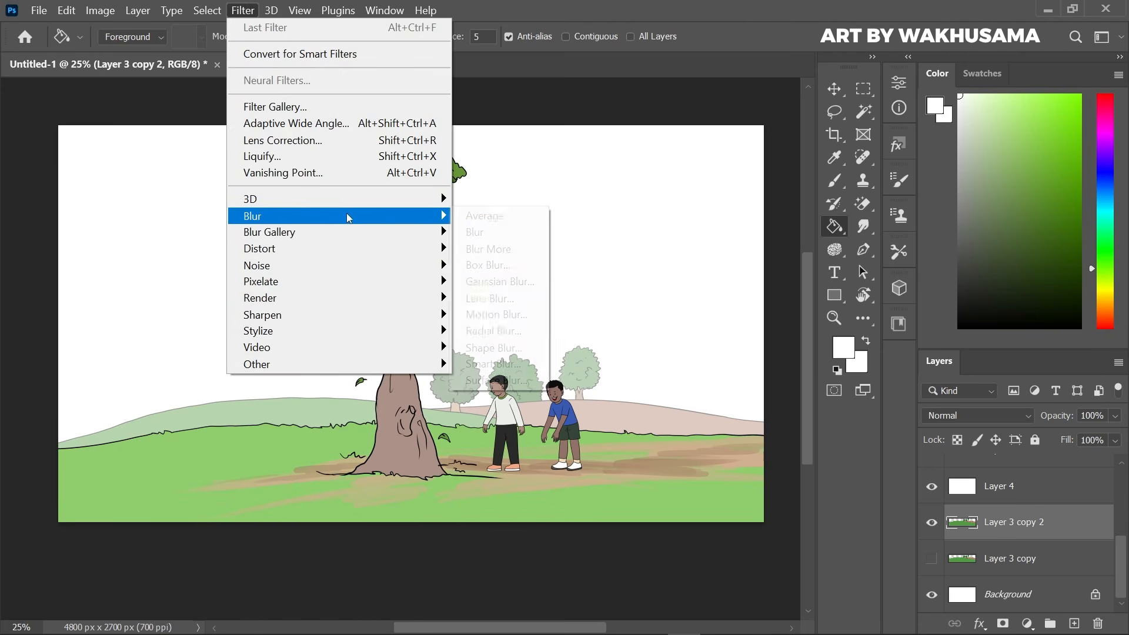
{"action": "left_click", "coordinate": [517, 285]}
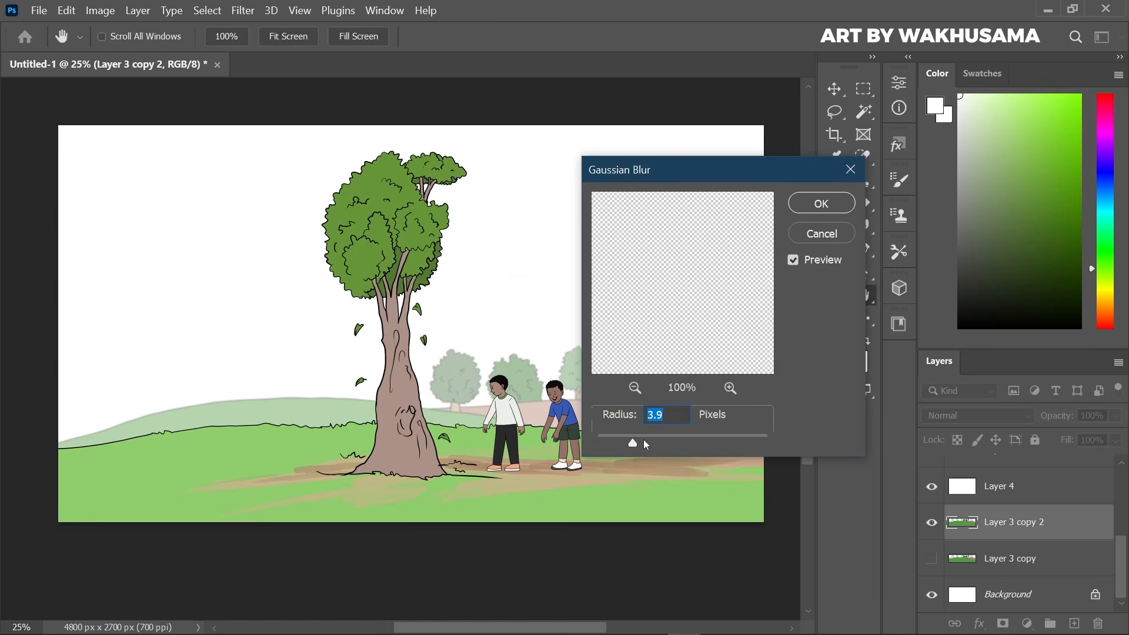
{"action": "left_click_drag", "start_coordinate": [647, 444], "coordinate": [636, 445]}
{"action": "key", "text": "Return"}
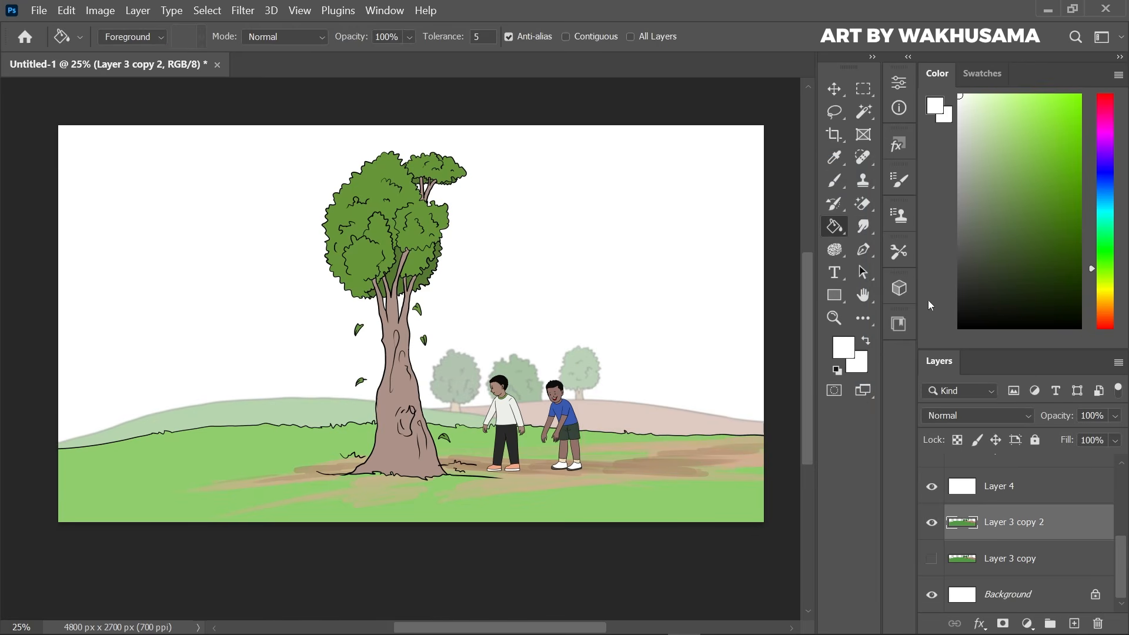
Try 68% opacity on Layer 3 copy 2, and set the white Layer 4's opacity to 38%.
{"action": "left_click", "coordinate": [1115, 416]}
{"action": "left_click_drag", "start_coordinate": [1091, 435], "coordinate": [1089, 440]}
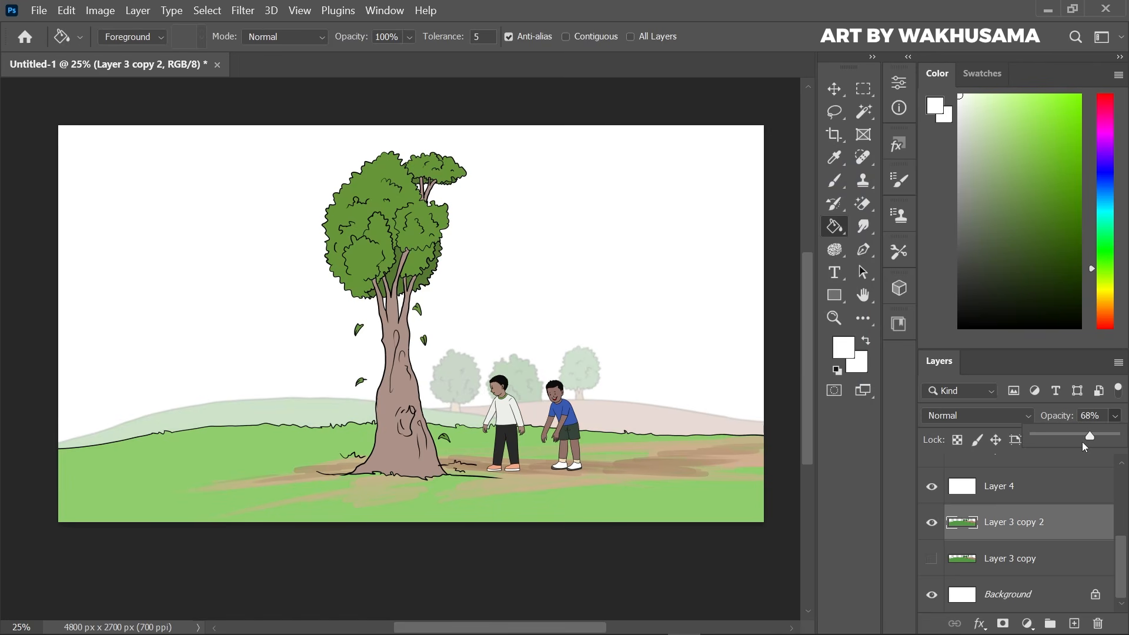
{"action": "left_click", "coordinate": [1040, 494]}
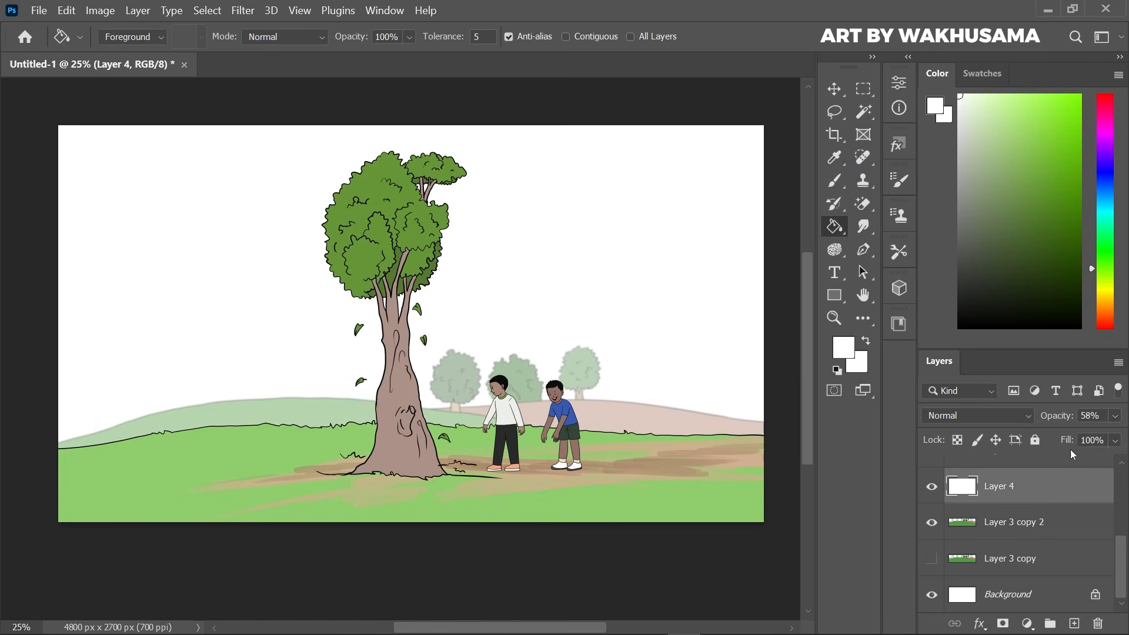
{"action": "left_click", "coordinate": [1115, 416]}
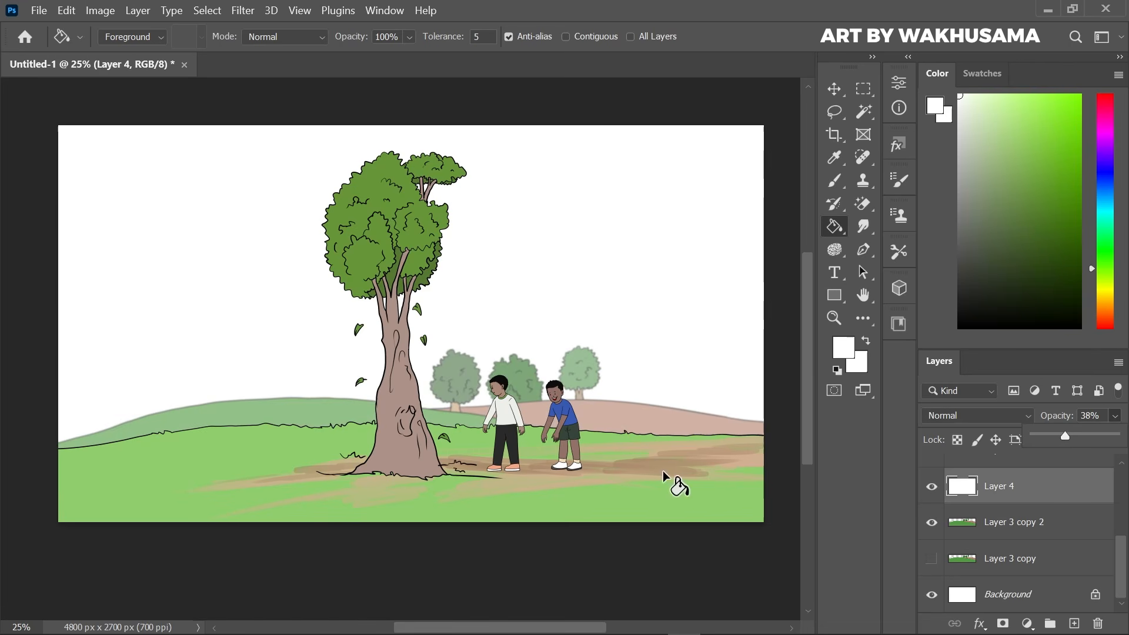
{"action": "scroll", "coordinate": [475, 320], "scroll_direction": "up", "scroll_amount": 1}
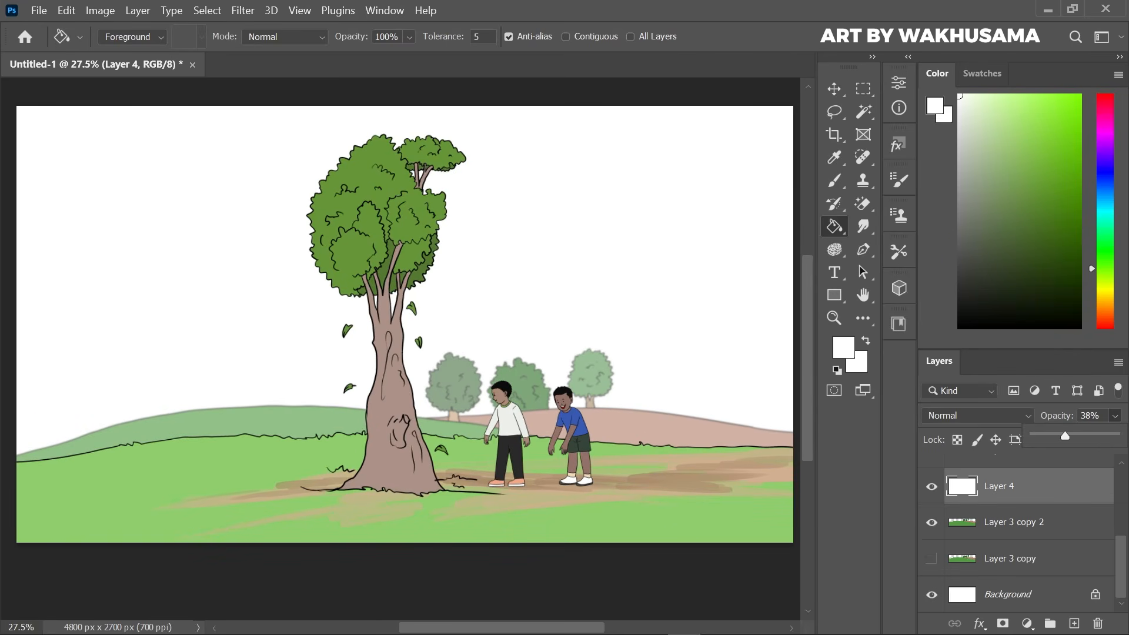
{"action": "key", "text": "Return"}
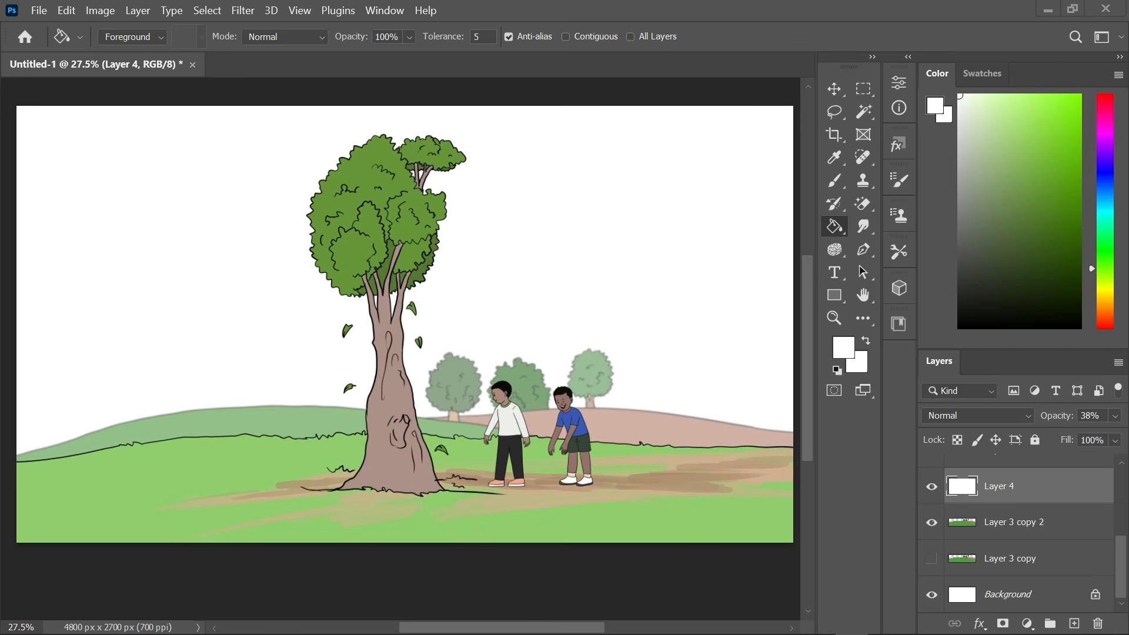